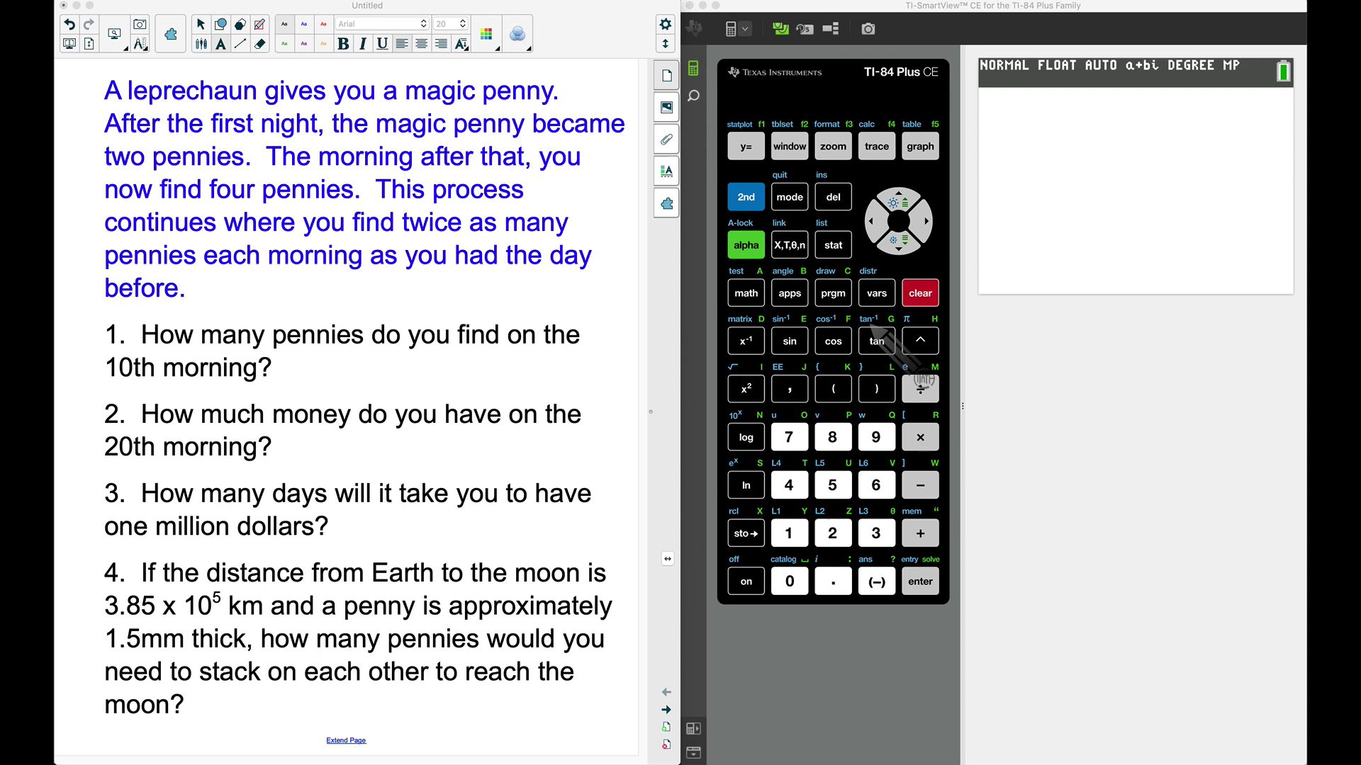
Step: Open the Y= function editor on the emulated TI-84, with Y1 through Y9 blank
click(746, 147)
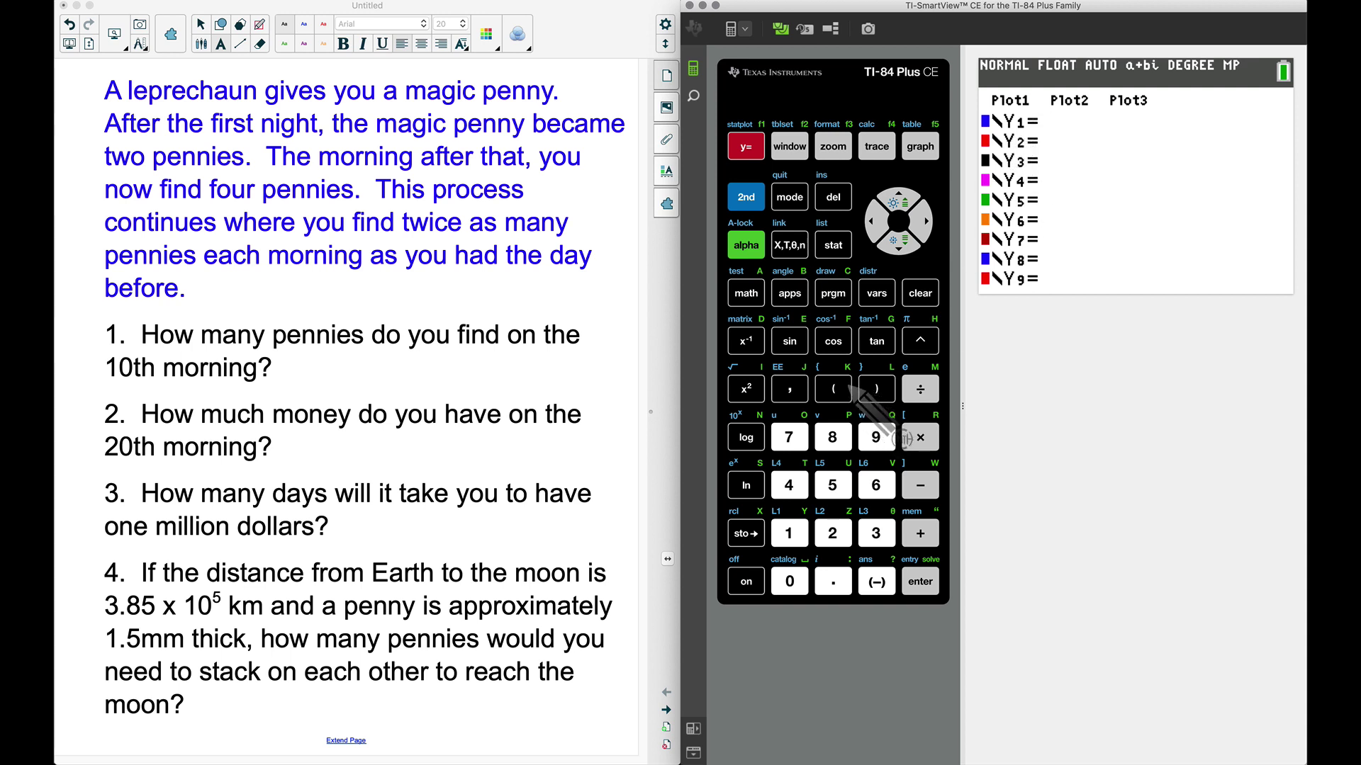
Step: Define Y1 as 2^X
click(832, 533)
click(920, 341)
key(x)
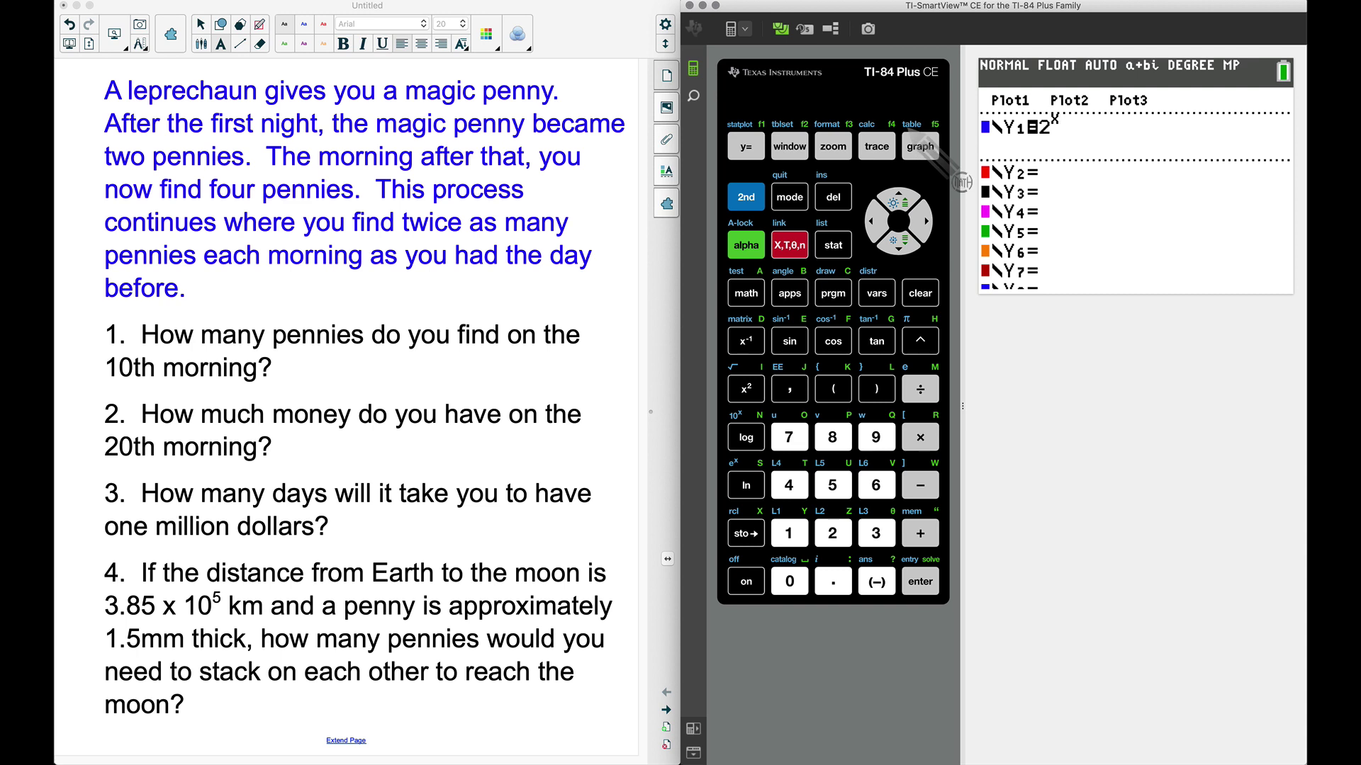
Step: Scroll Y1's table of values down to X=10, reading 1024, then return home
key(shift)
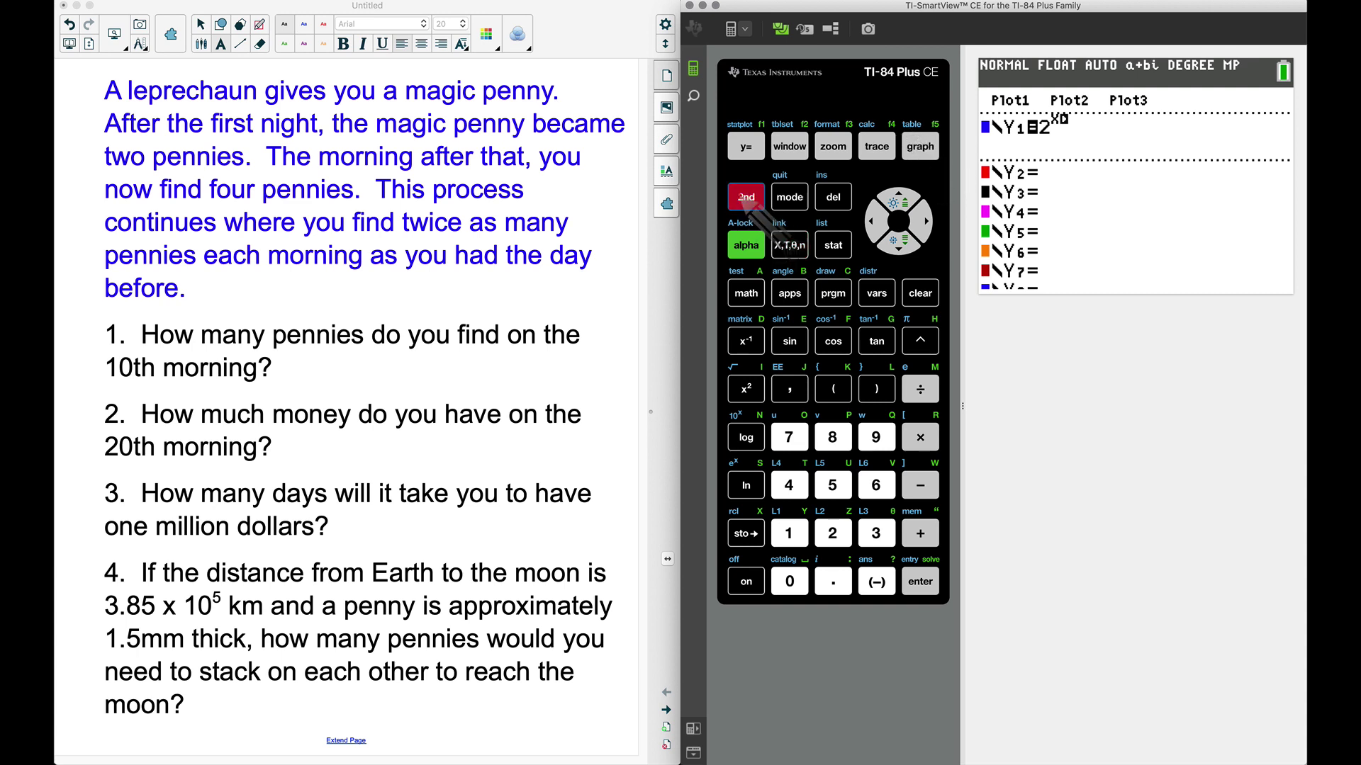
click(920, 147)
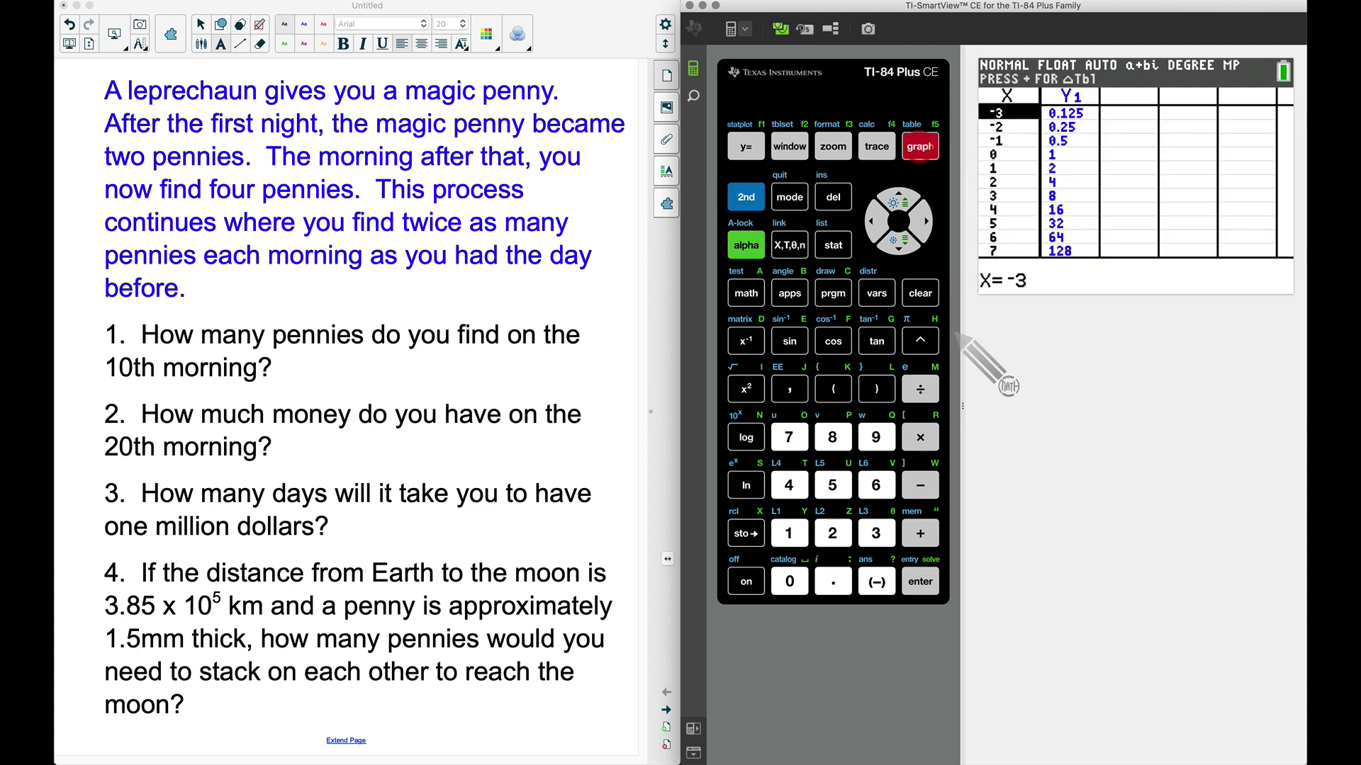
click(898, 241)
click(899, 241)
click(898, 241)
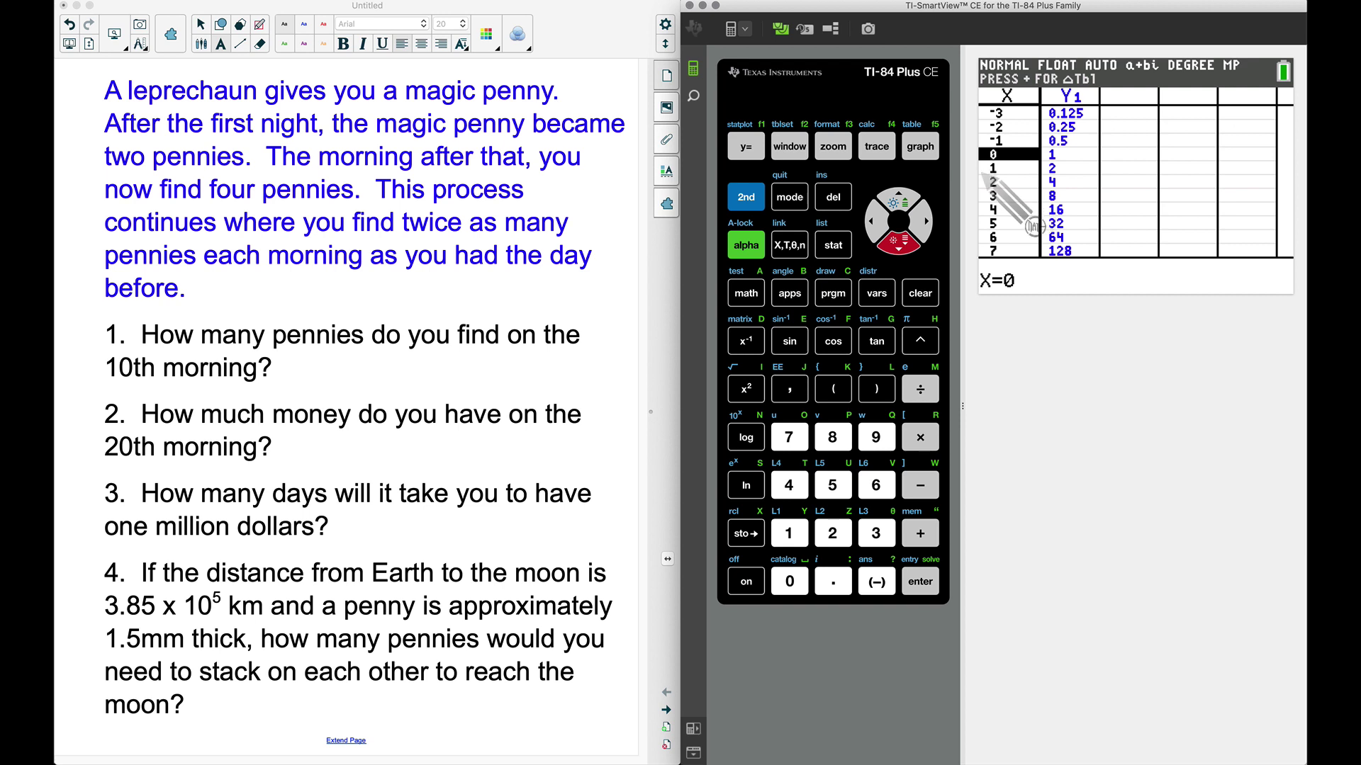
key(Down)
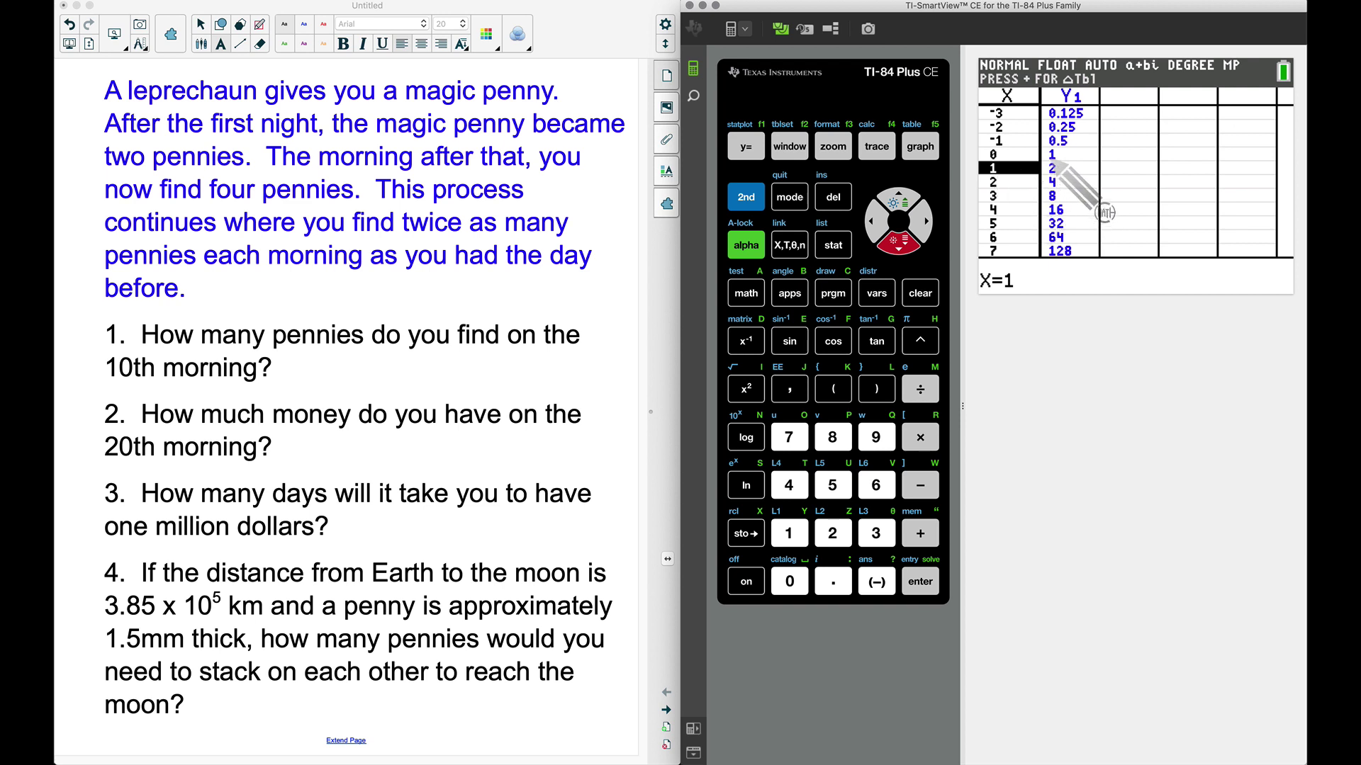
click(897, 245)
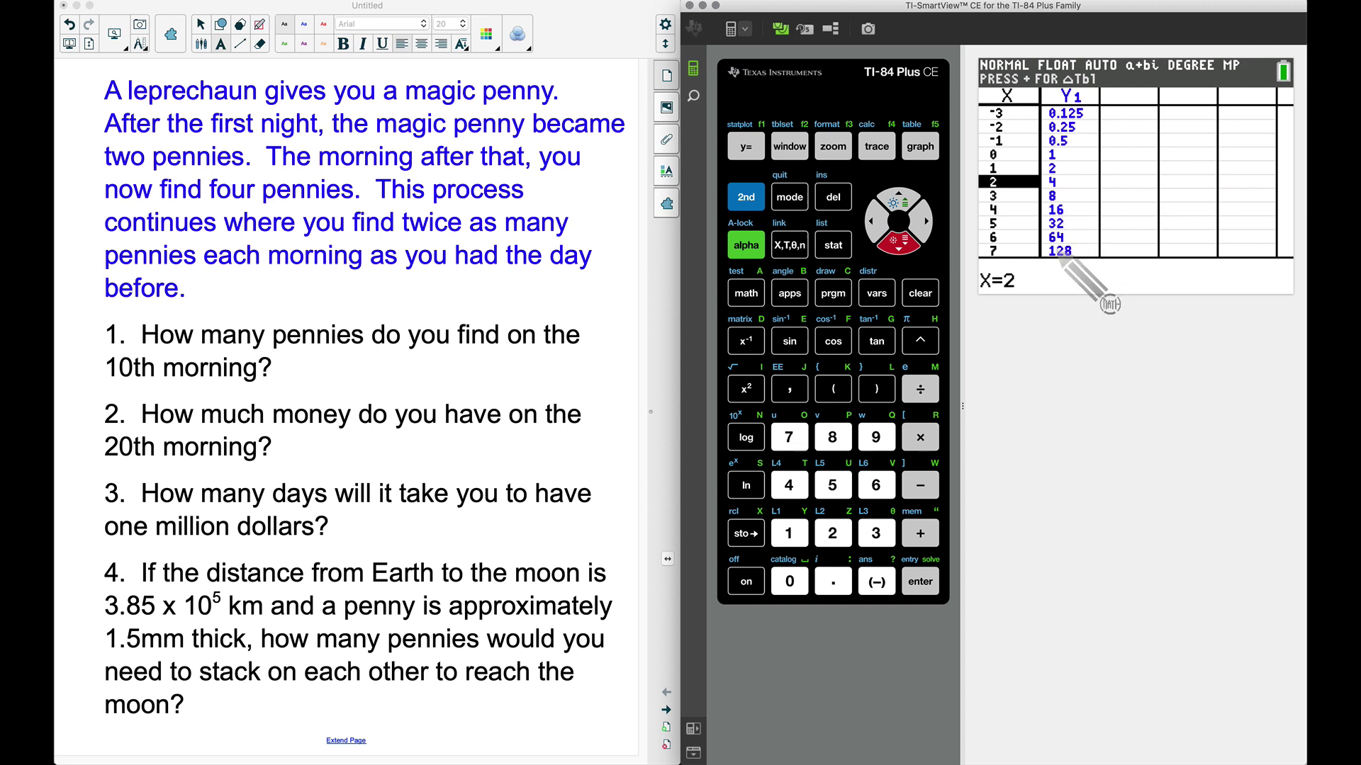
click(900, 245)
click(900, 246)
click(900, 246)
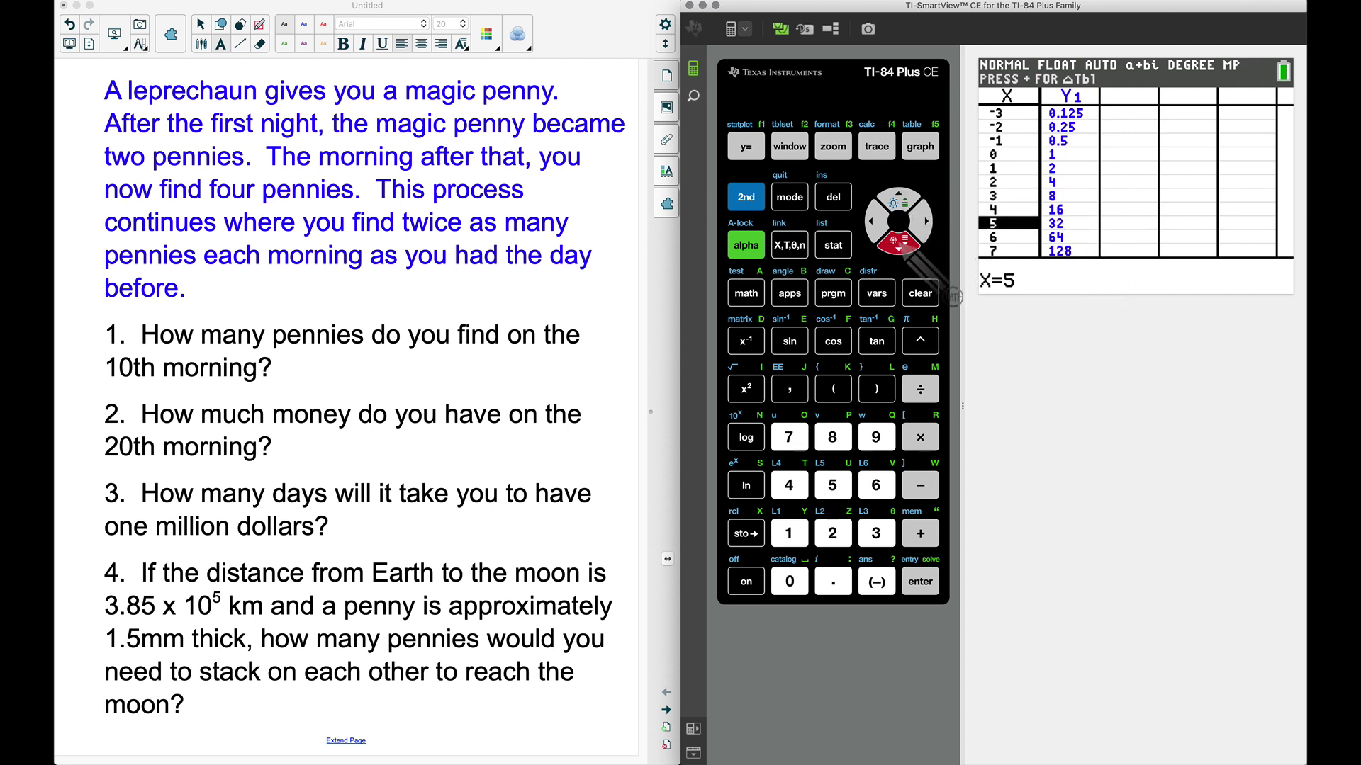
click(900, 246)
click(900, 246)
click(900, 246)
click(900, 246)
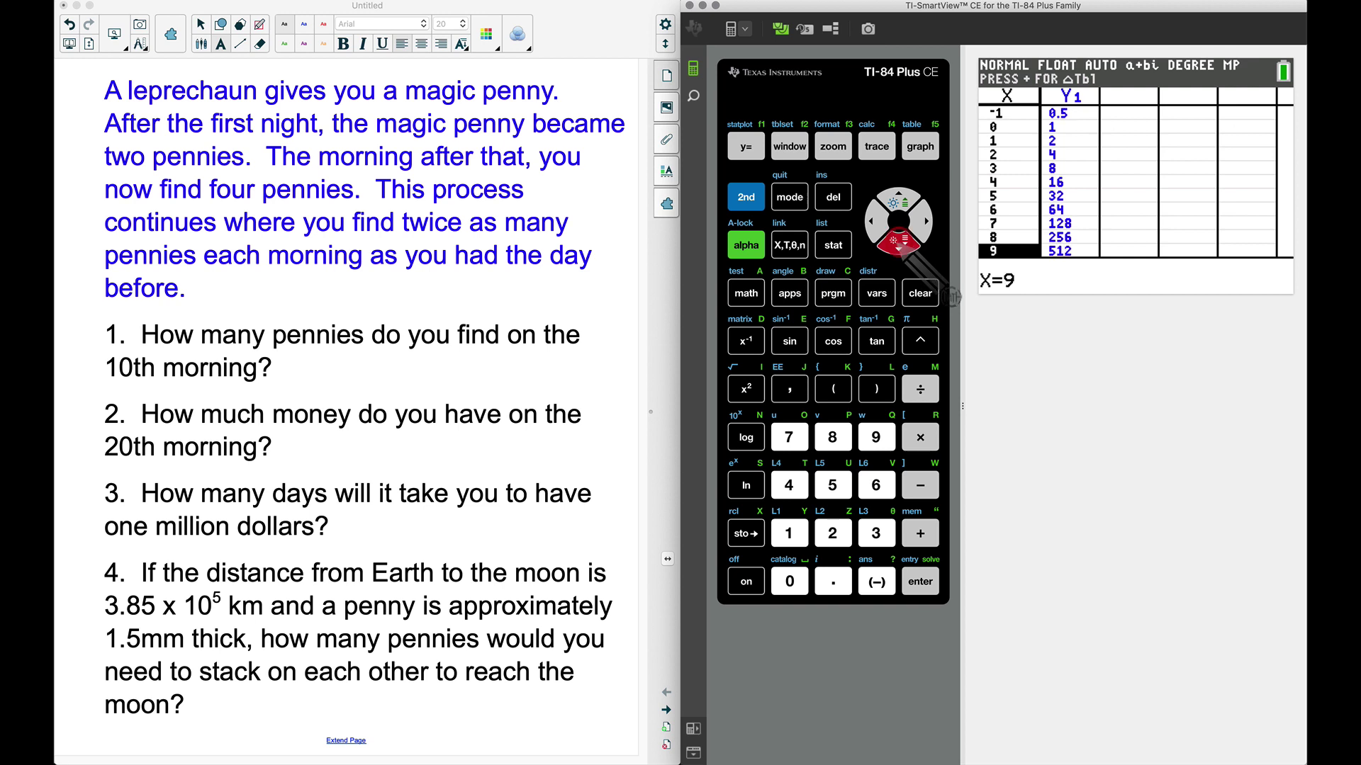
click(900, 246)
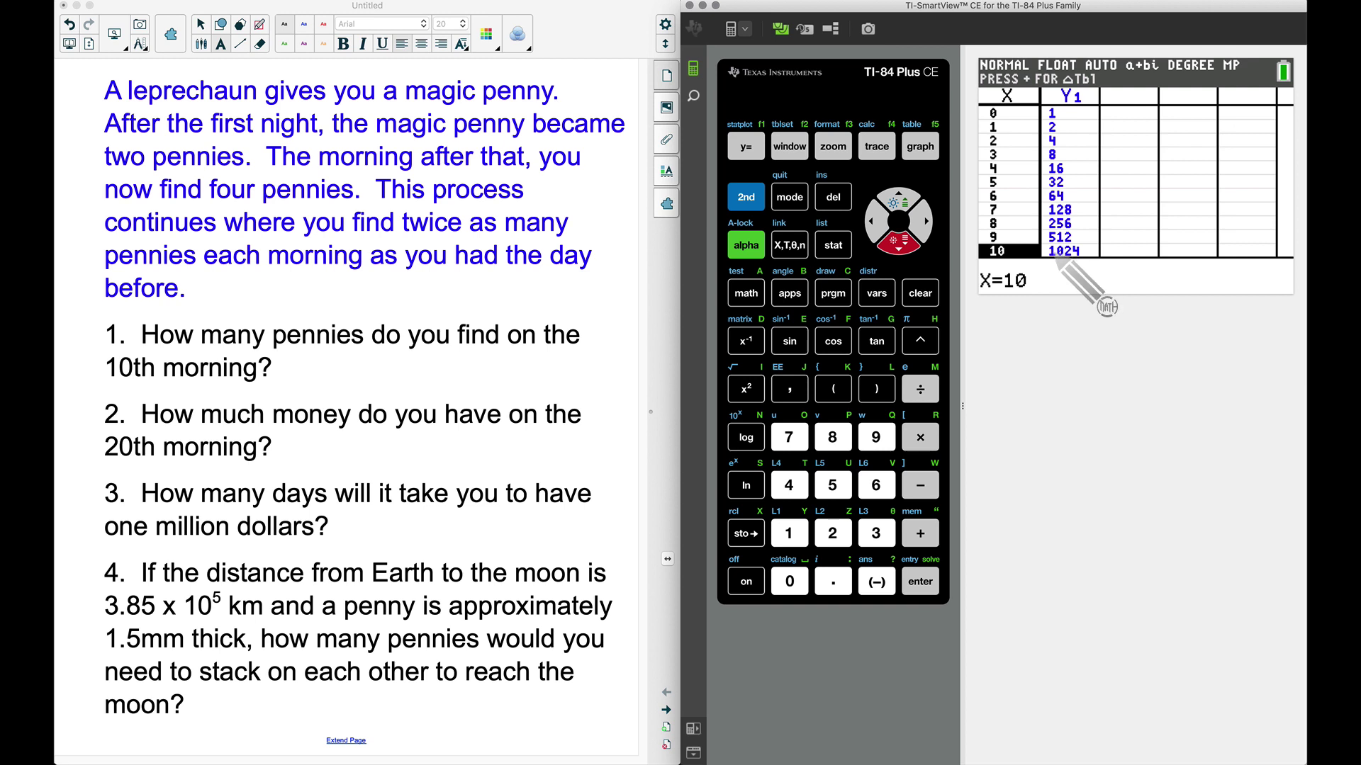
click(745, 200)
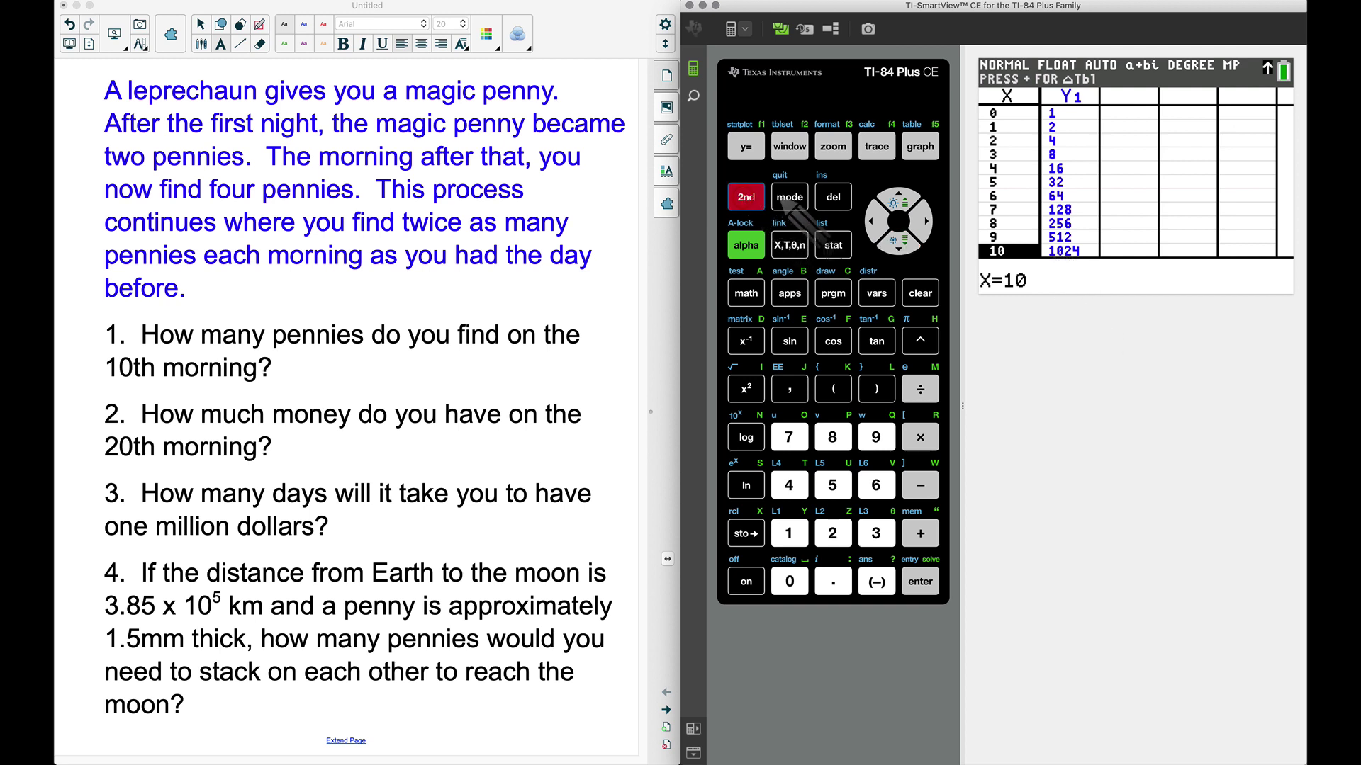
click(789, 197)
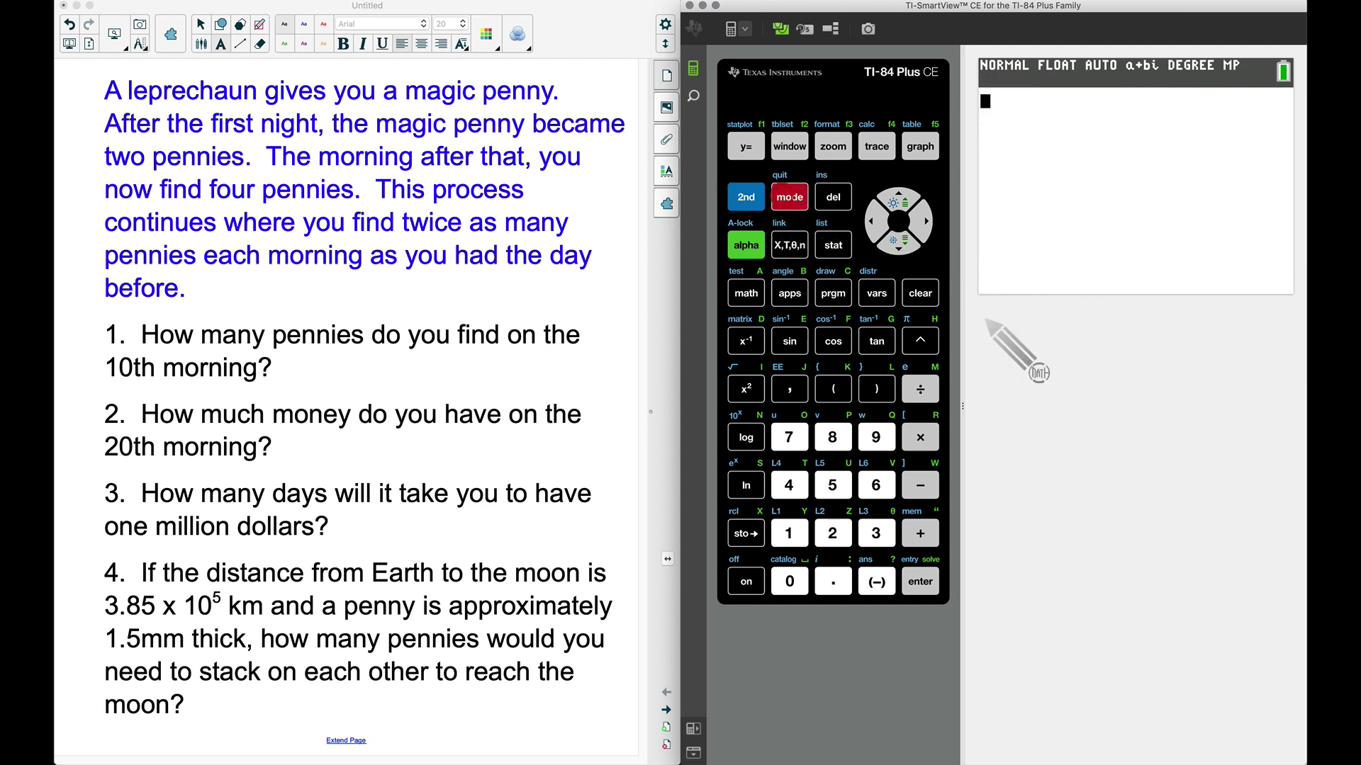
Step: Evaluate 2^10 on the home screen, getting 1024
click(833, 533)
click(914, 349)
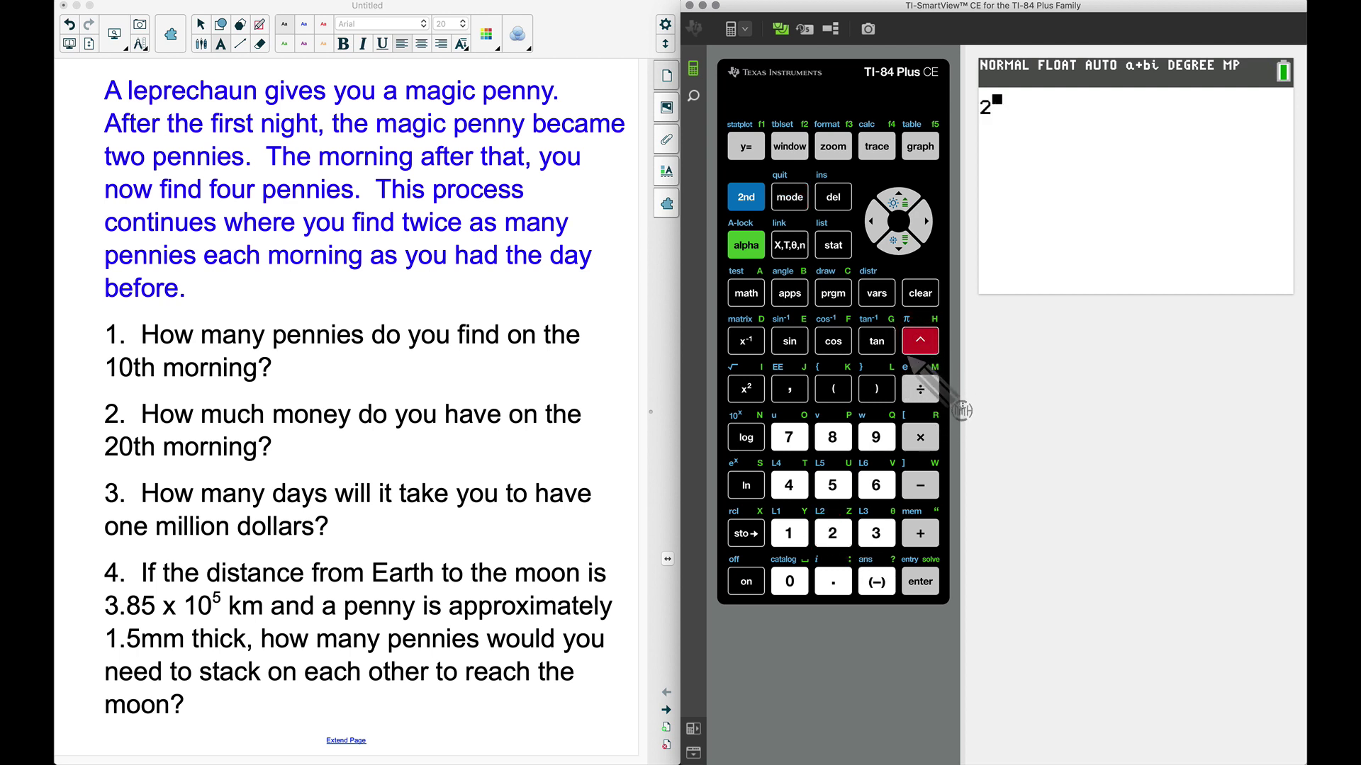
click(789, 533)
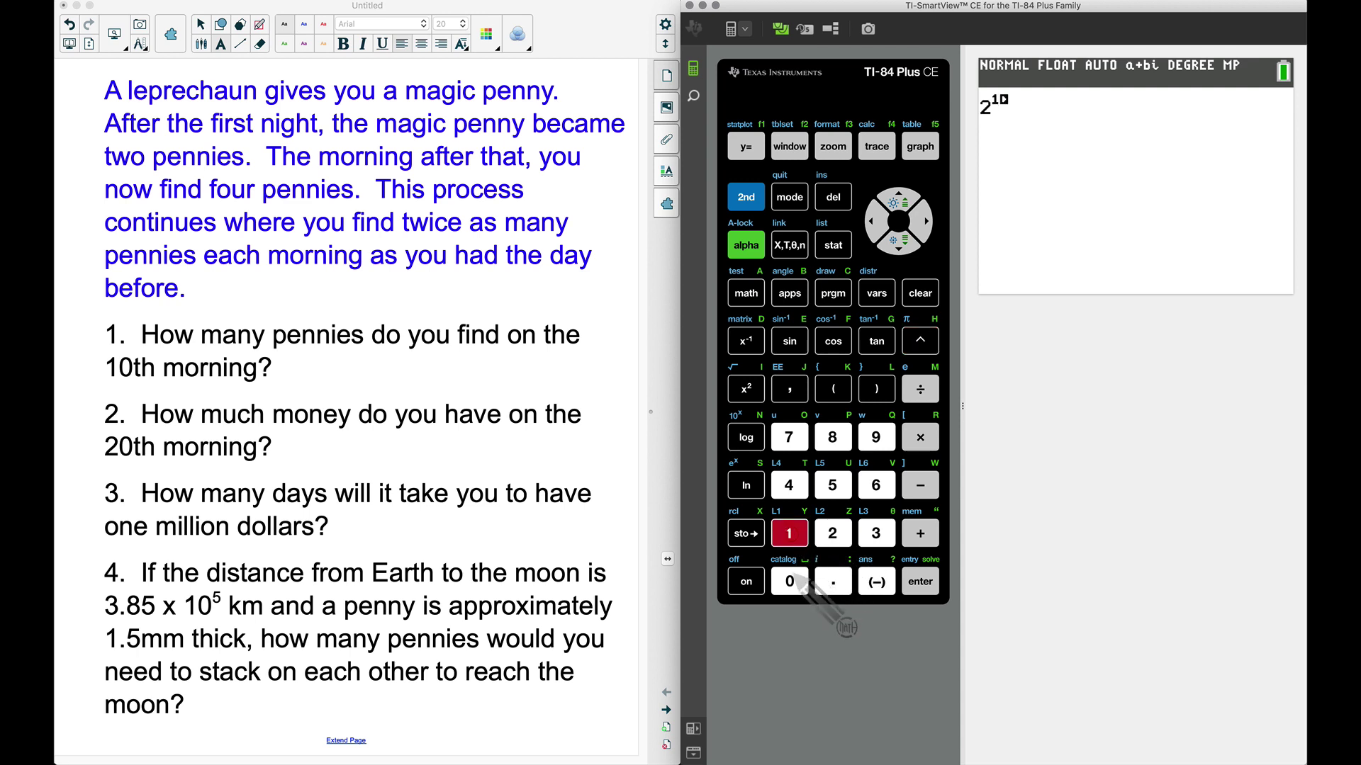
click(790, 582)
click(920, 578)
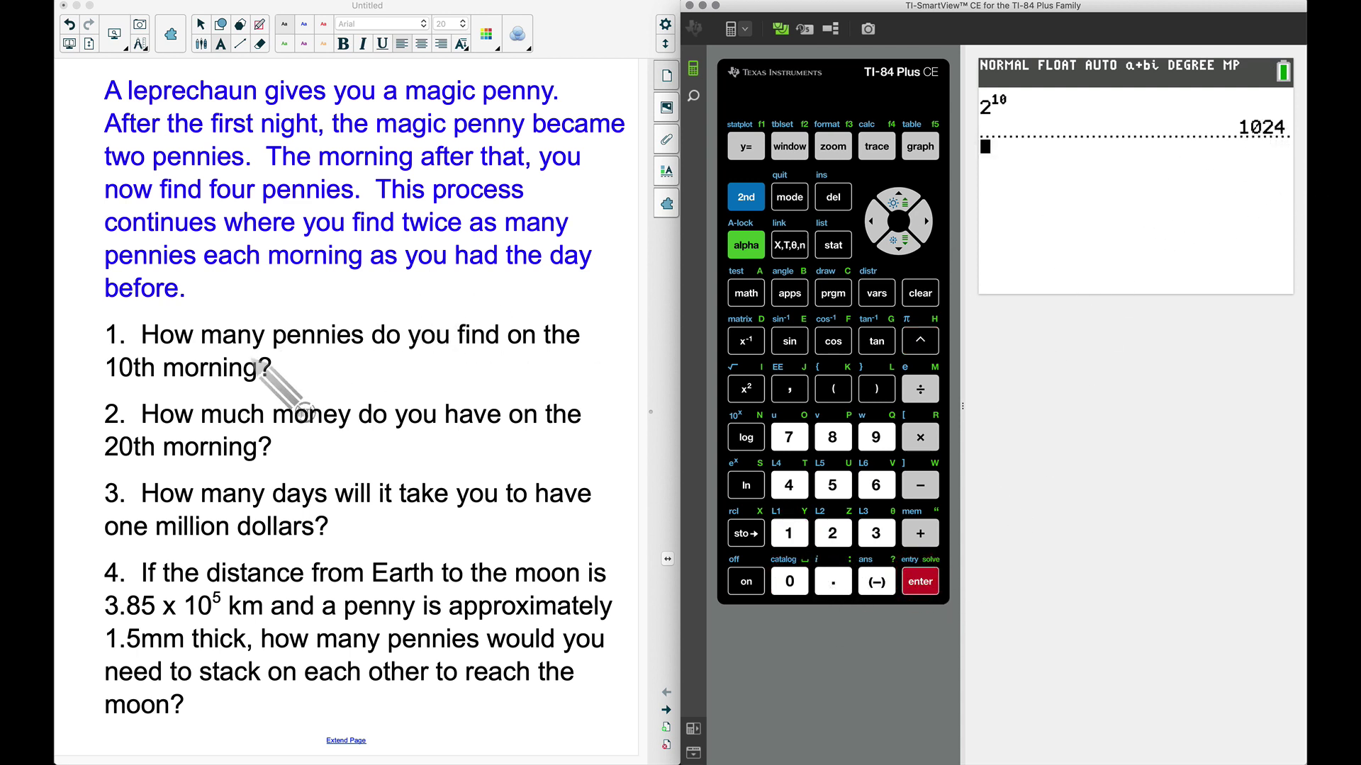
click(285, 362)
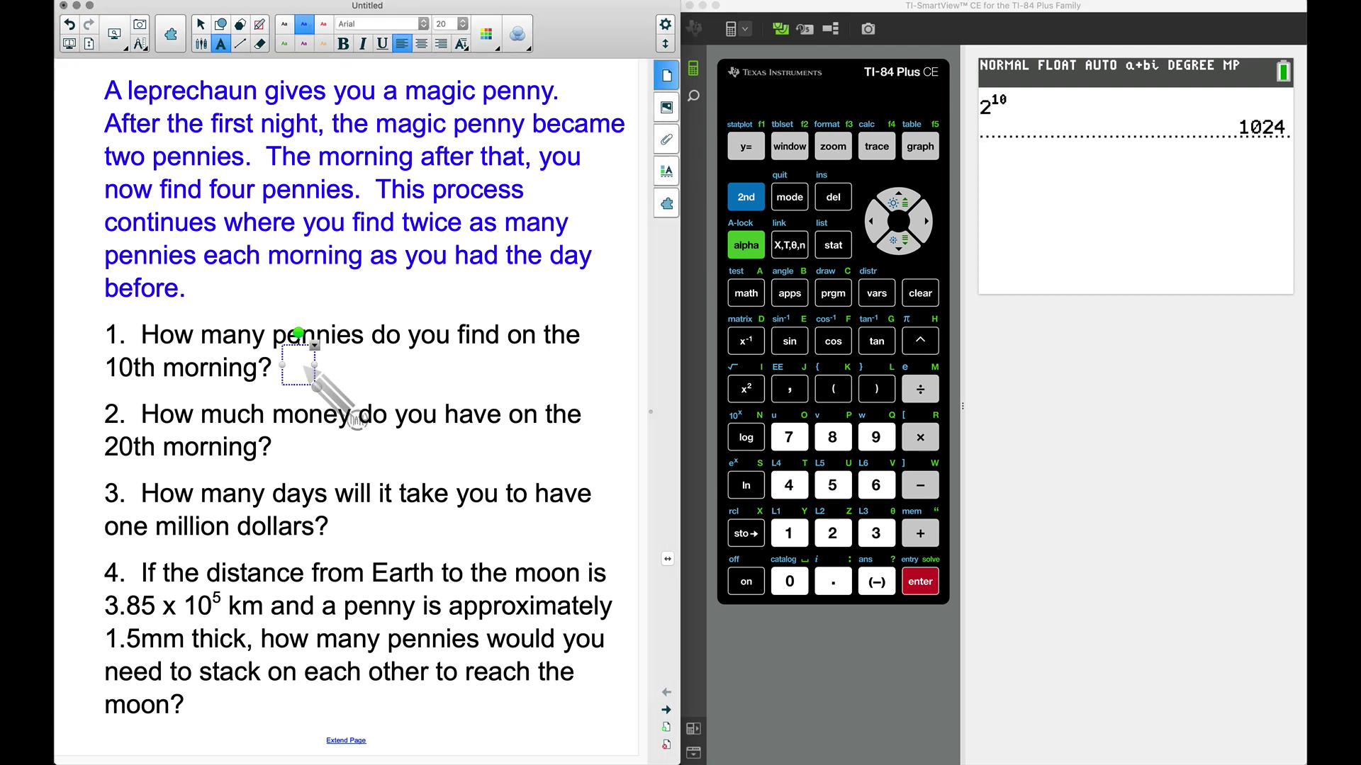
Step: Write '1024 pennies...' beside question 1 on the worksheet
text(1024 pen)
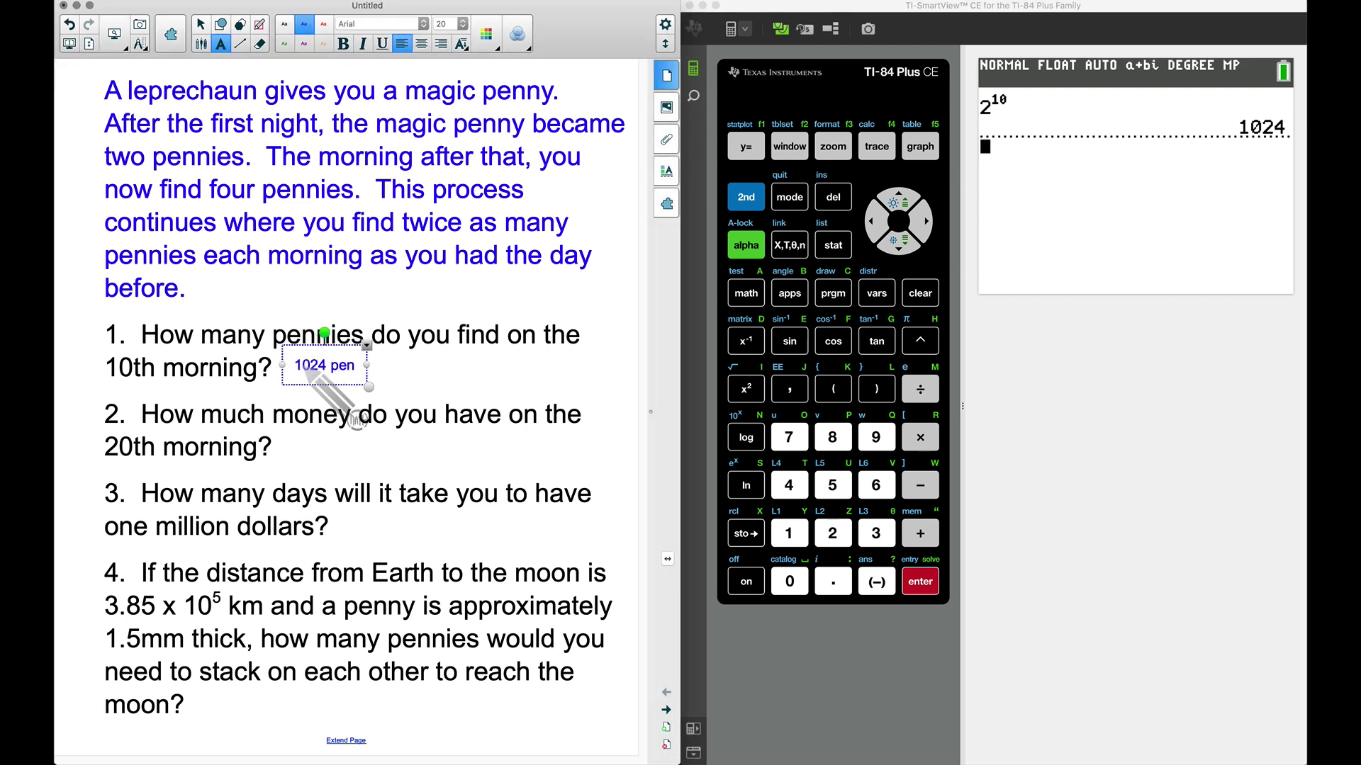
text(nies...)
click(335, 459)
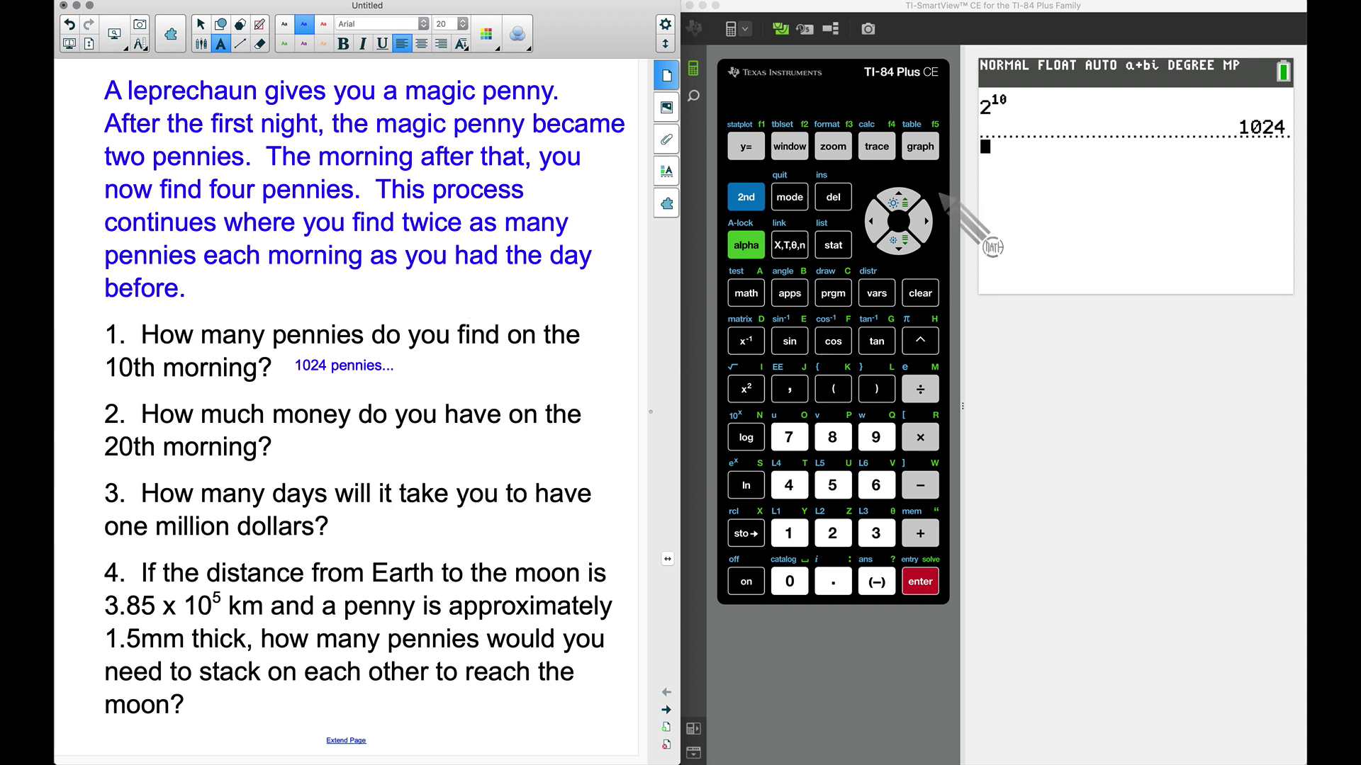
click(832, 533)
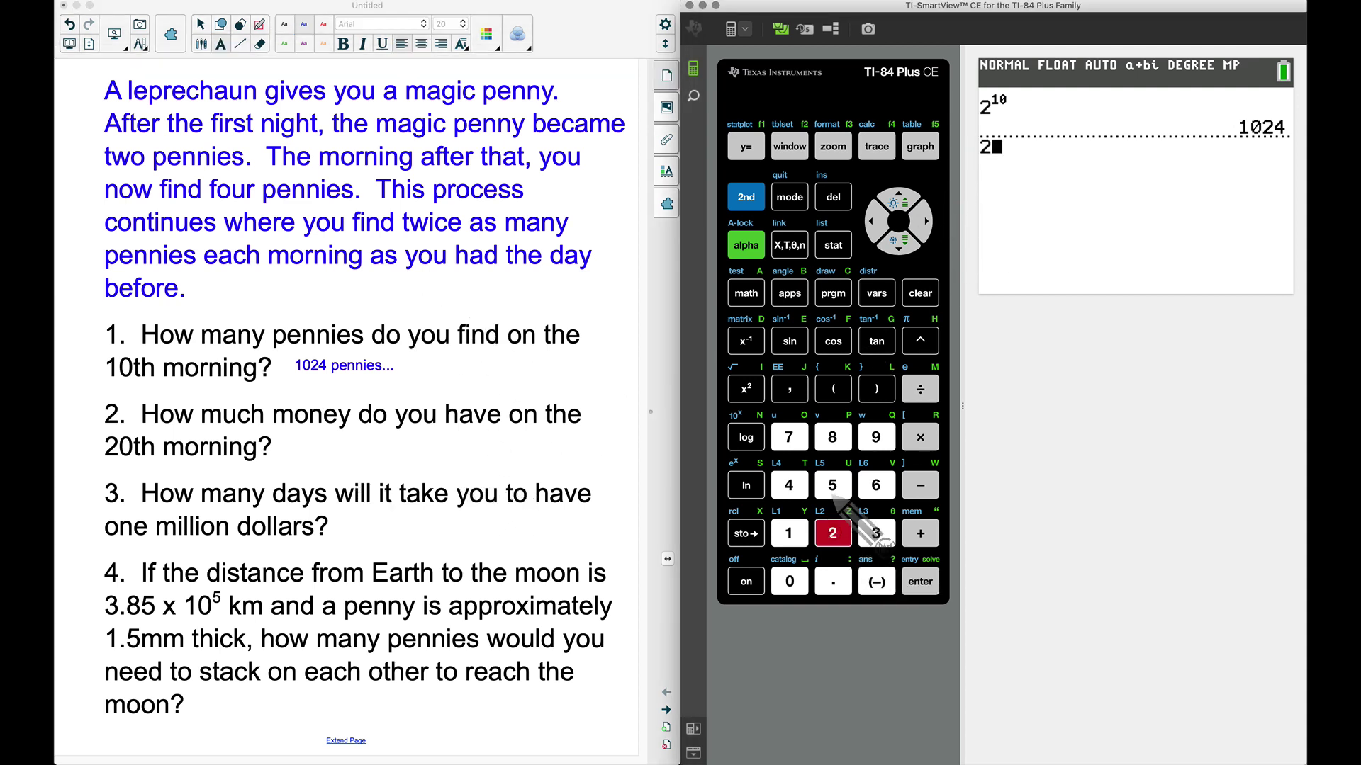
Step: Evaluate 2^20 on the home screen, getting 1048576
click(919, 340)
click(832, 533)
click(789, 581)
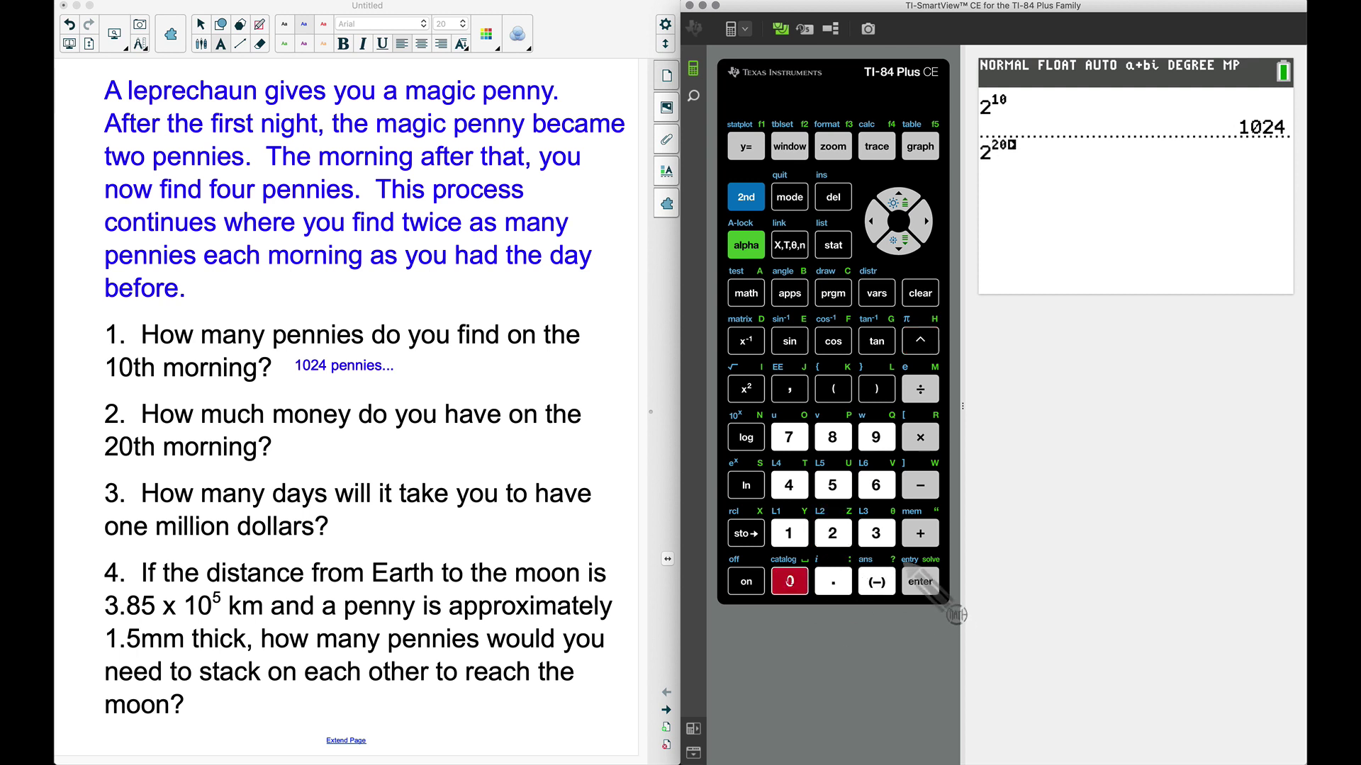
click(920, 581)
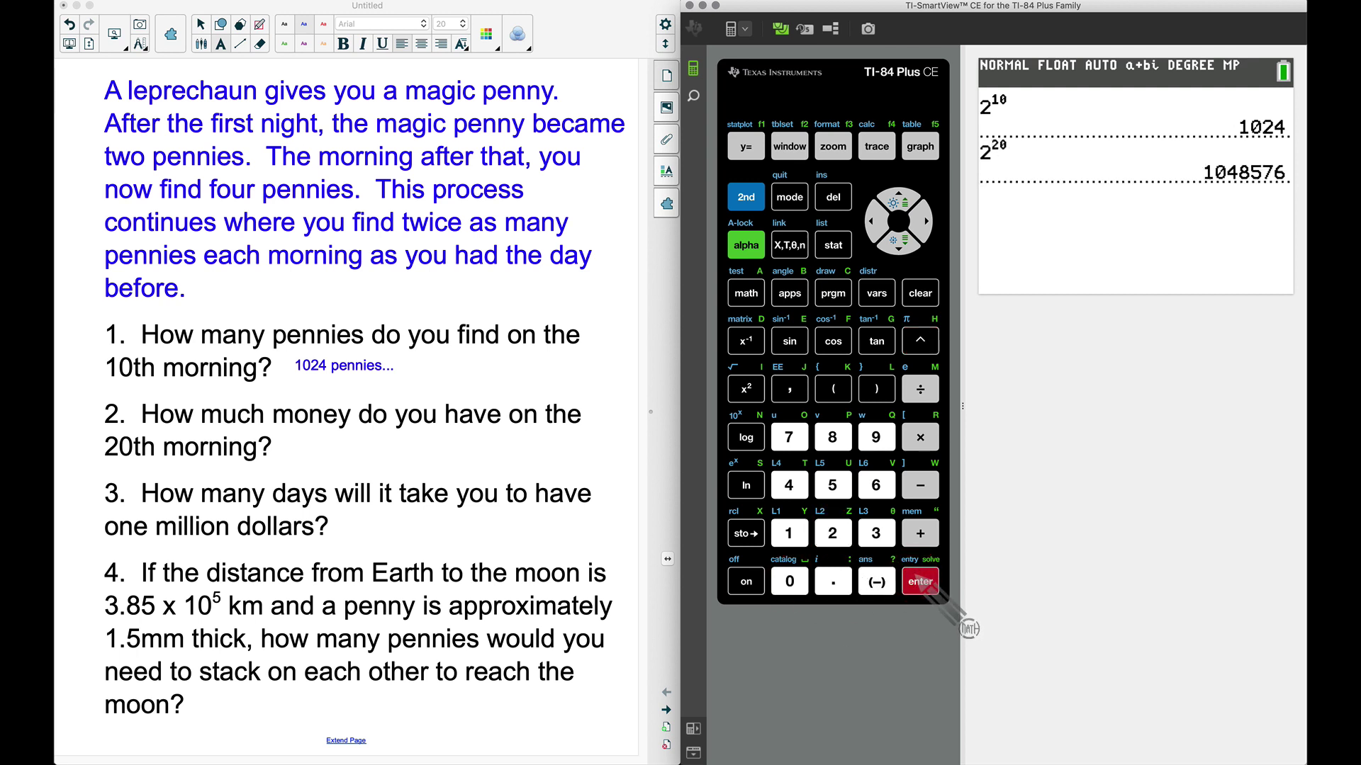
Step: Confirm in Y1's table that X=20 gives 1048576, then return home
click(746, 198)
click(920, 146)
click(898, 241)
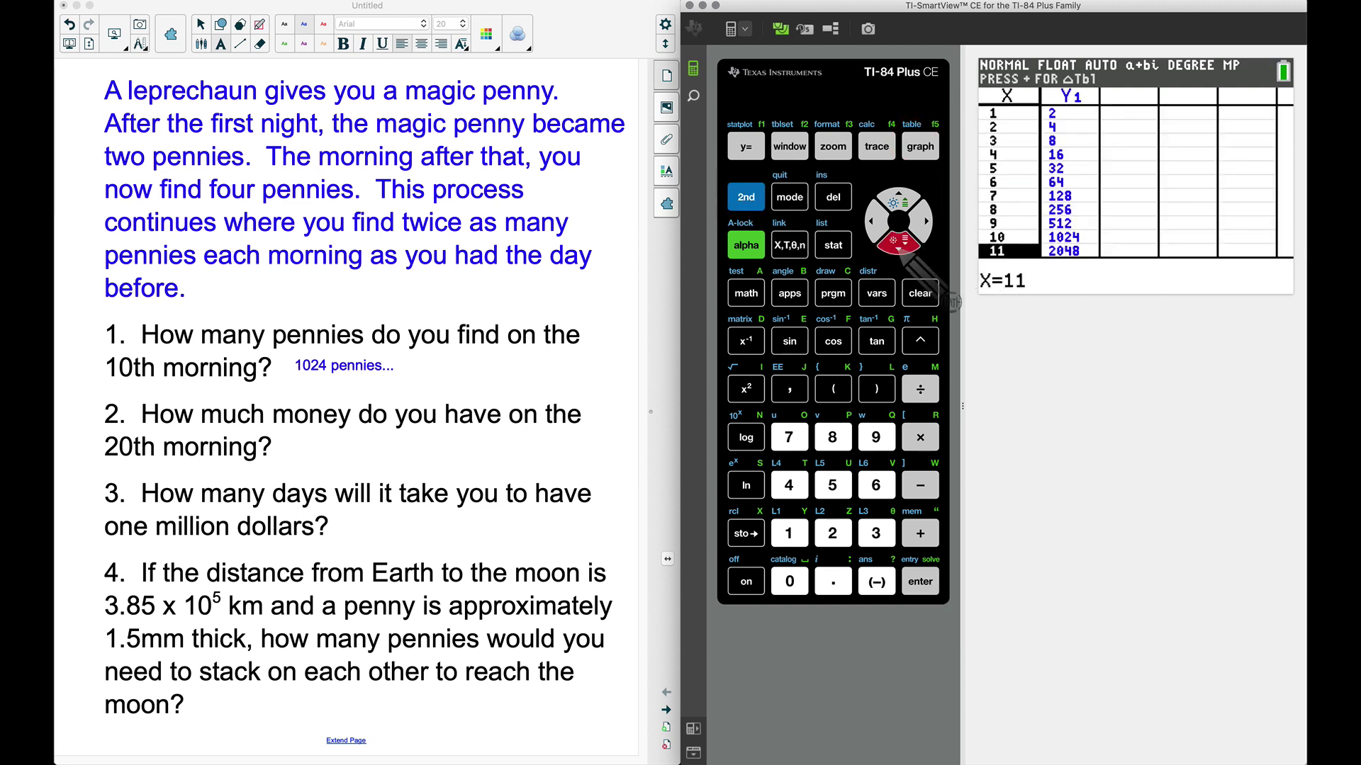
click(898, 245)
click(898, 244)
click(898, 244)
click(898, 244)
click(898, 245)
click(898, 244)
click(898, 247)
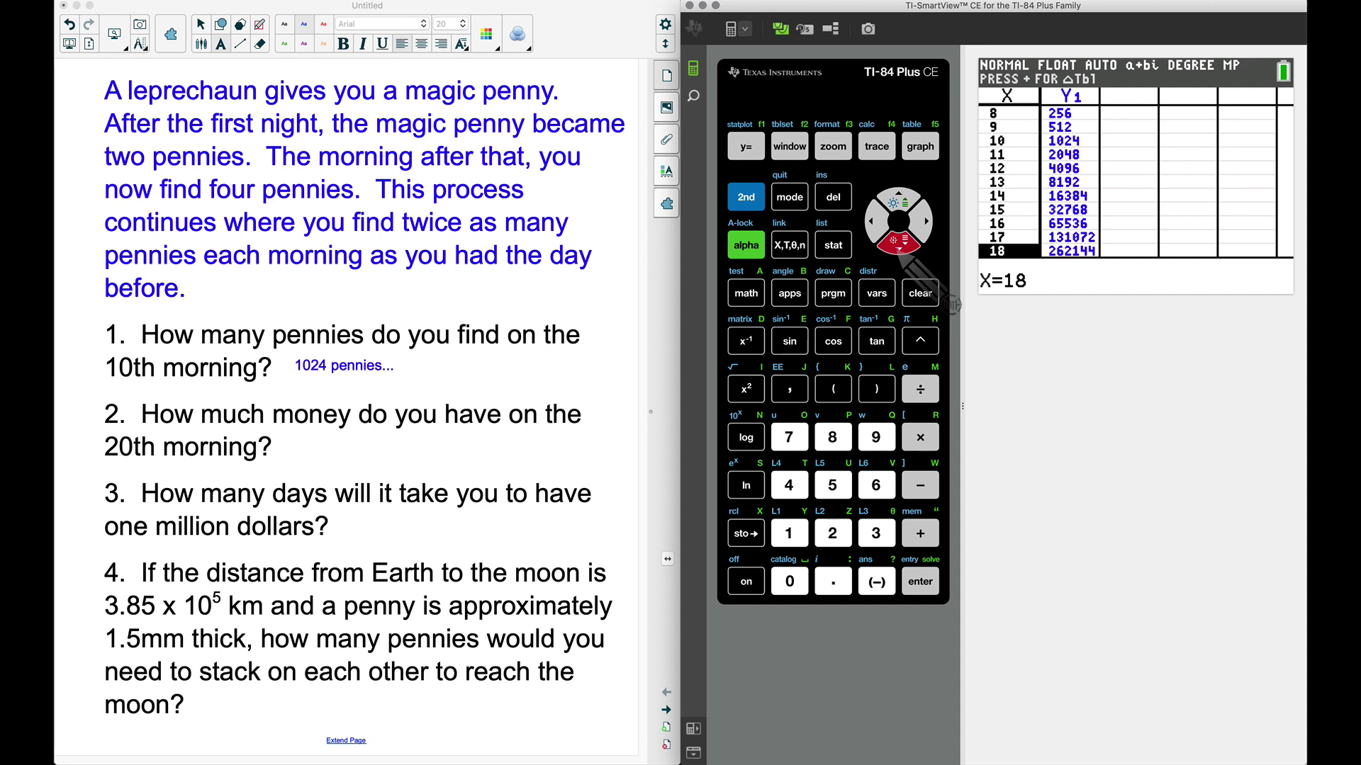
click(898, 245)
click(898, 245)
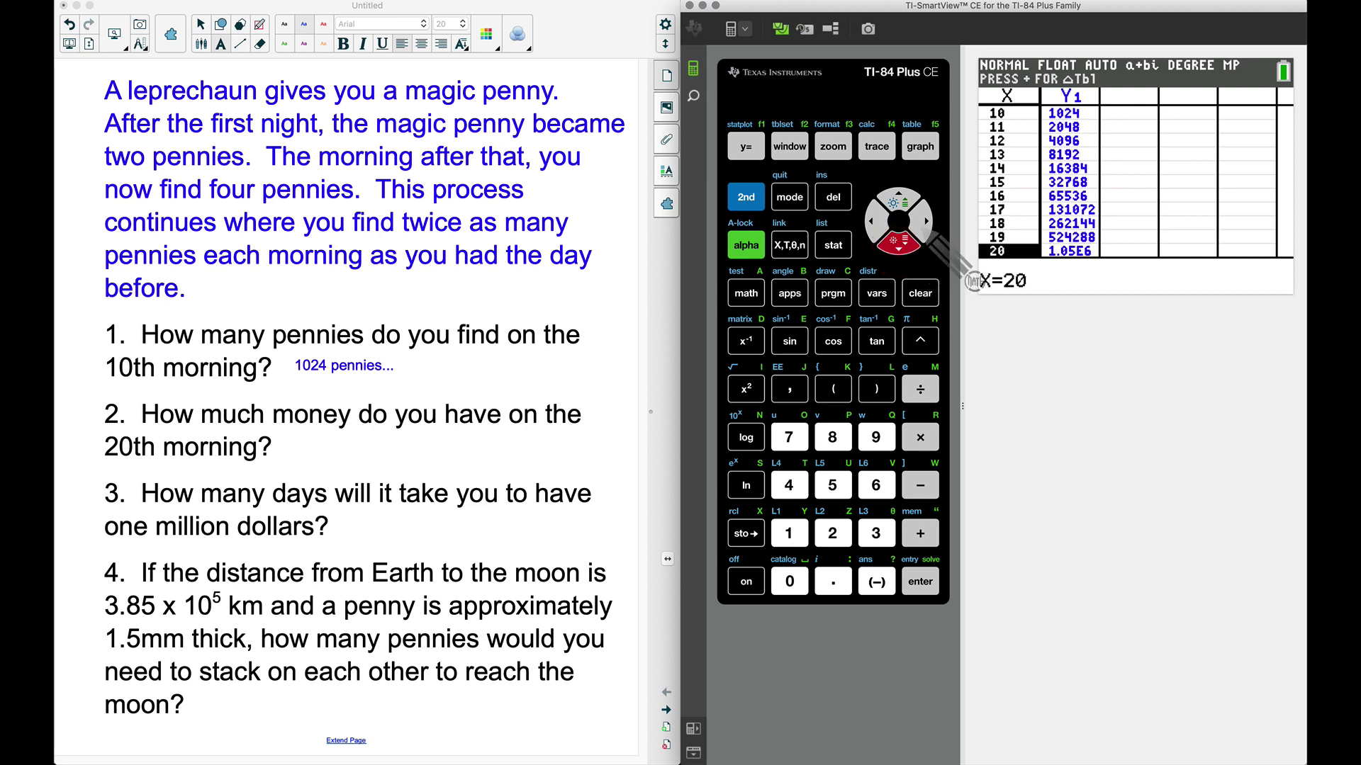
click(925, 222)
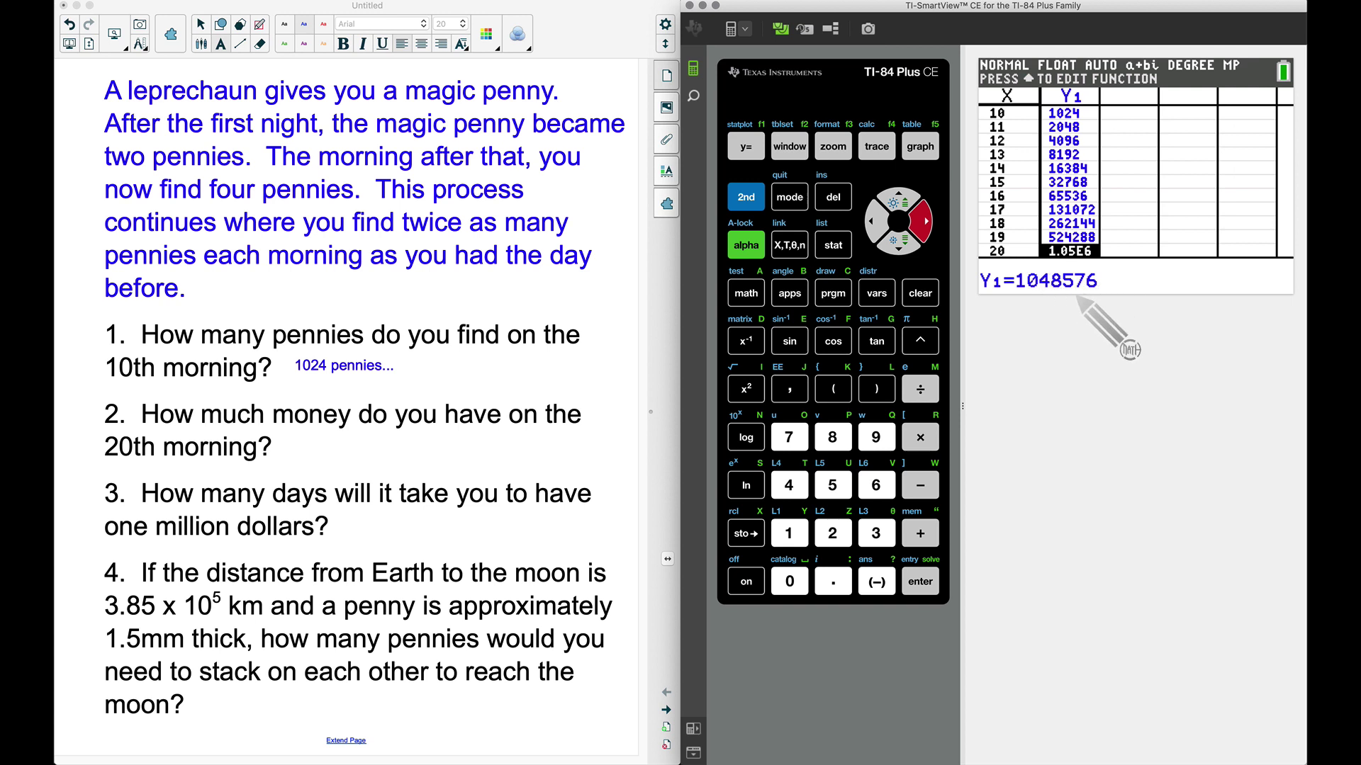
click(746, 197)
click(790, 197)
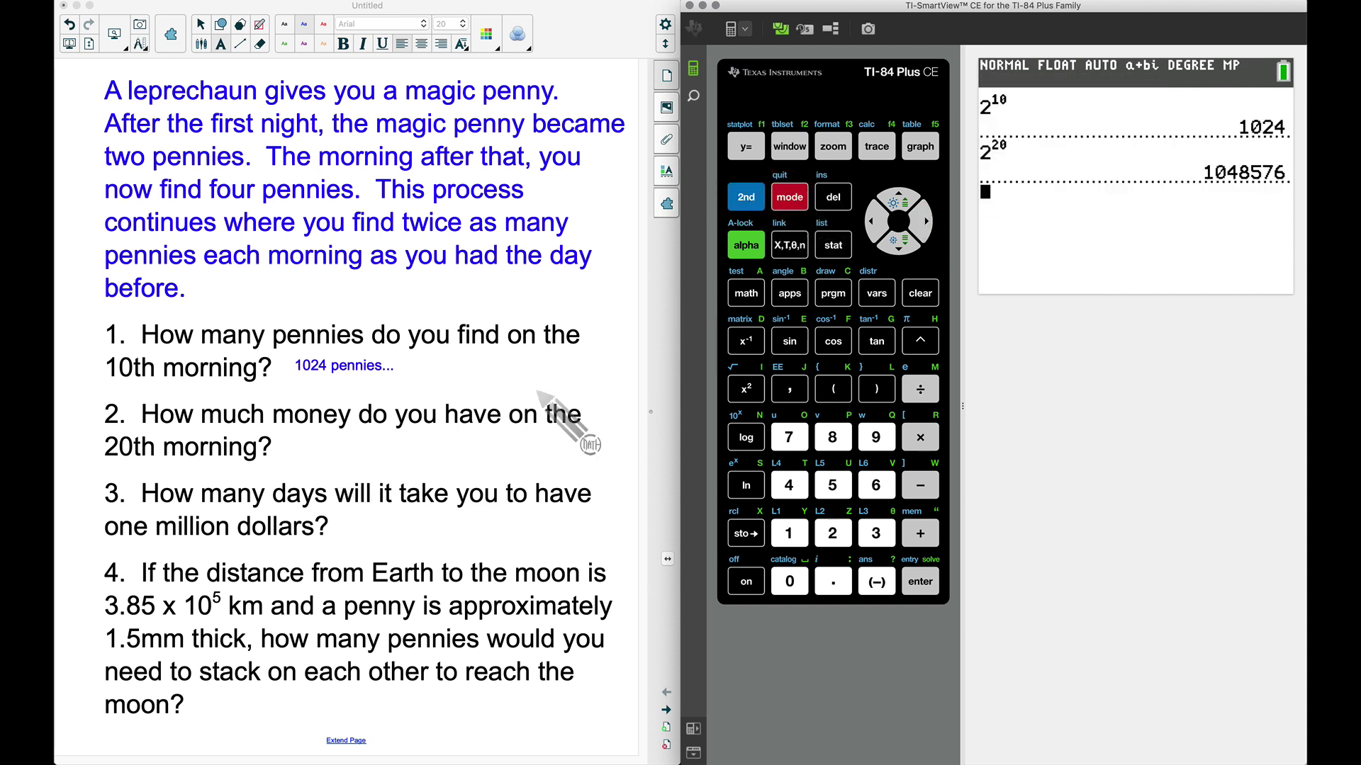
Step: Multiply the answer by .01 to get 10485.76 dollars
click(923, 438)
click(836, 577)
click(789, 582)
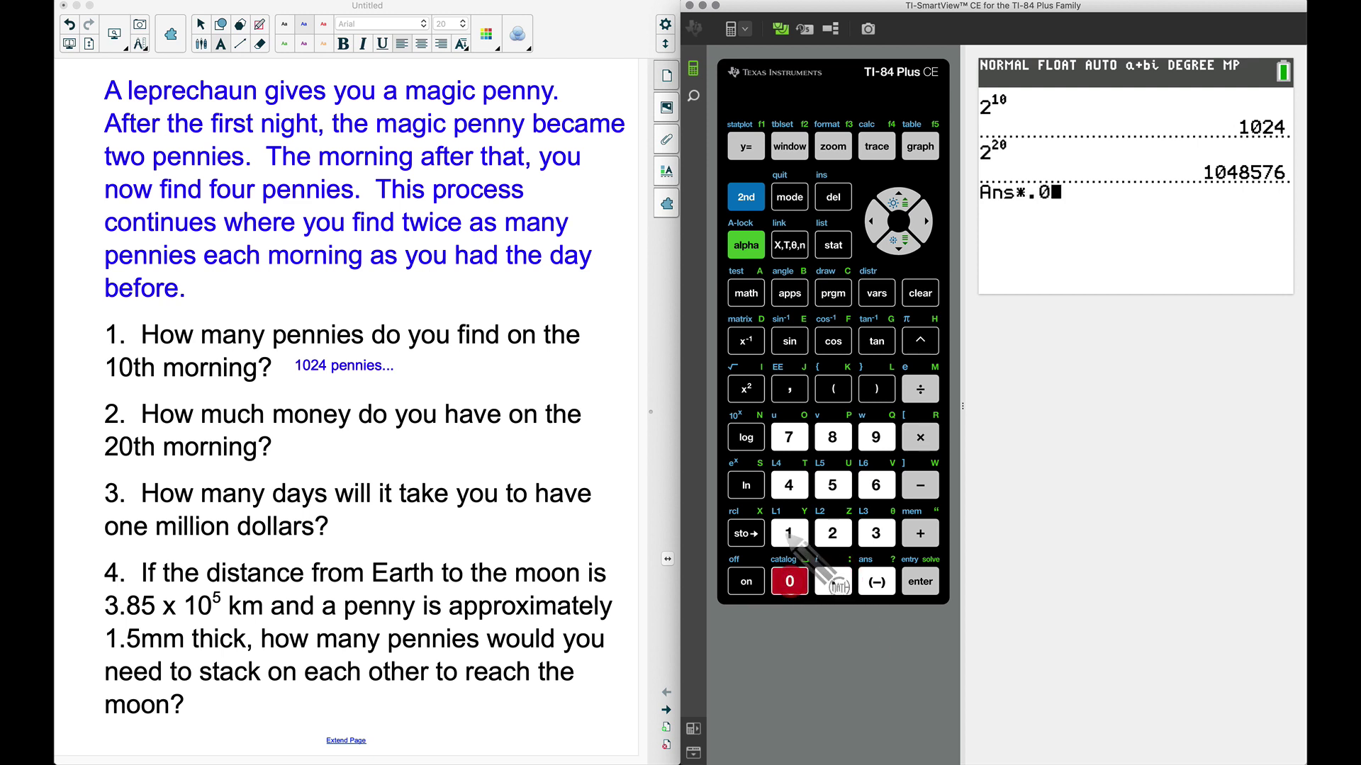
click(789, 533)
click(920, 581)
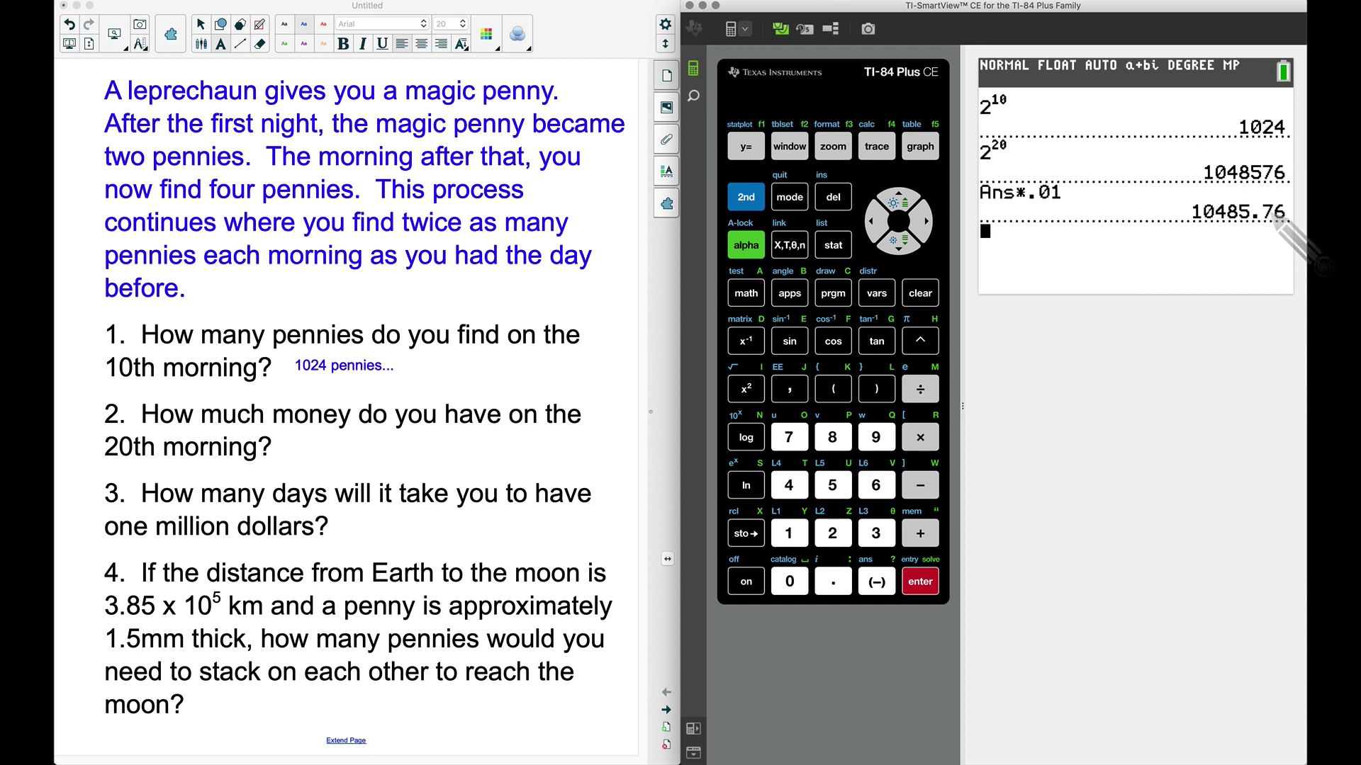
click(305, 448)
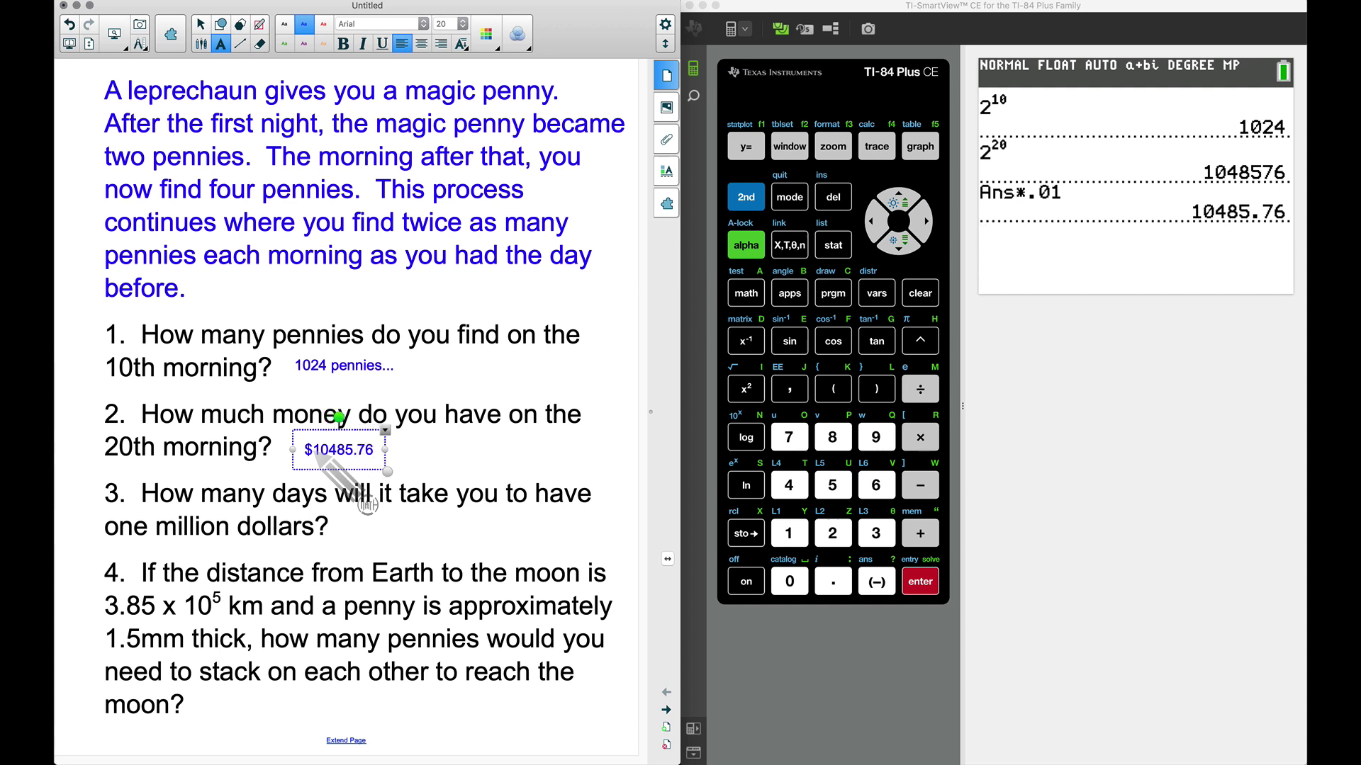
Step: Finish the $10485.76 answer beside question 2 and clear the calculator's home screen
click(457, 550)
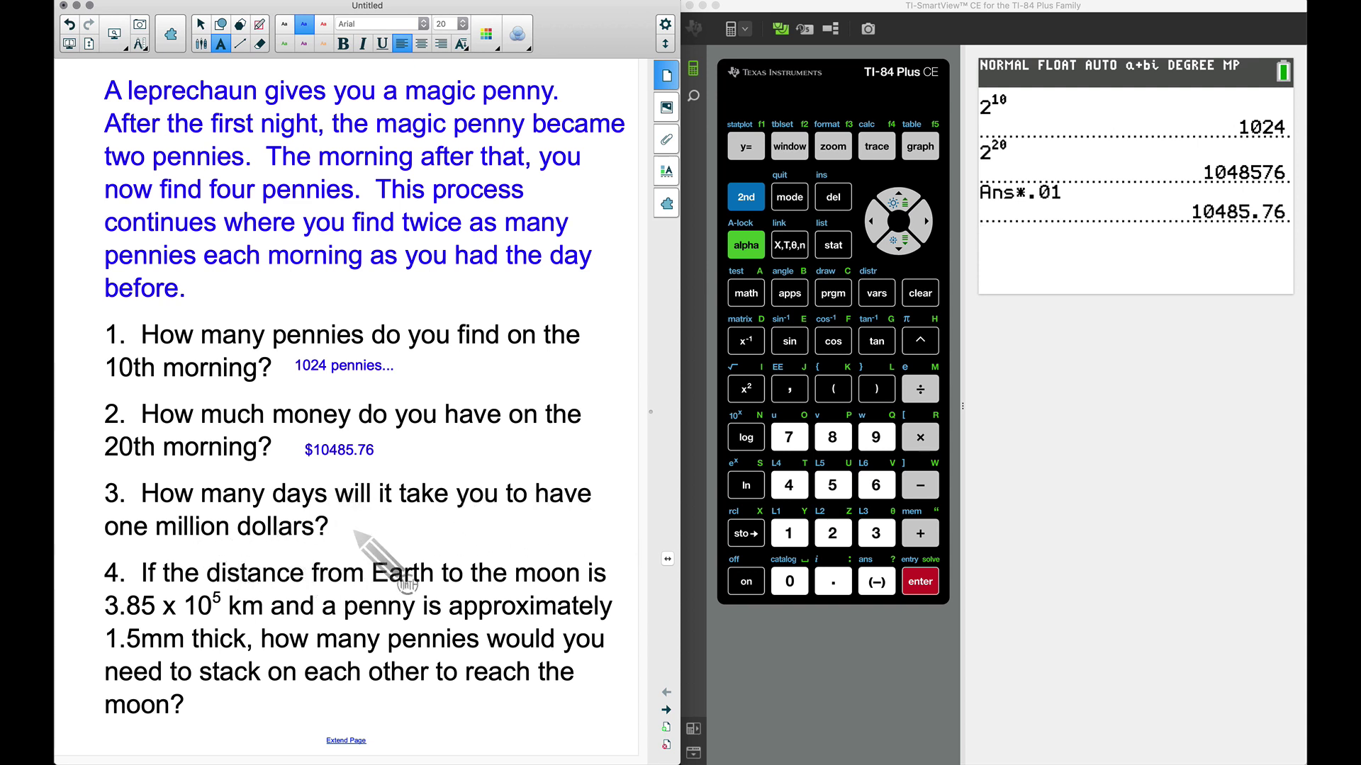
click(921, 293)
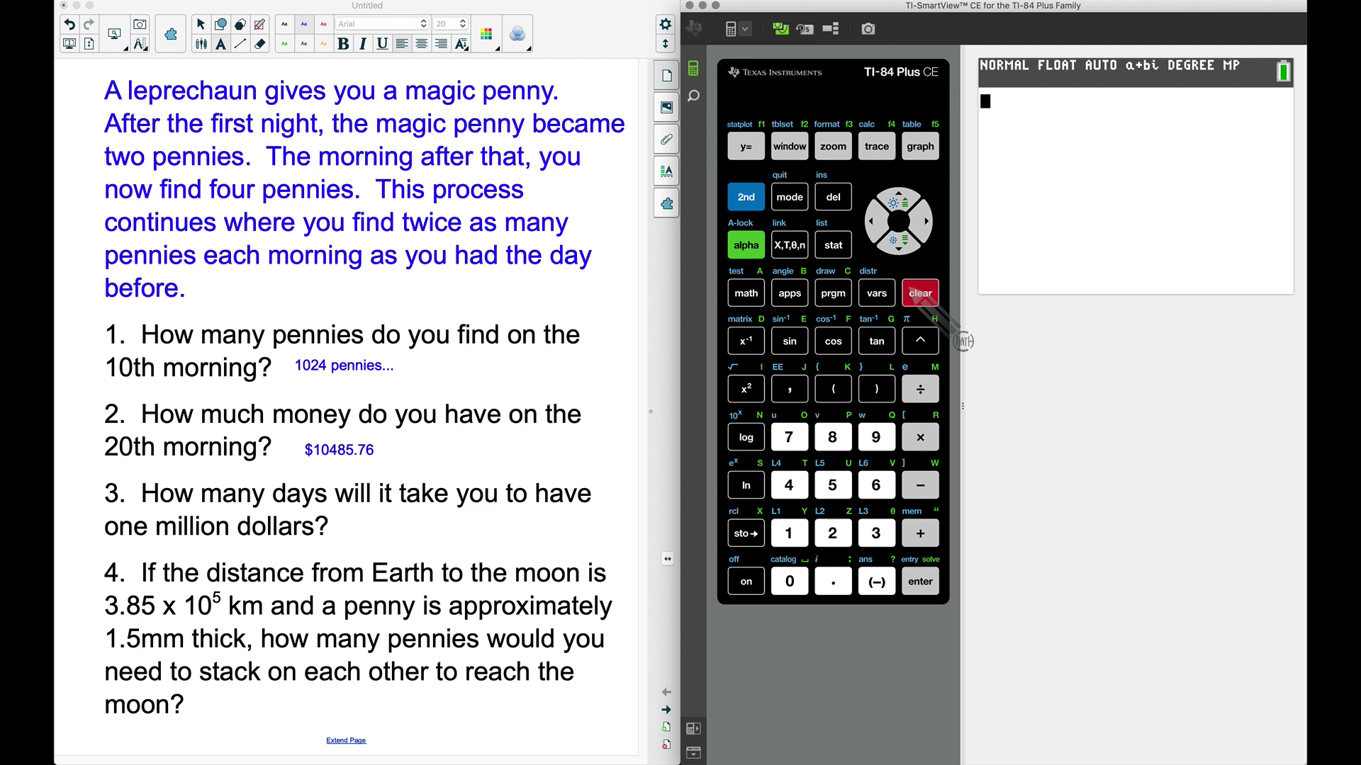
Step: Compute 1000000/.01 = 100000000 pennies, then bring back the Y= editor
click(789, 533)
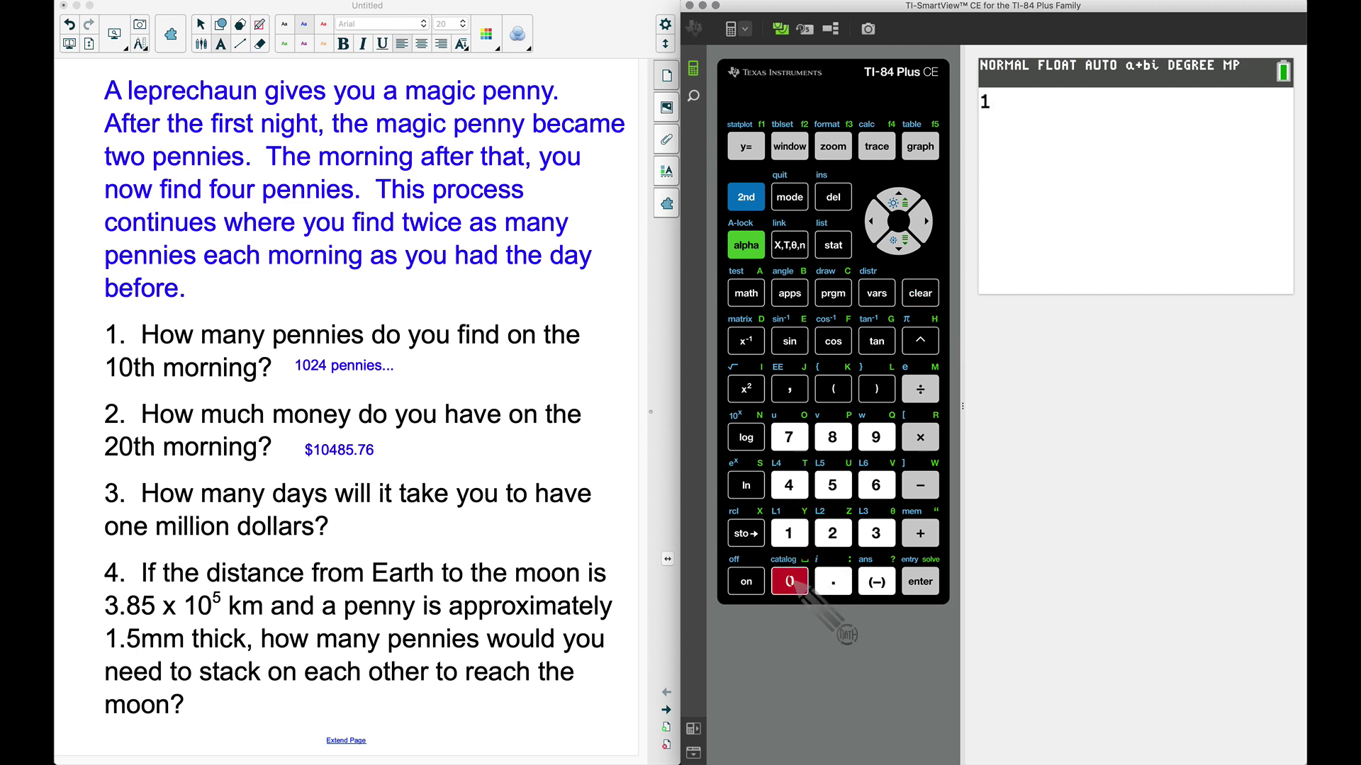
click(789, 581)
click(790, 581)
click(790, 581)
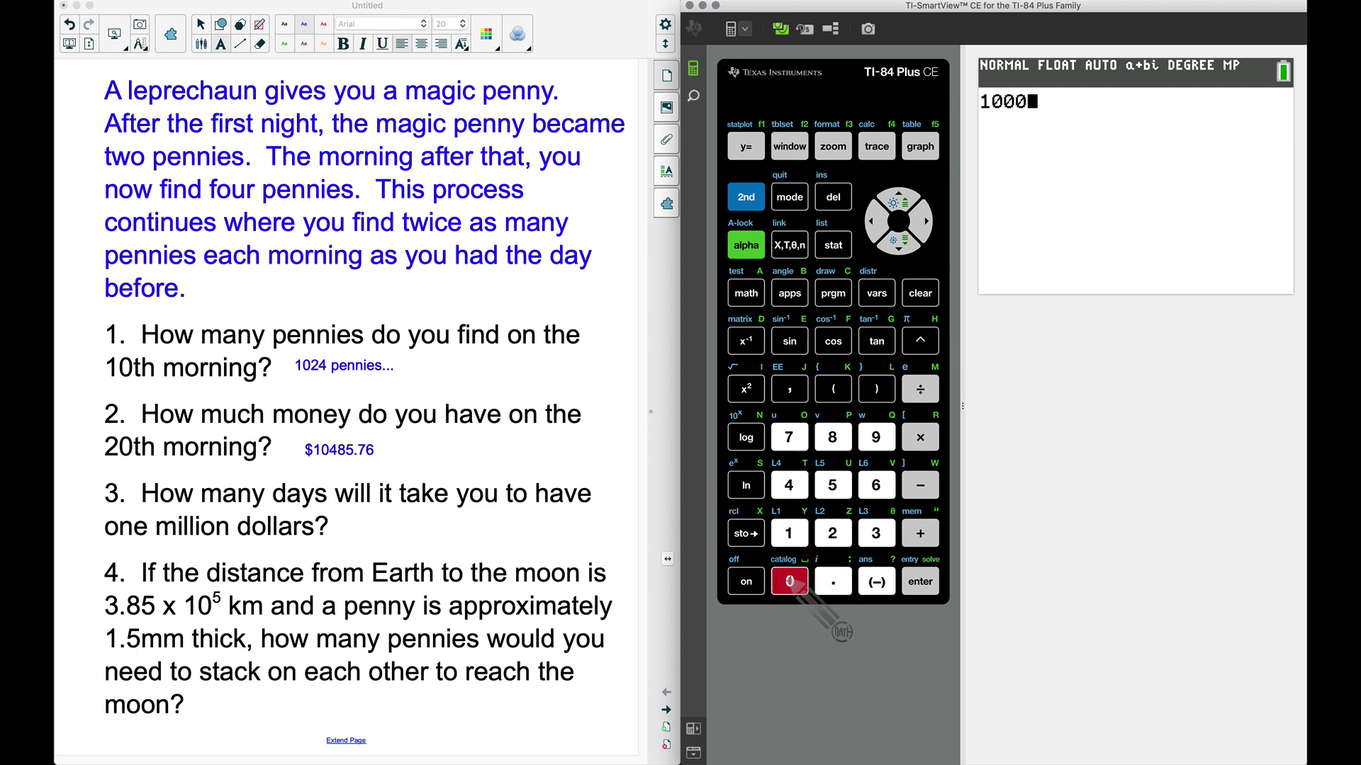
click(790, 581)
click(789, 582)
click(789, 581)
click(833, 581)
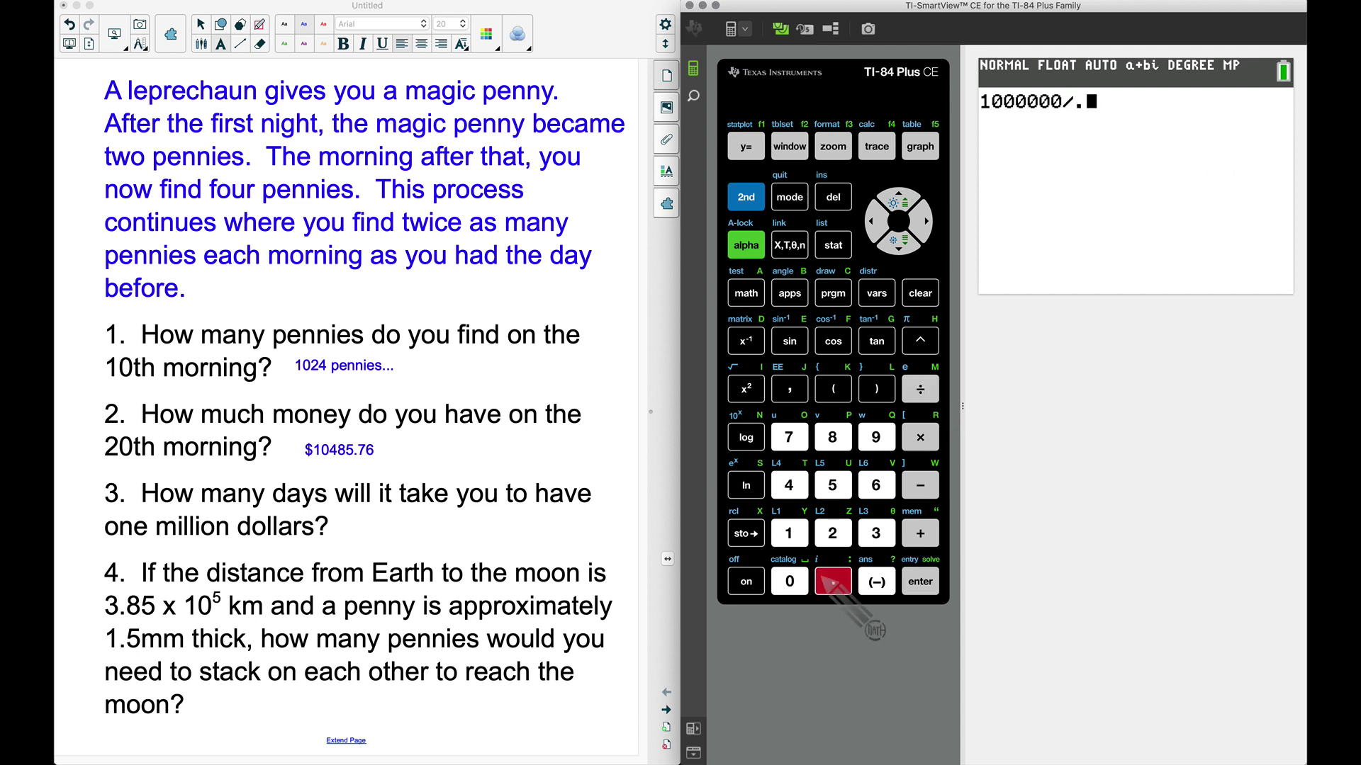
click(789, 581)
click(788, 533)
click(930, 584)
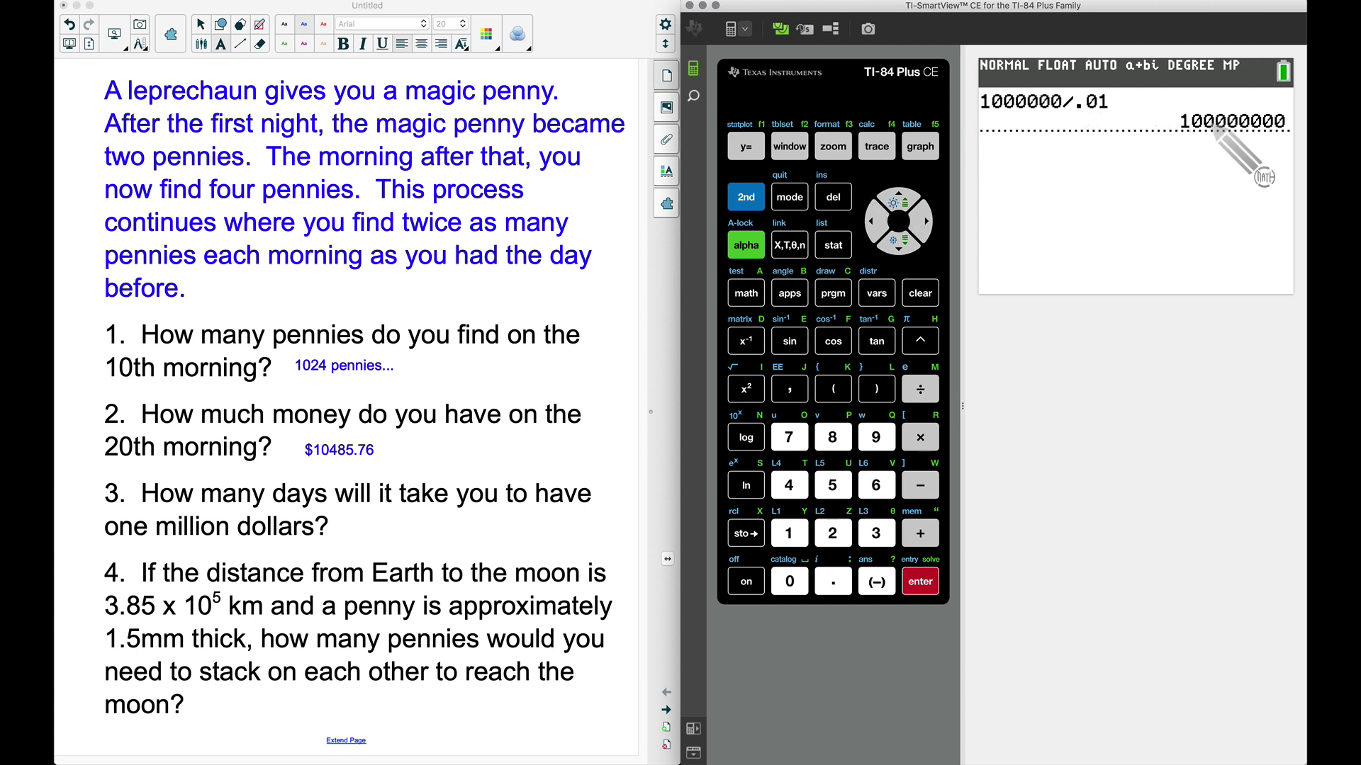
click(746, 146)
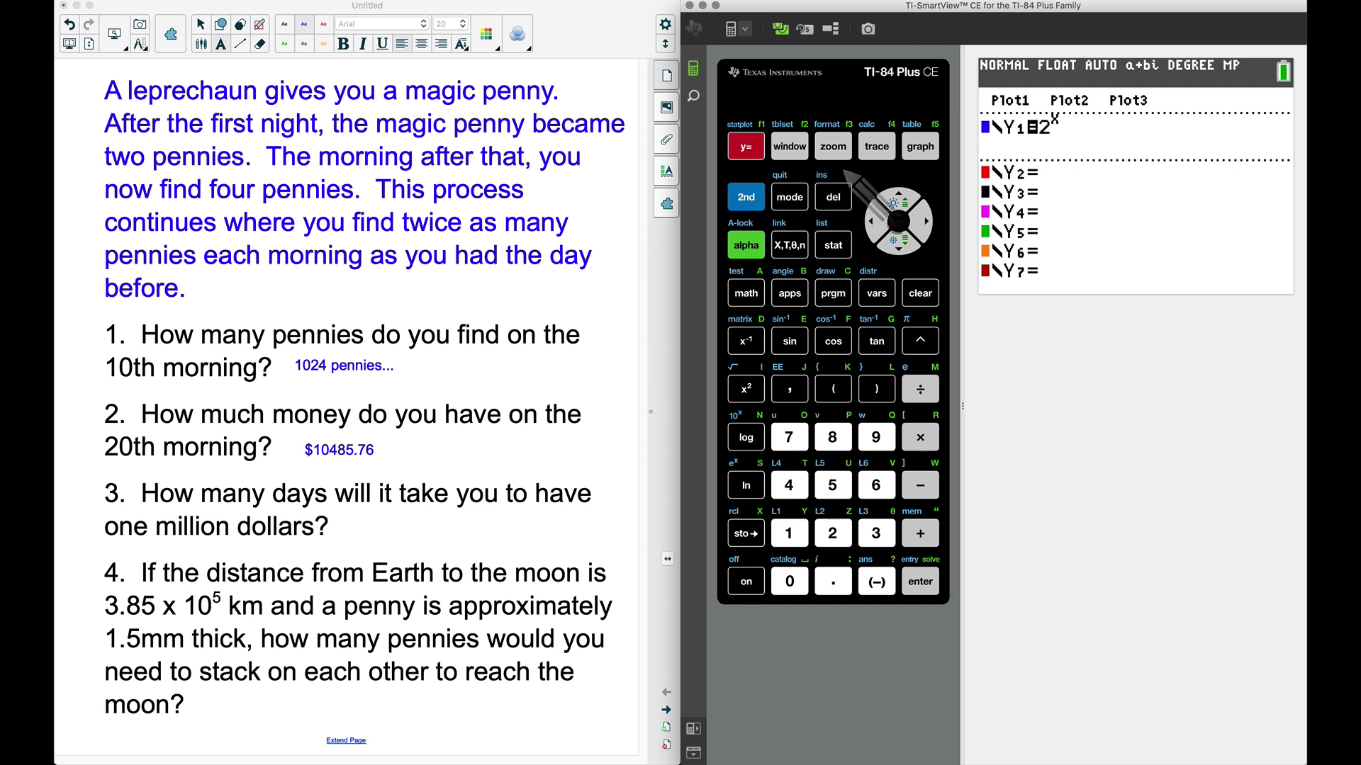
Step: Enter 100000000 as Y2 beneath Y1=2^X
click(899, 242)
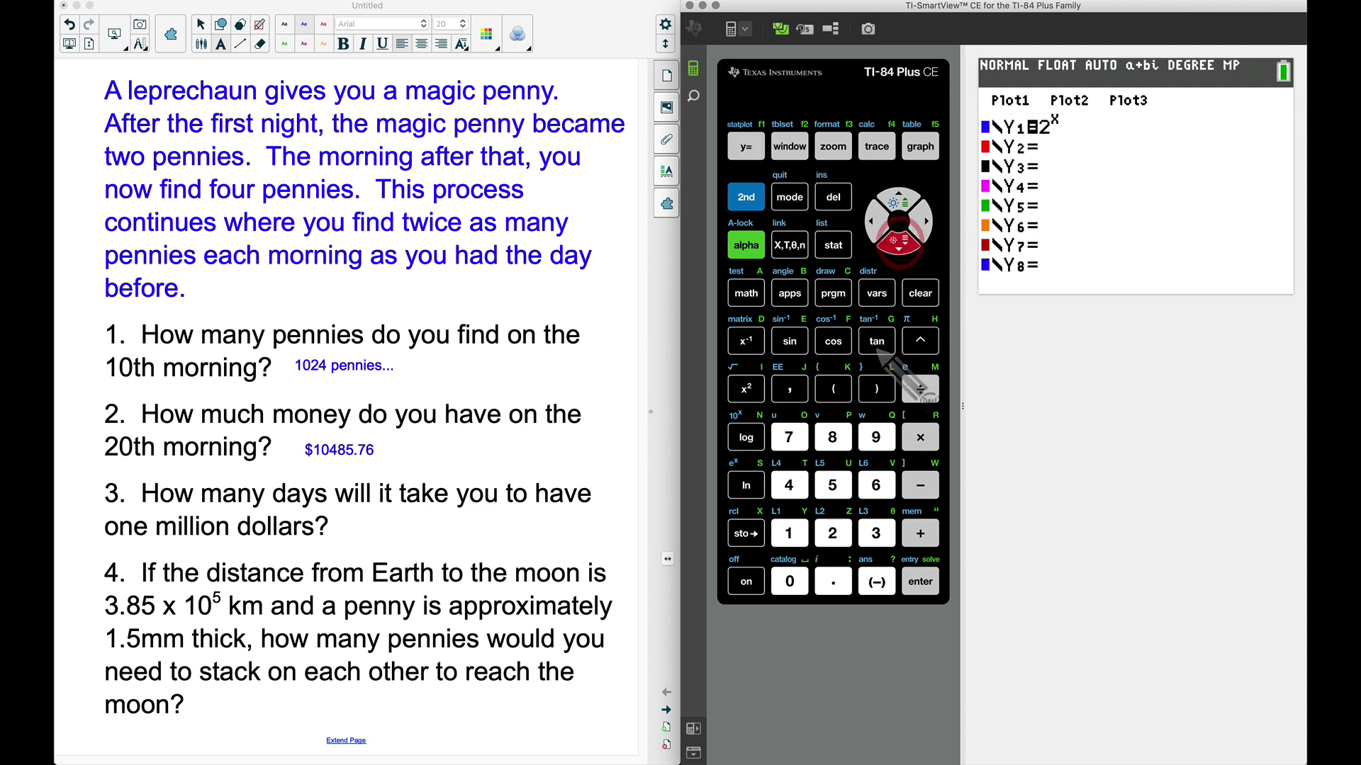
click(789, 533)
click(790, 581)
click(790, 581)
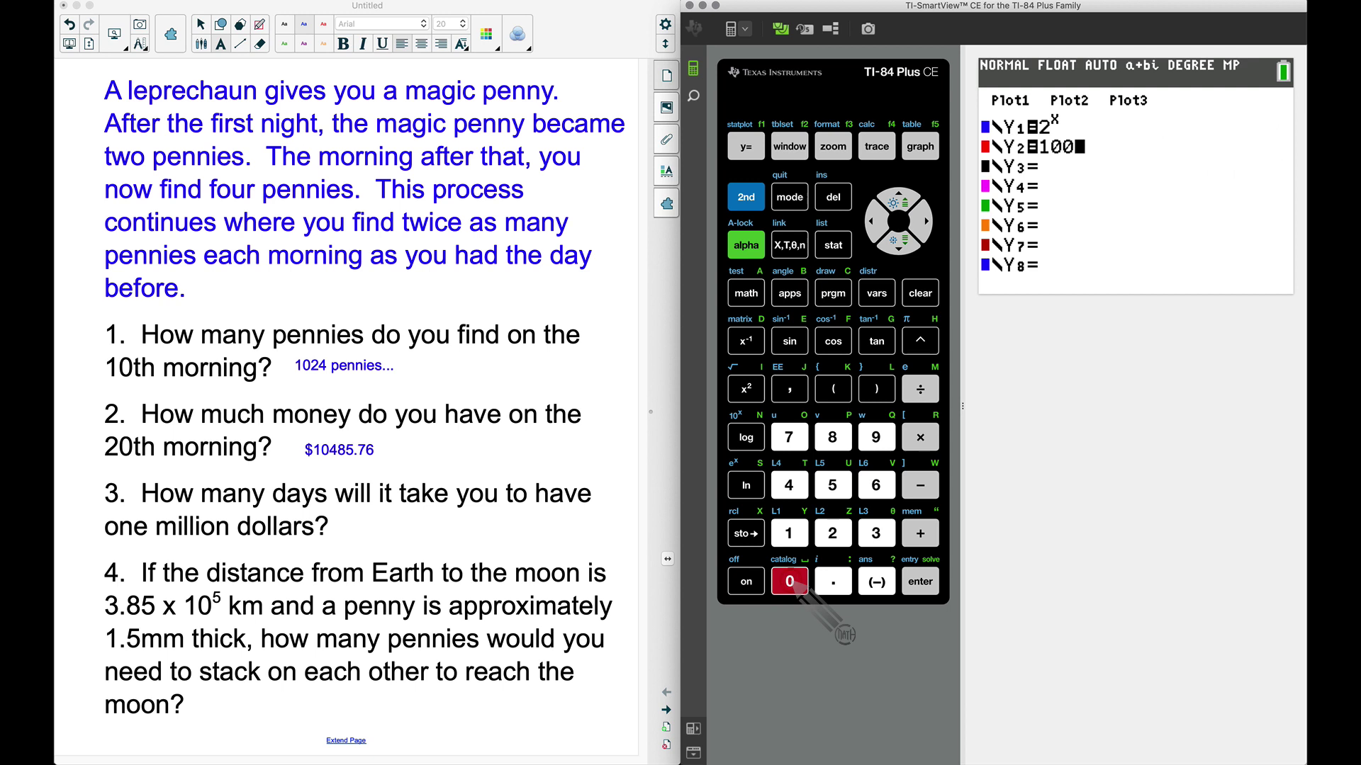
double_click(789, 581)
double_click(790, 581)
double_click(789, 581)
click(899, 242)
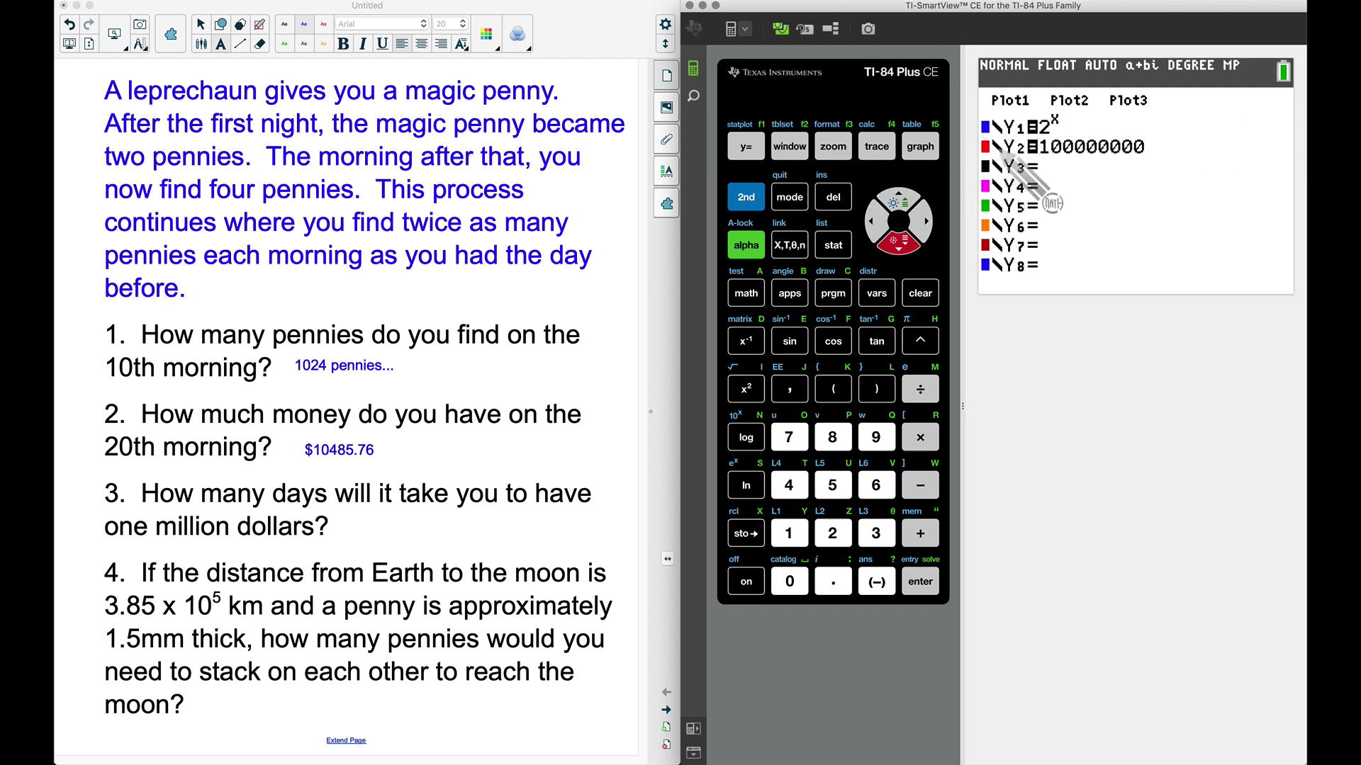
Step: Graph with ZStandard, then set Ymax to 150000000 and redraw the graph
click(835, 149)
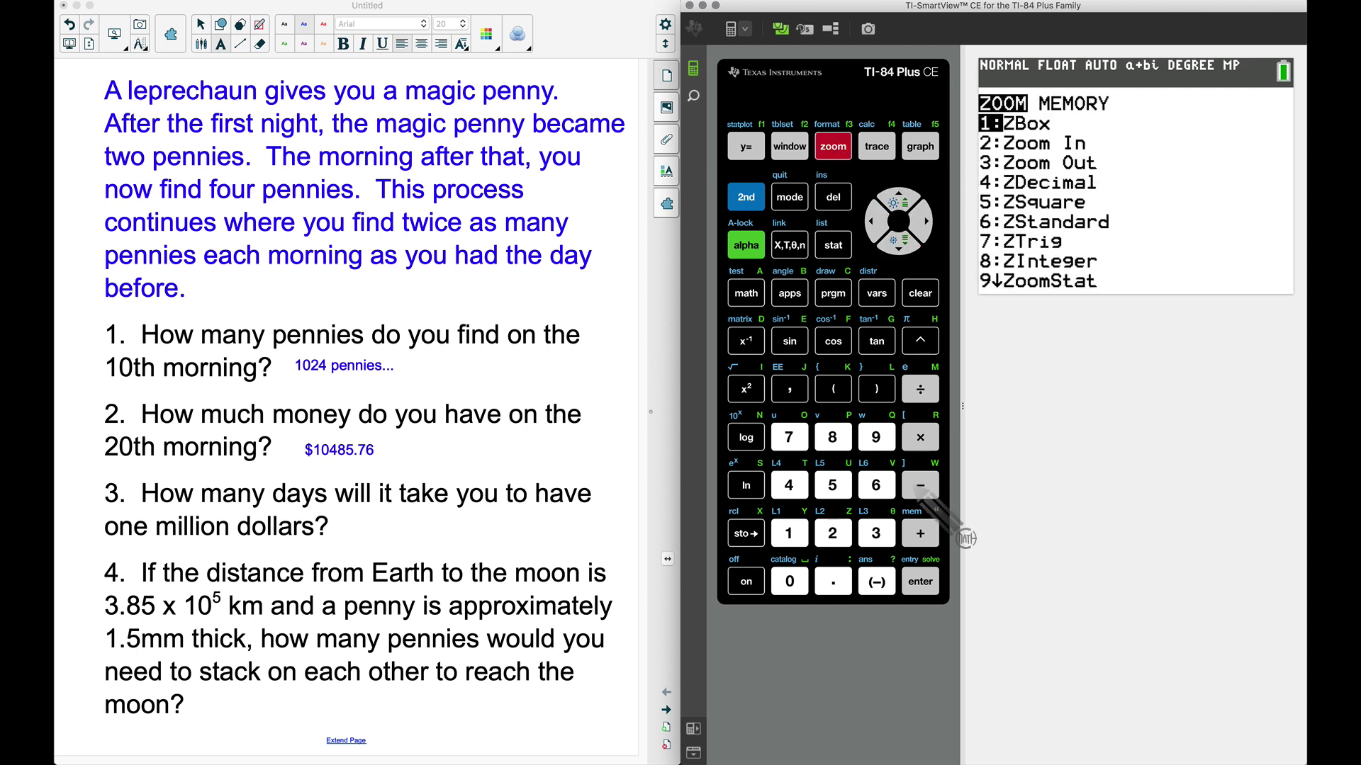
click(876, 486)
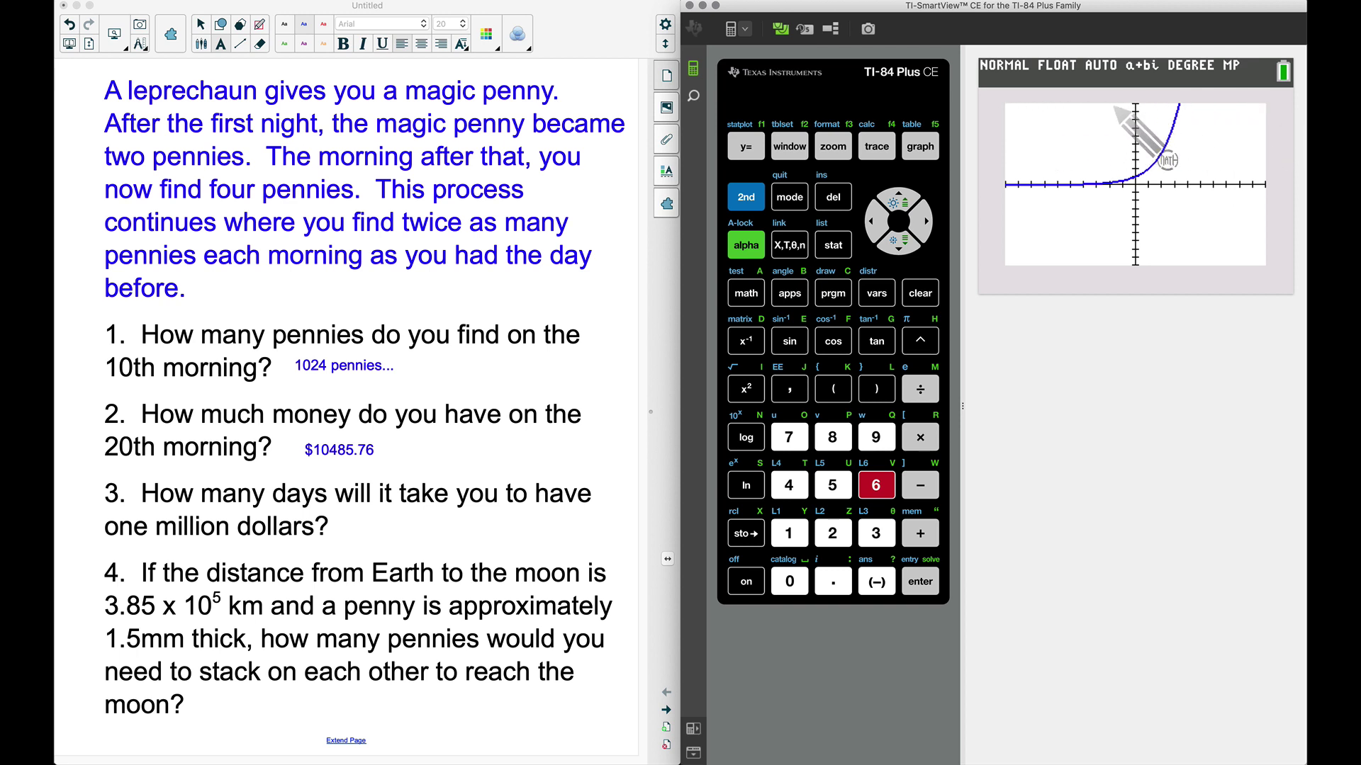
click(789, 149)
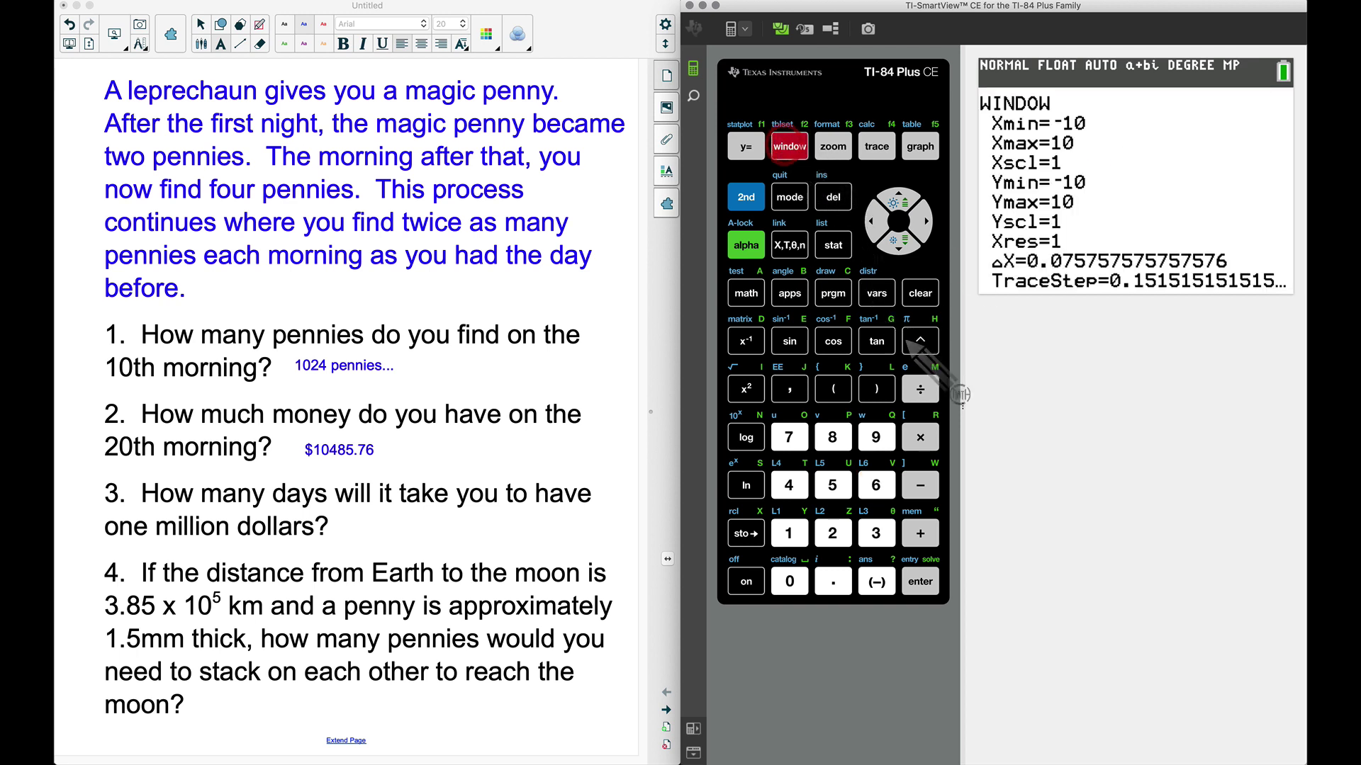
click(898, 243)
click(899, 248)
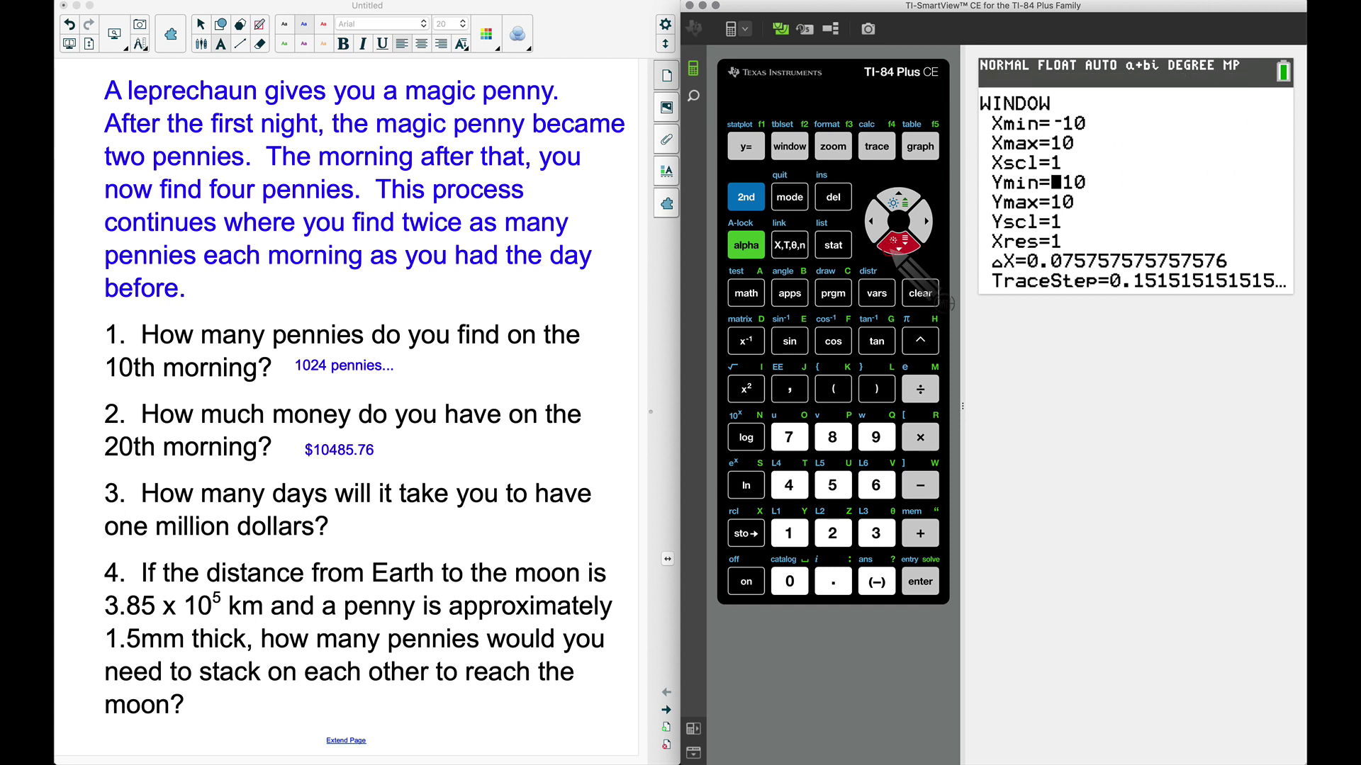
click(886, 254)
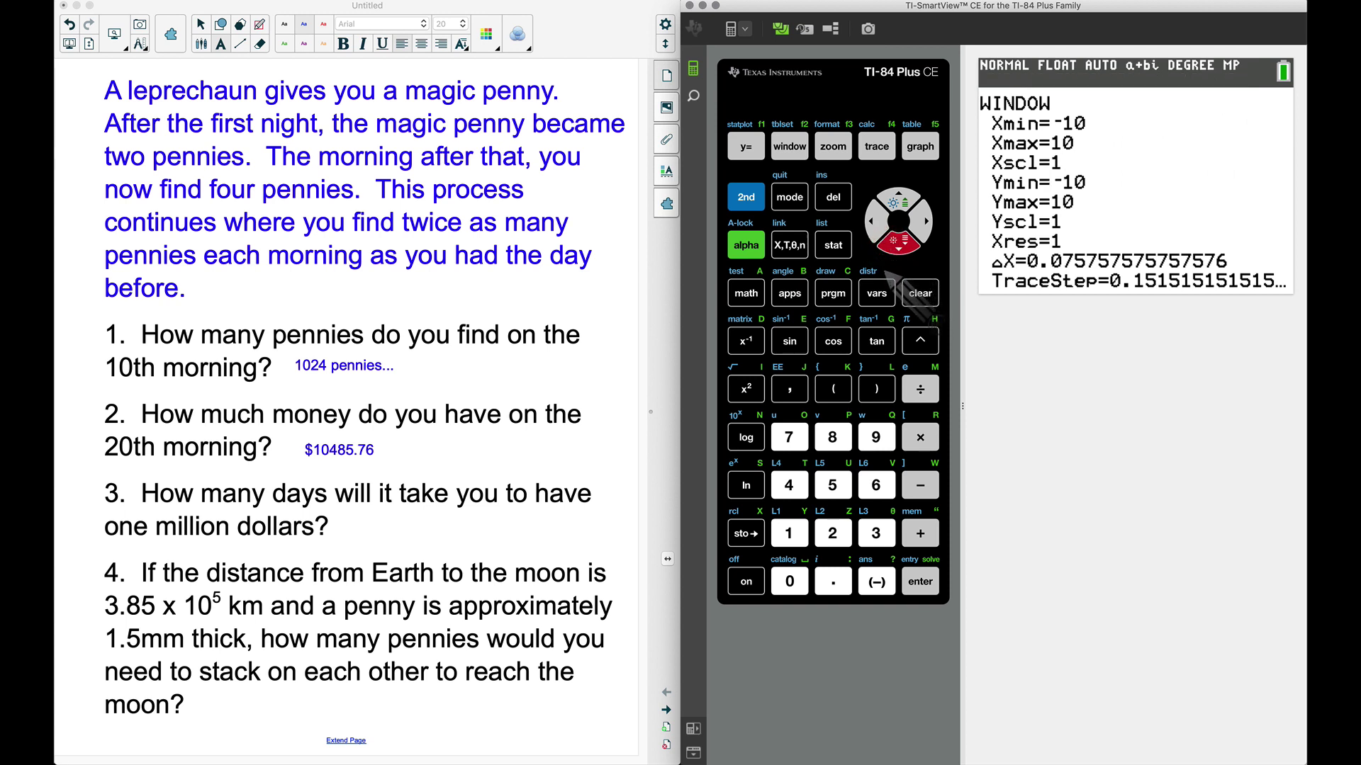
click(789, 533)
click(833, 485)
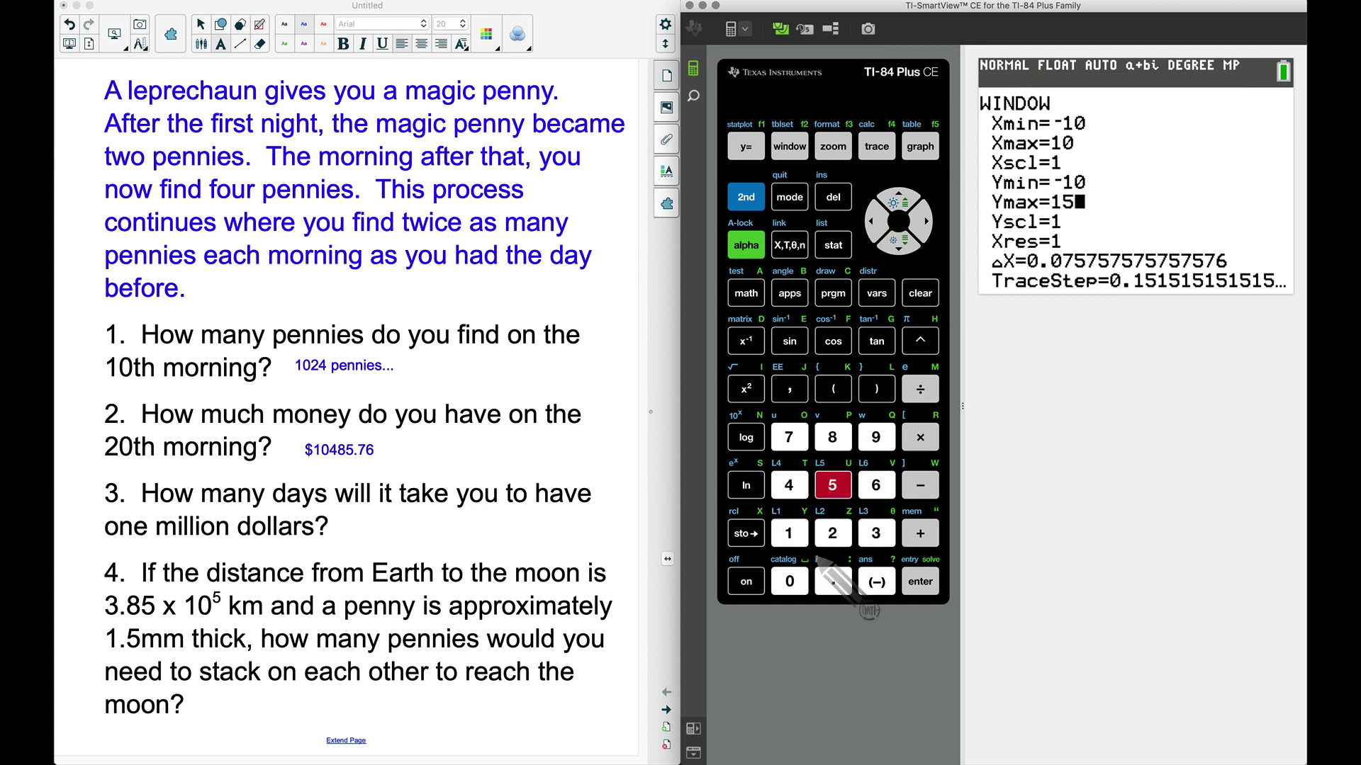
click(797, 585)
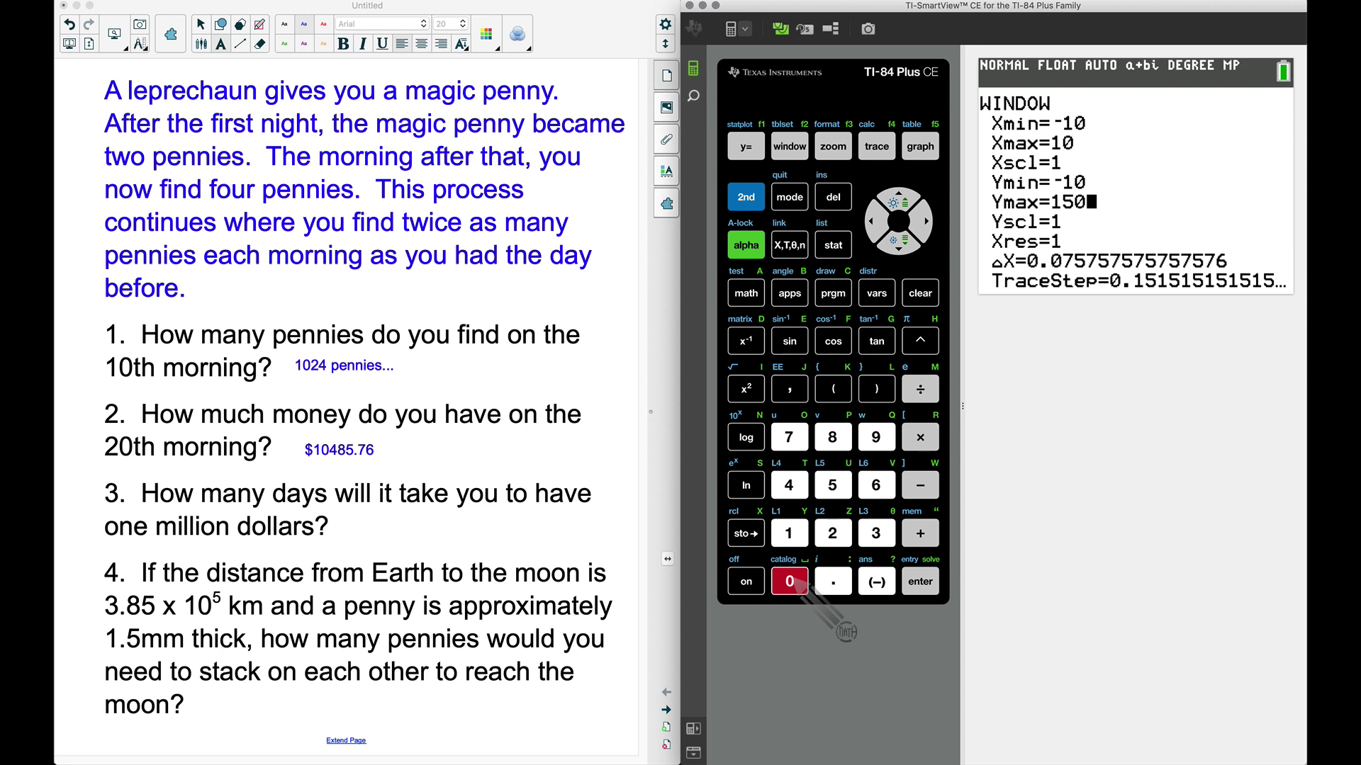
text(000000)
key(F5)
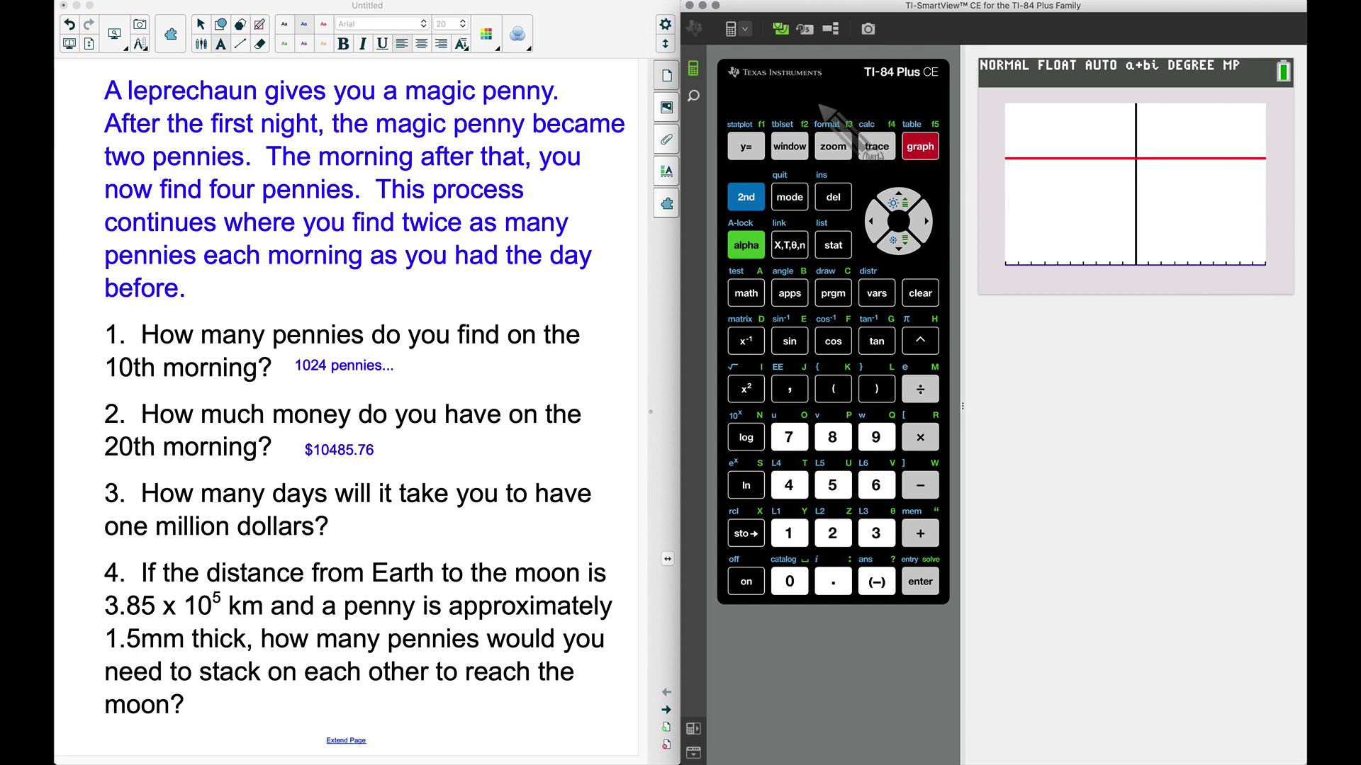
Step: Scroll the X, Y1, Y2 table down to X=28
click(746, 197)
click(920, 149)
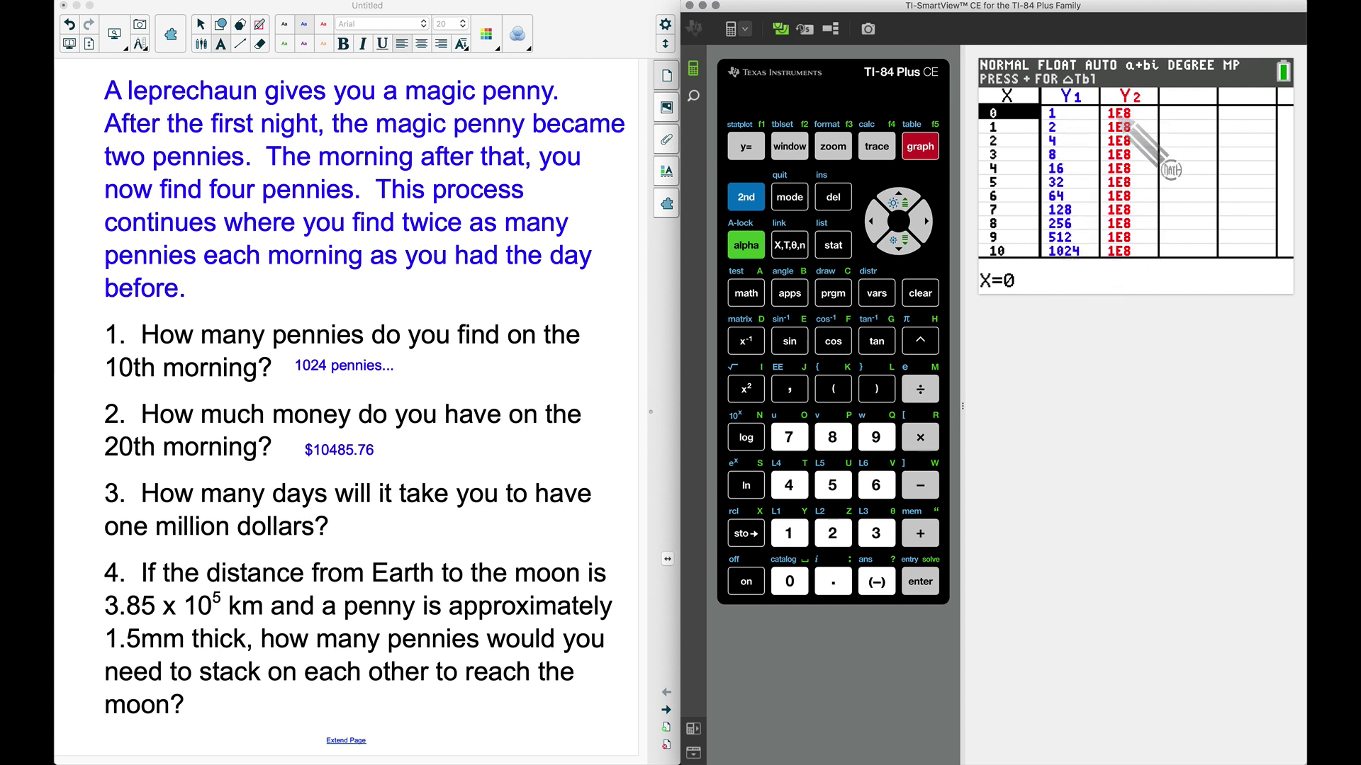
click(925, 223)
click(925, 223)
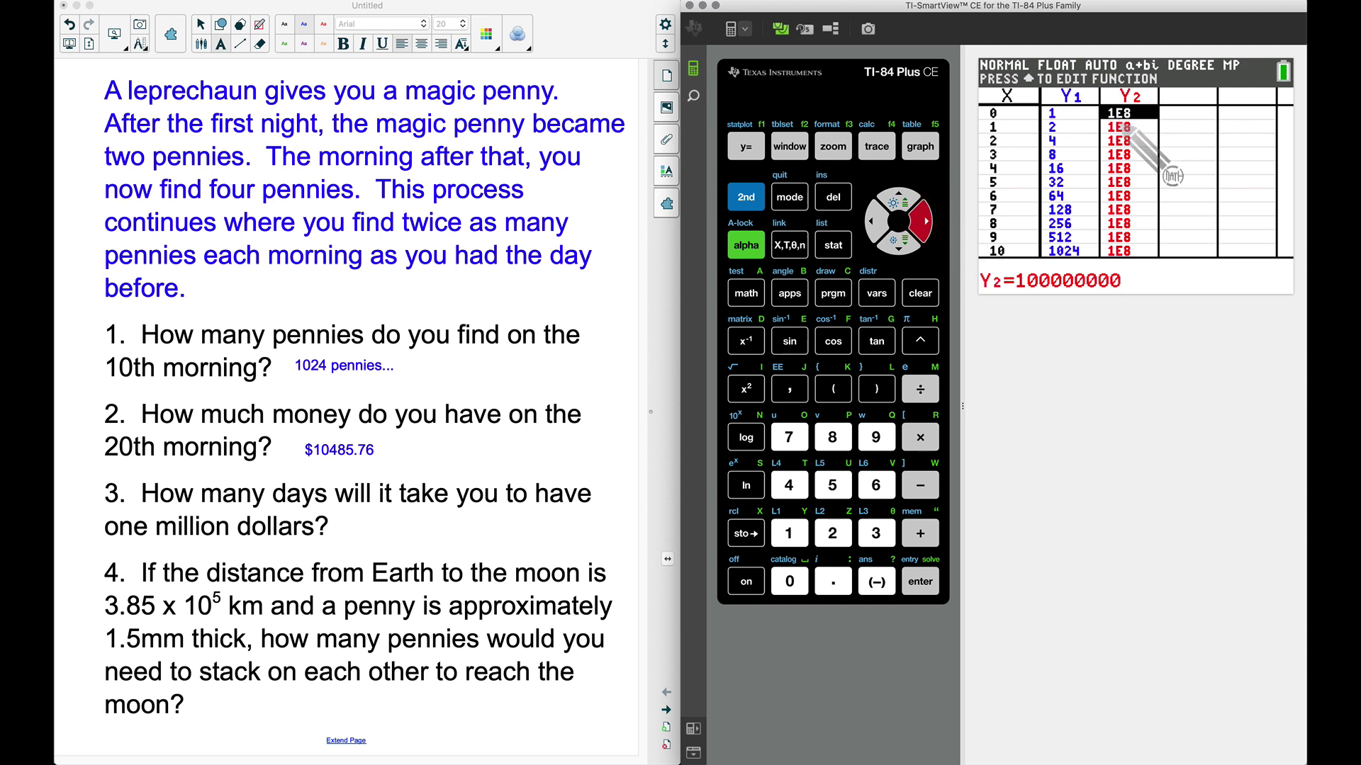
click(898, 244)
click(898, 245)
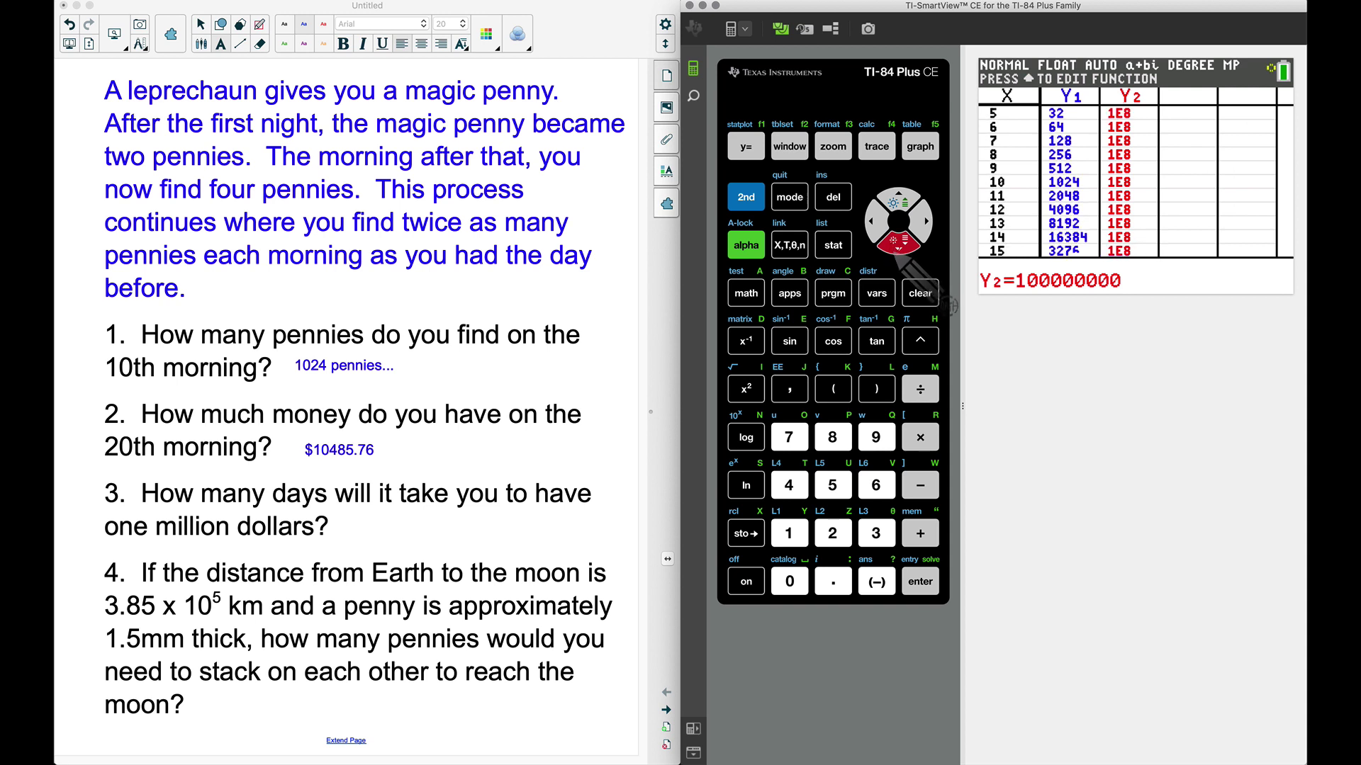
click(898, 245)
click(898, 244)
click(898, 245)
click(898, 244)
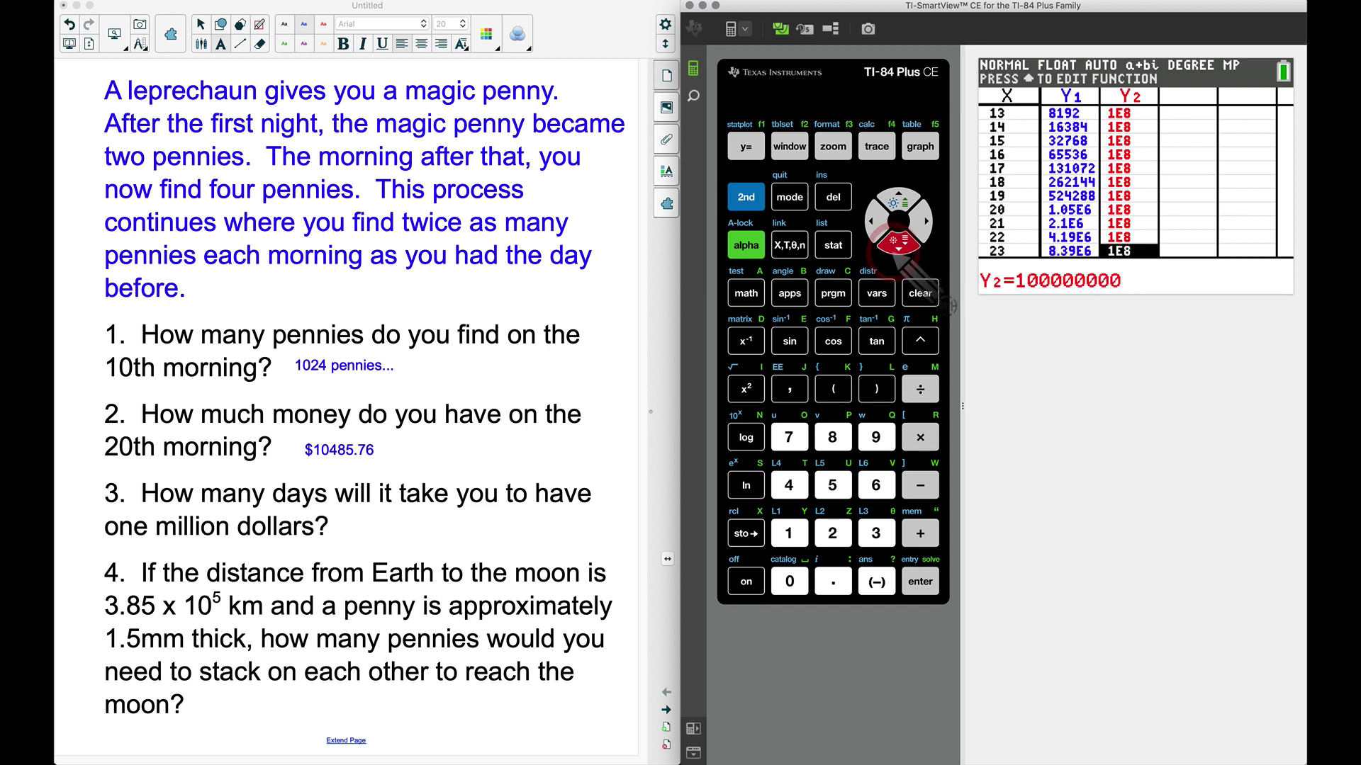
click(898, 244)
click(898, 245)
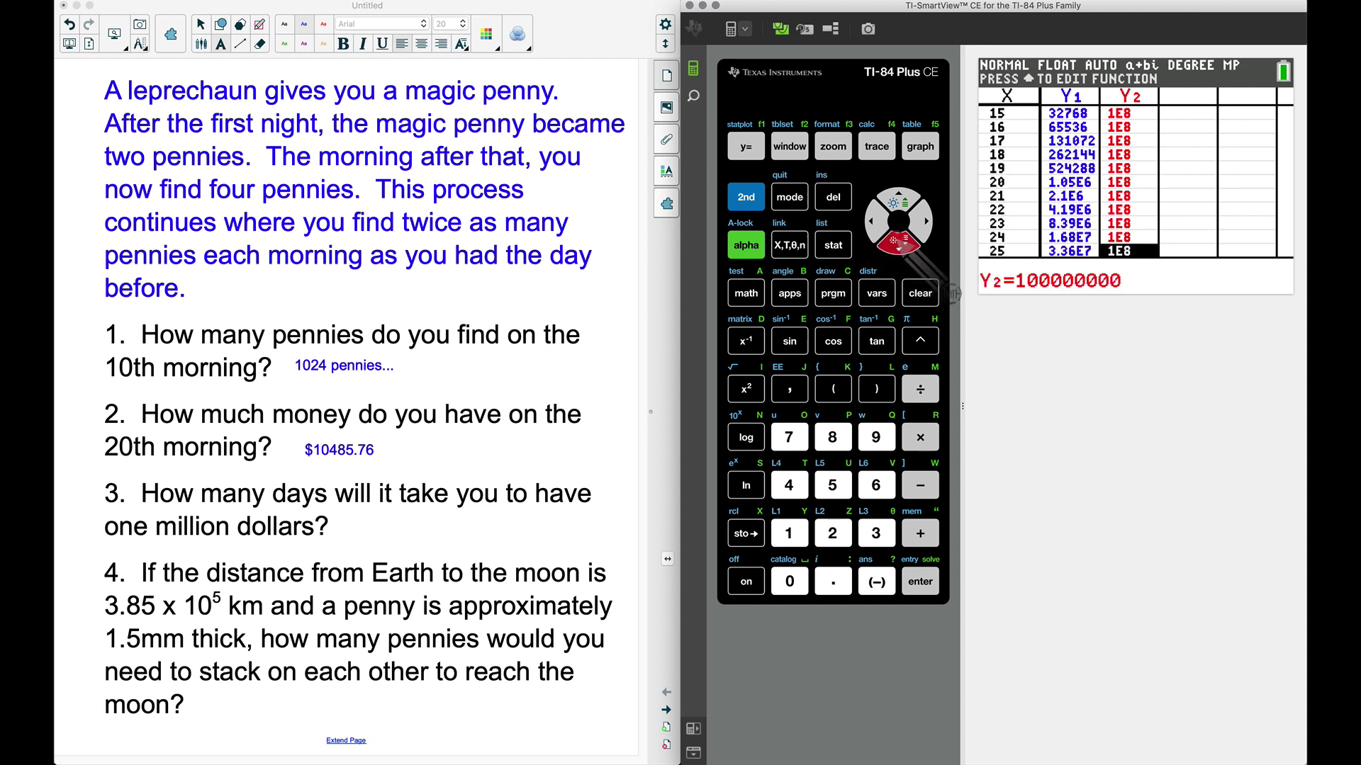
click(898, 244)
click(898, 244)
click(898, 244)
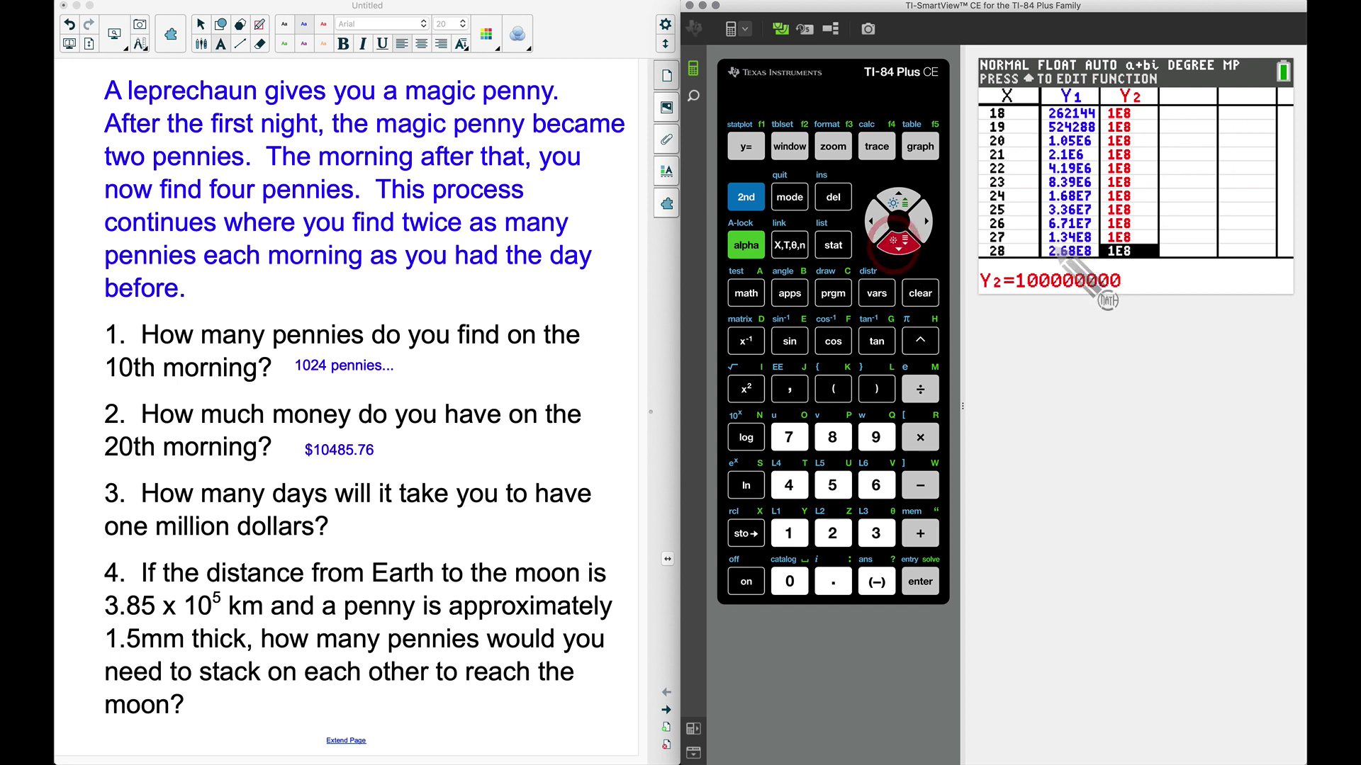
Step: Compare Y1 and Y2 at X=27, where 2^X first exceeds 100000000, then open Window
key(Left)
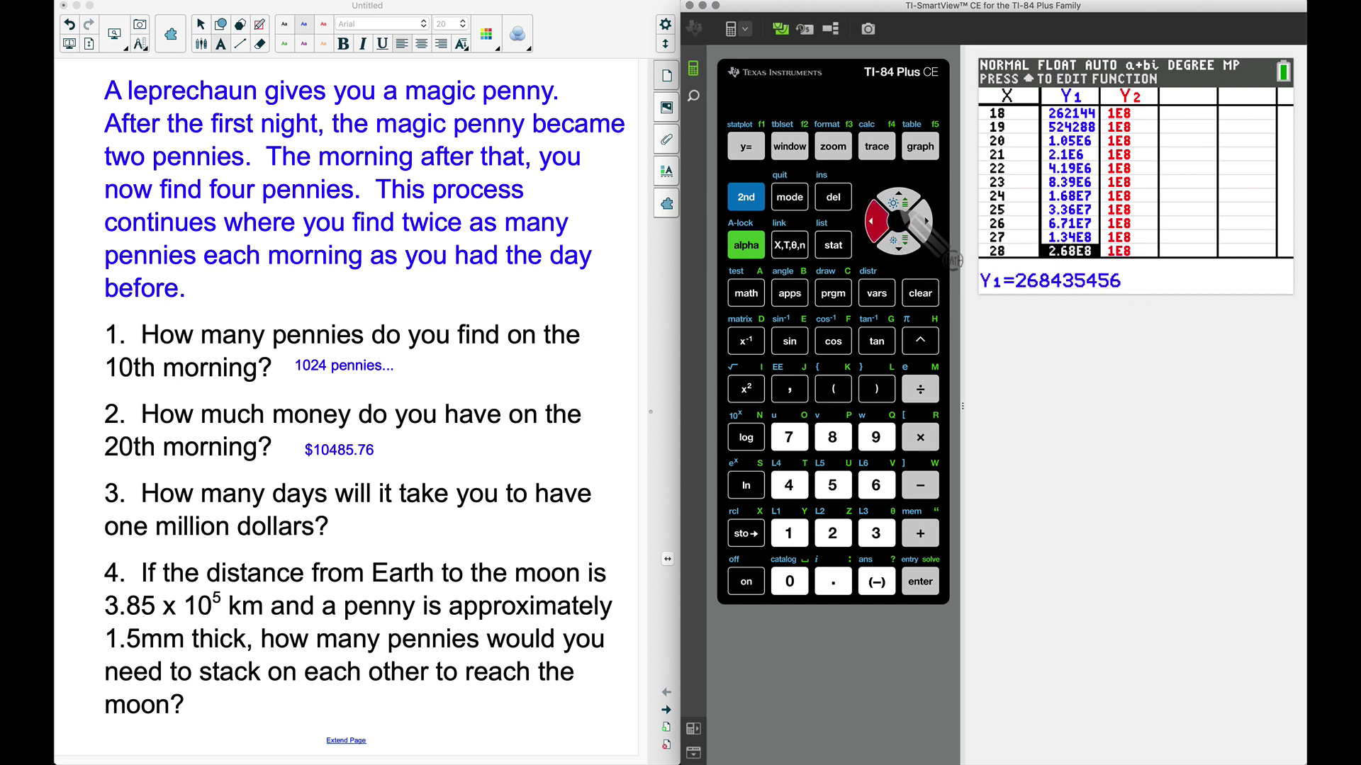
key(Up)
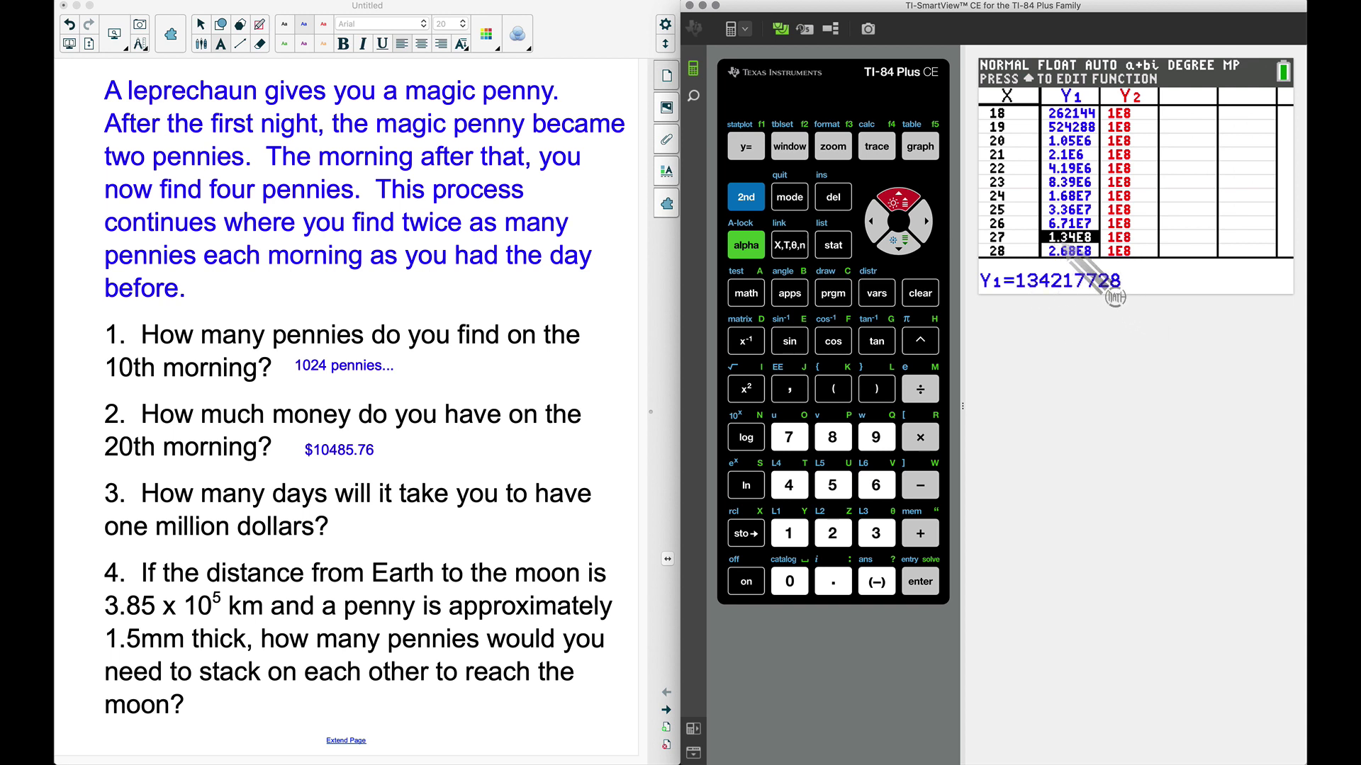
click(925, 222)
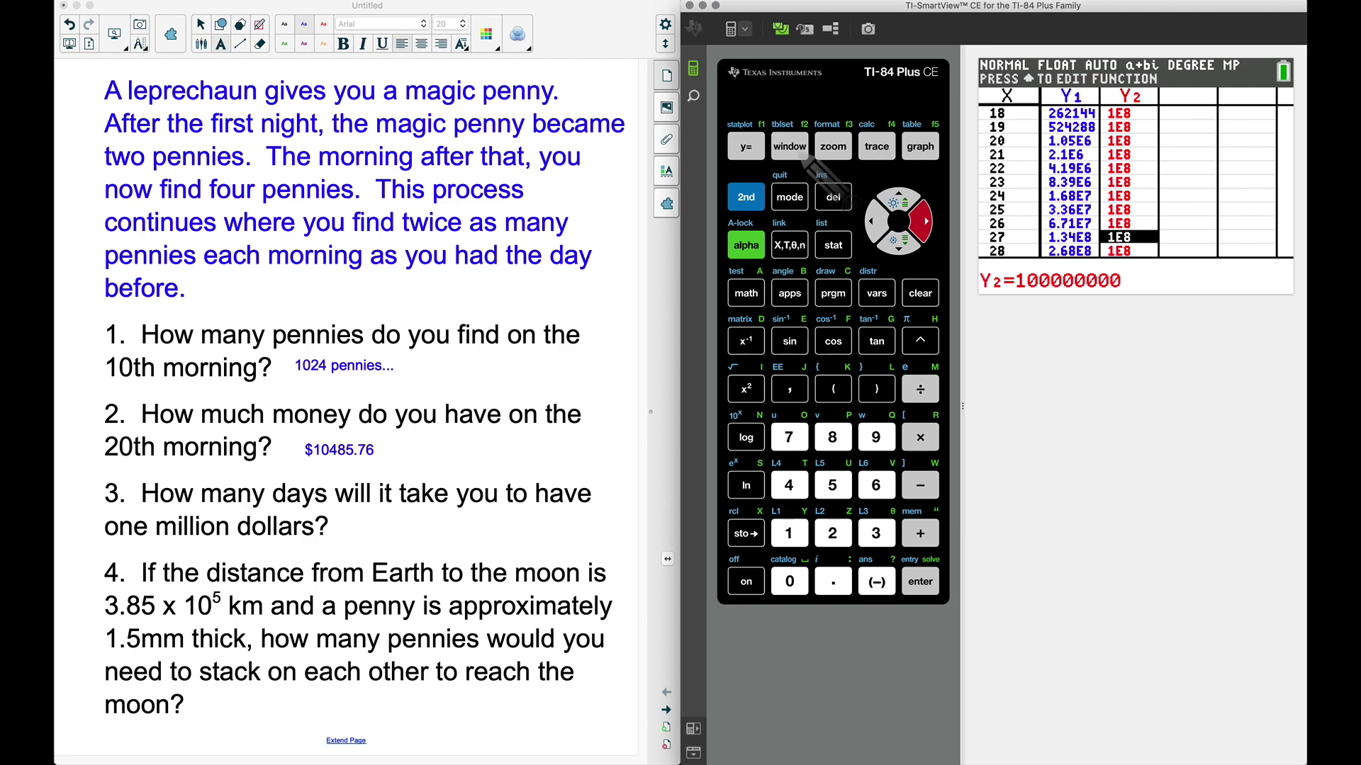
click(789, 146)
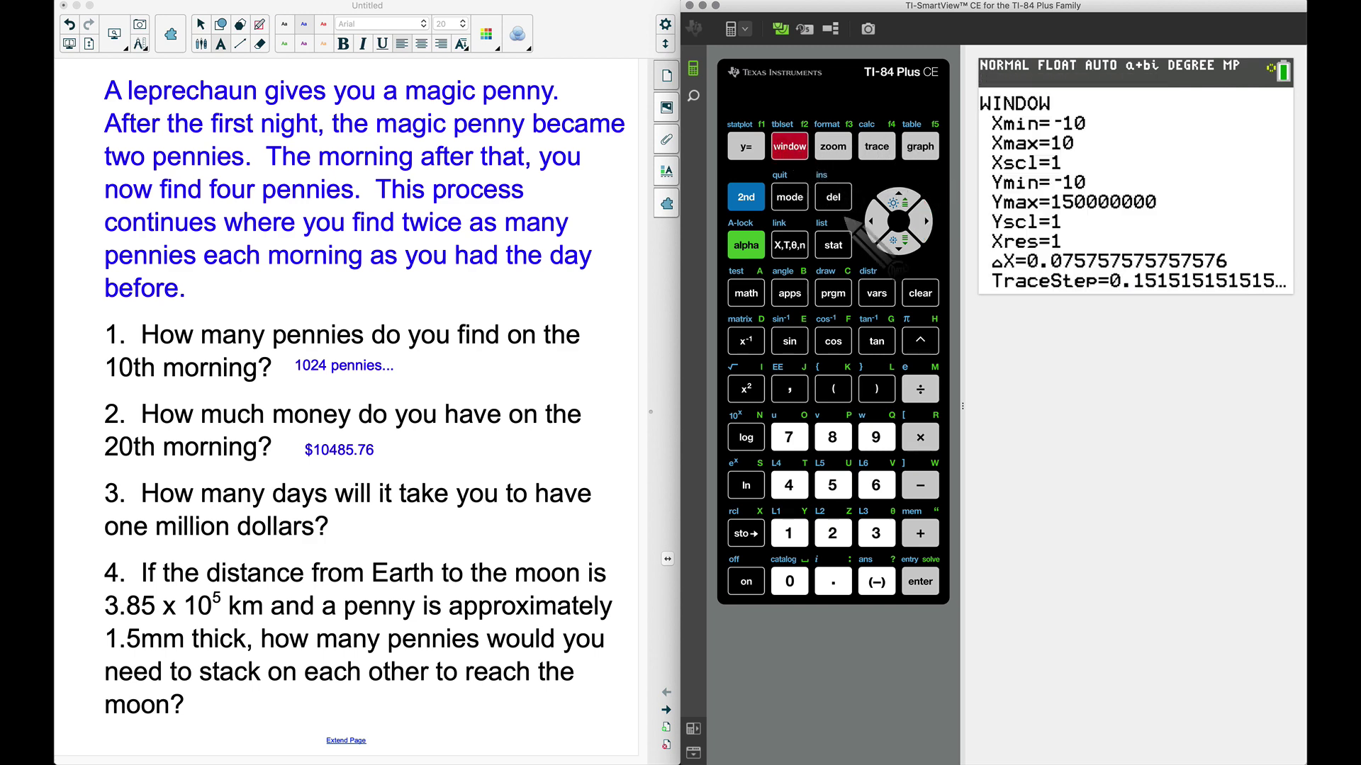
Step: Change Xmax to 30 and redraw 2^X crossing the 100000000 target line
click(899, 245)
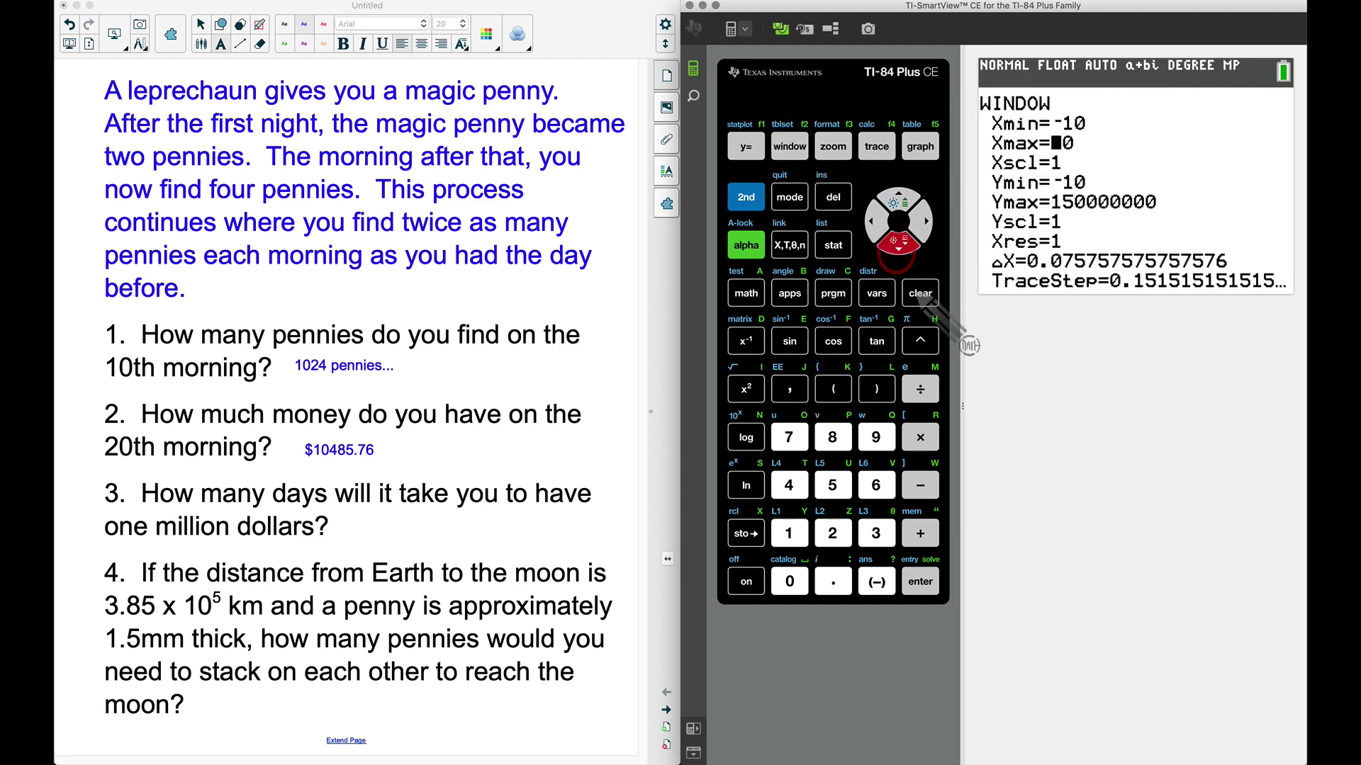
click(876, 533)
click(789, 581)
click(921, 148)
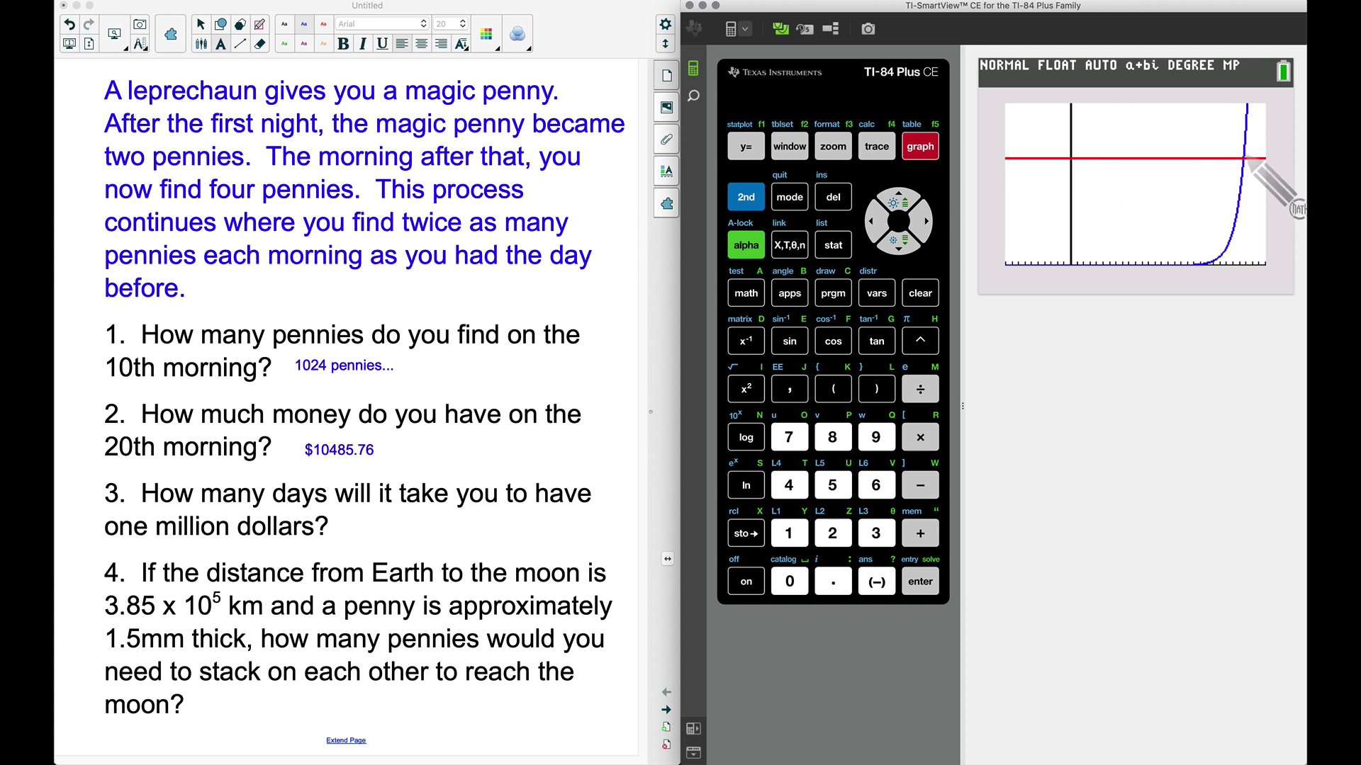
Step: Start the intersect calculation and move the trace point near the curves' crossing
click(746, 199)
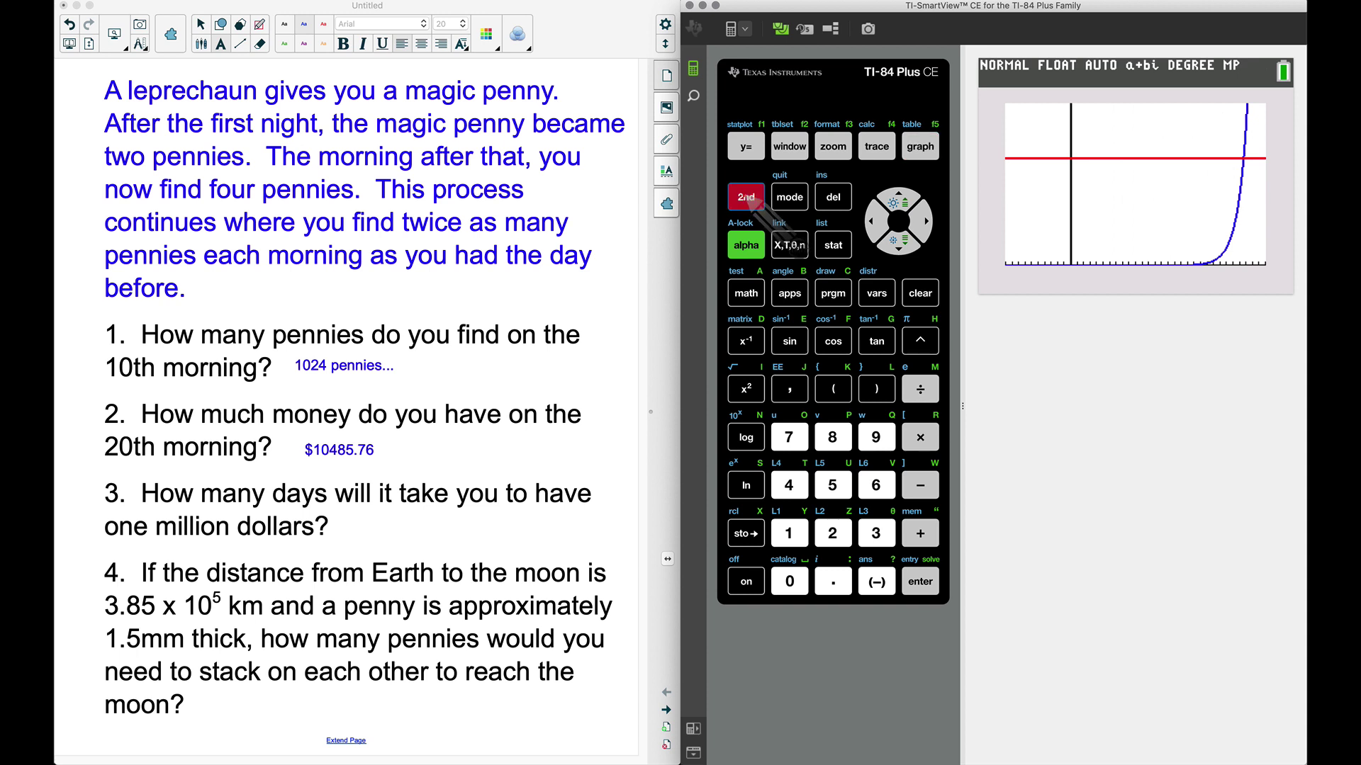
click(877, 147)
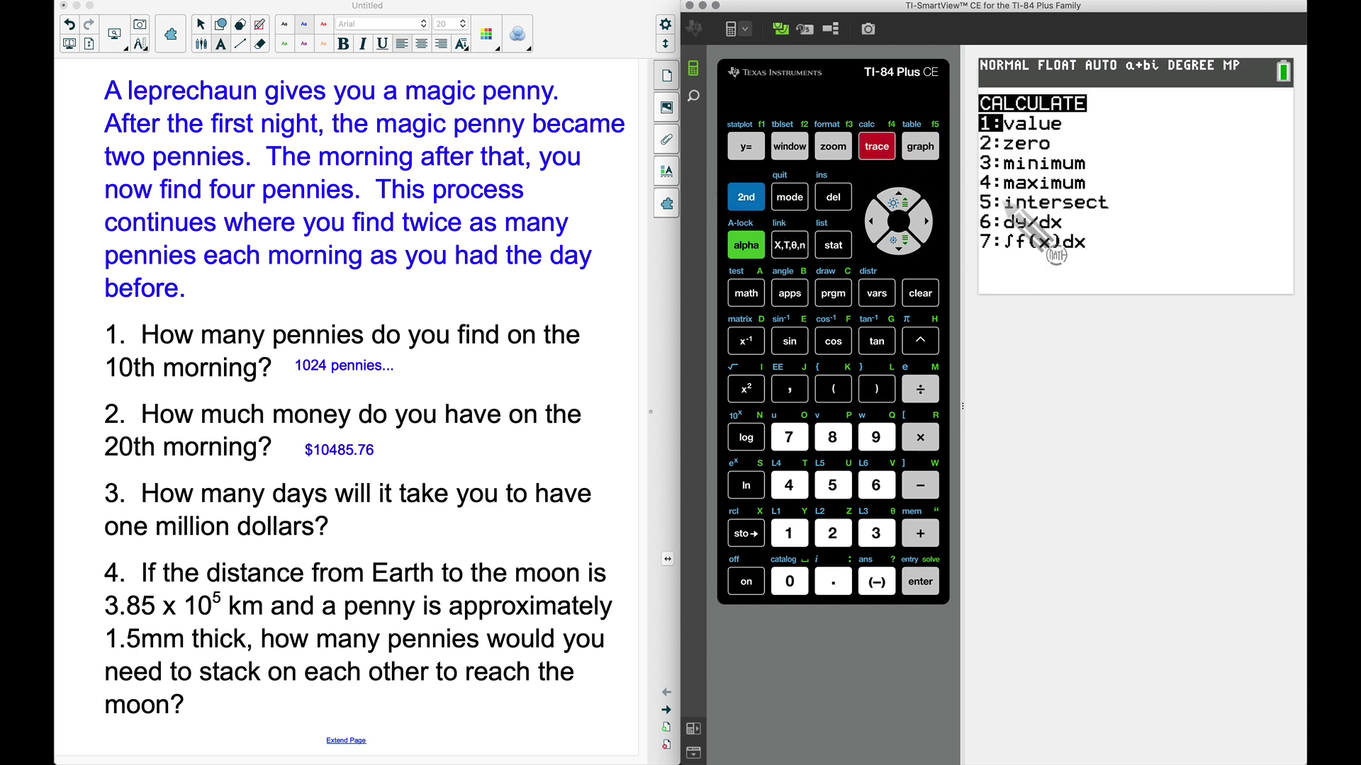
click(833, 486)
click(924, 223)
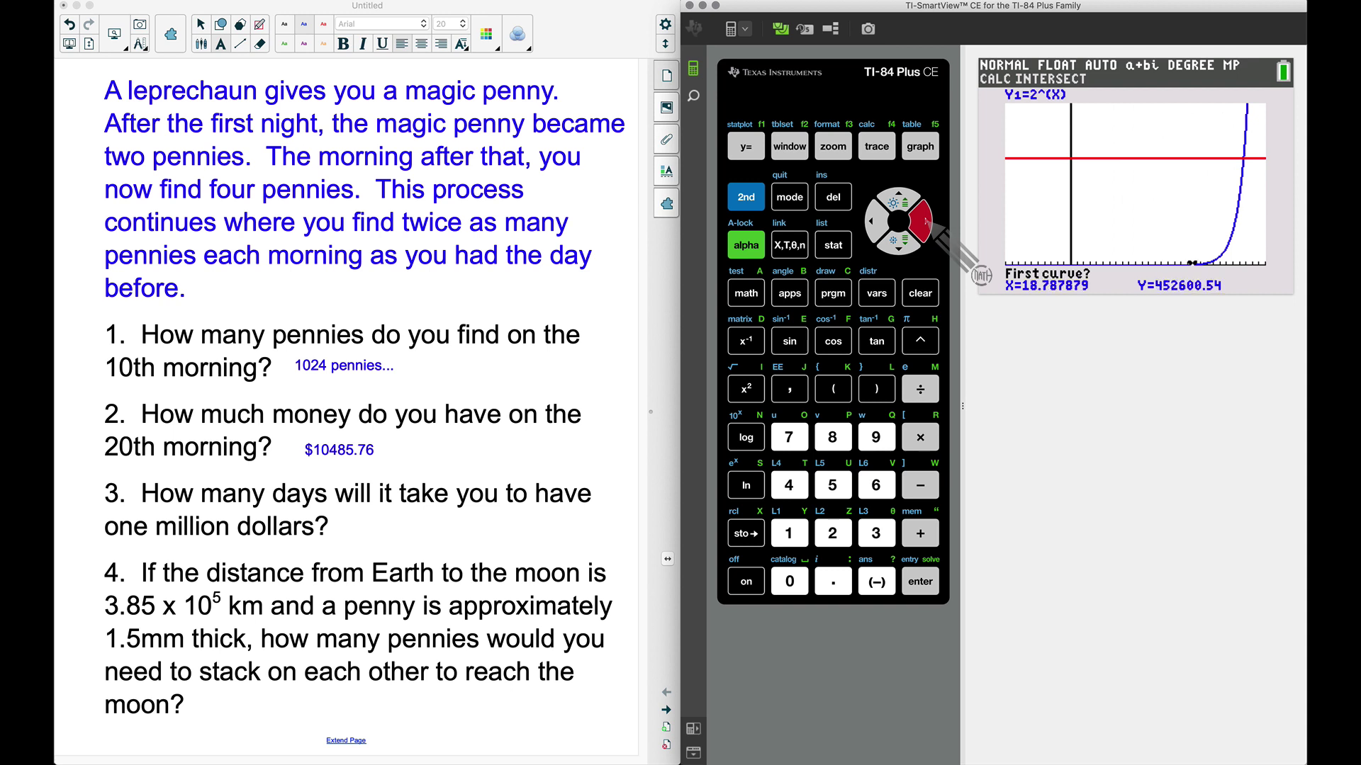
drag(927, 222, 927, 223)
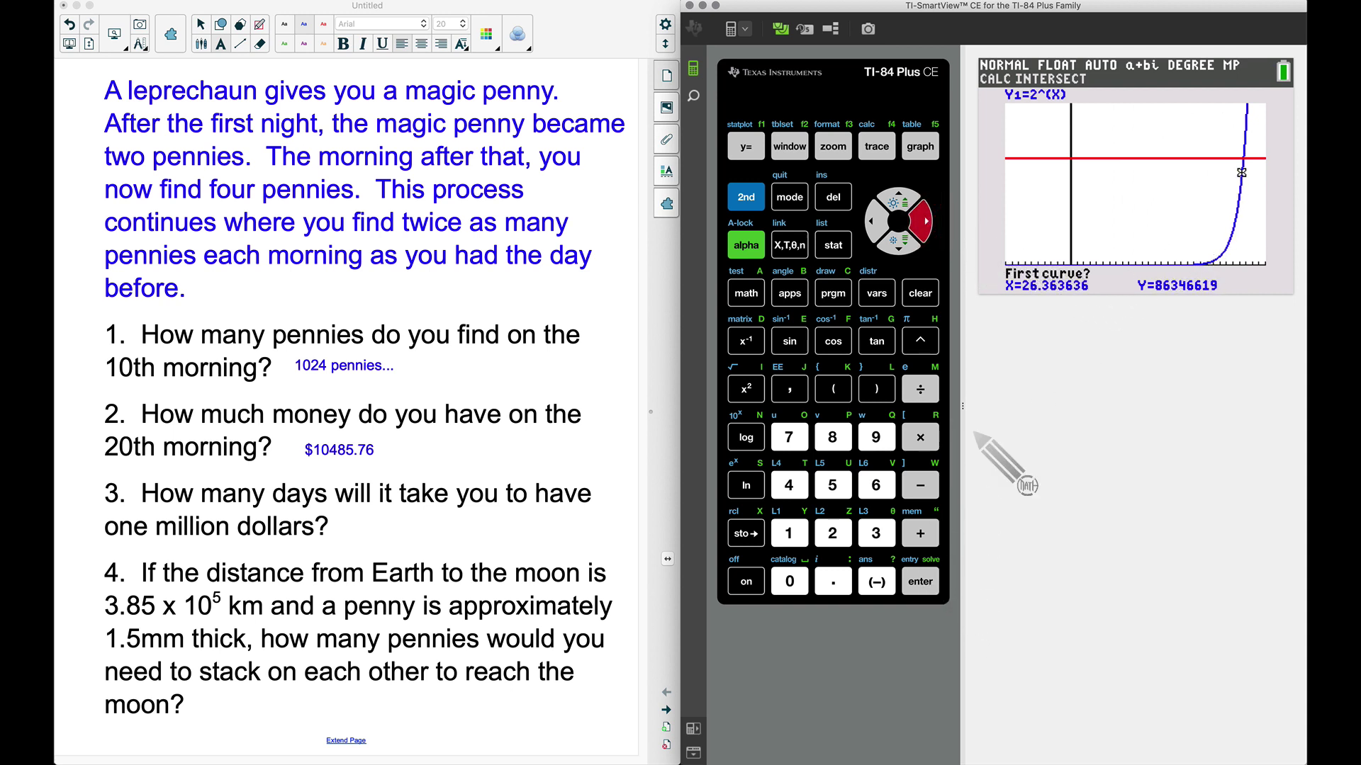
Step: Confirm both curves and the guess to get X=26.575425, then start typing 'Approxima' beside question 3
click(932, 587)
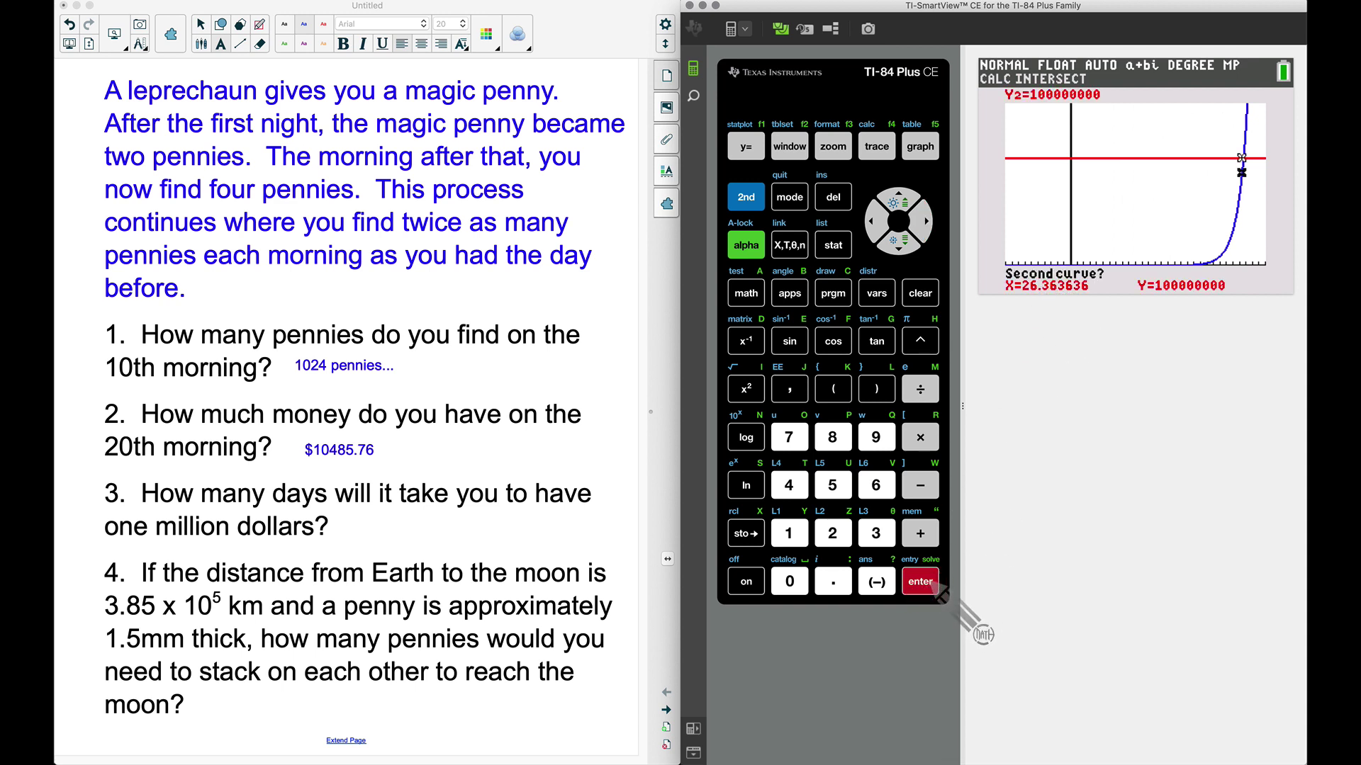
click(934, 589)
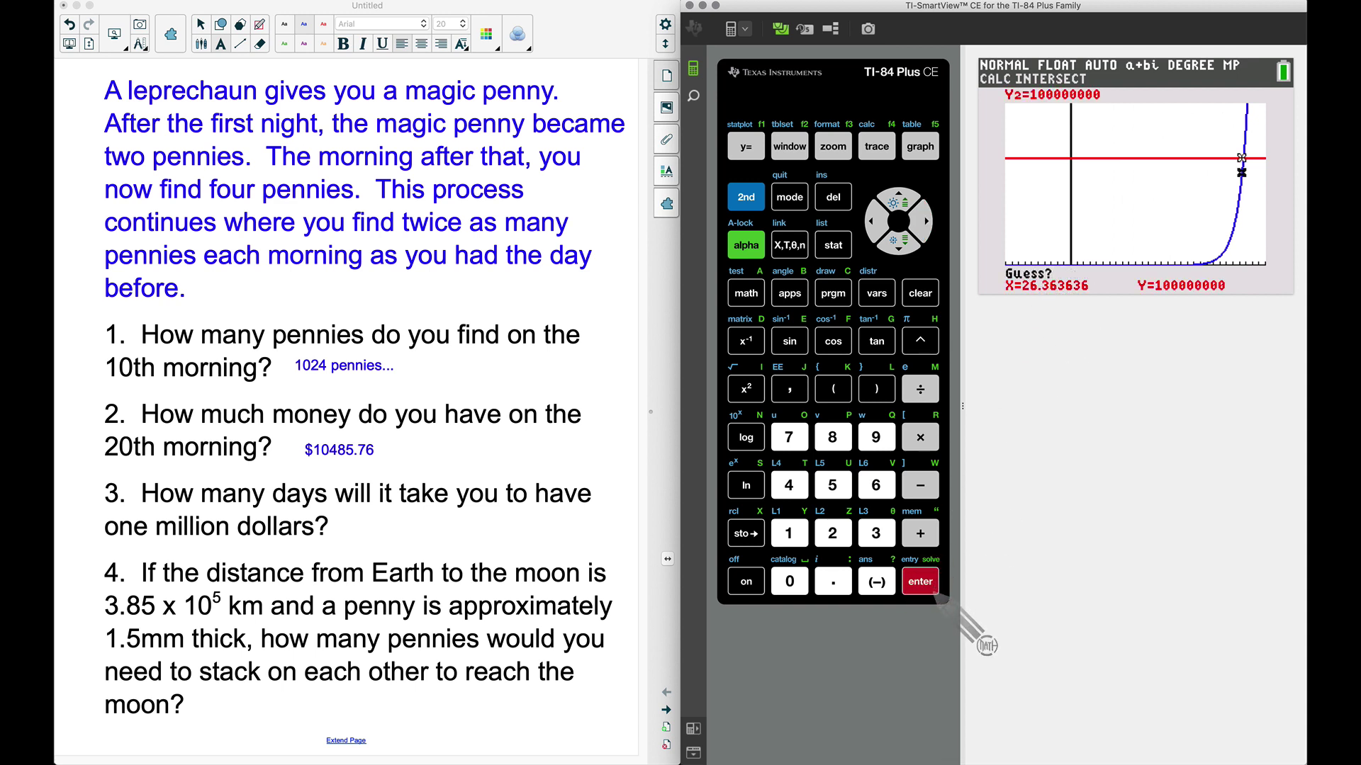
click(934, 589)
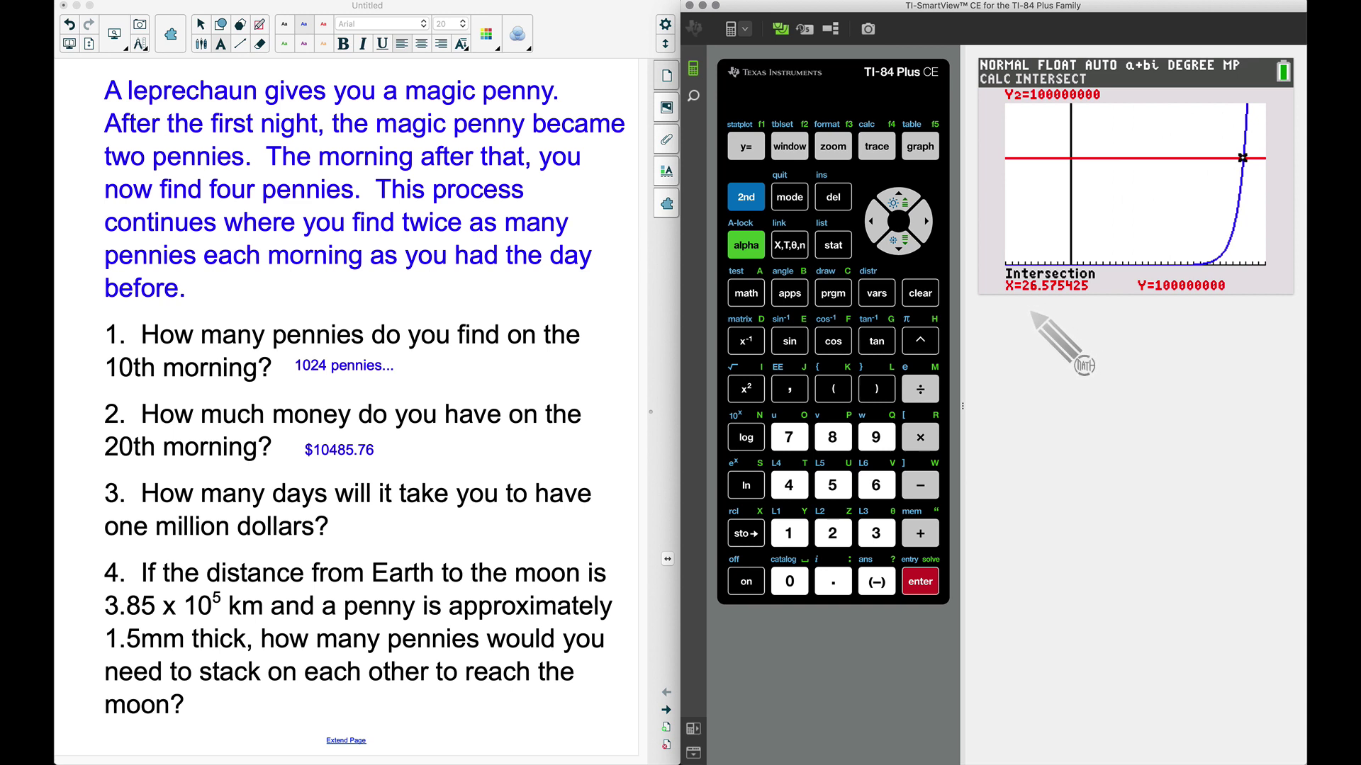
click(358, 520)
text(Approximately 27 days....)
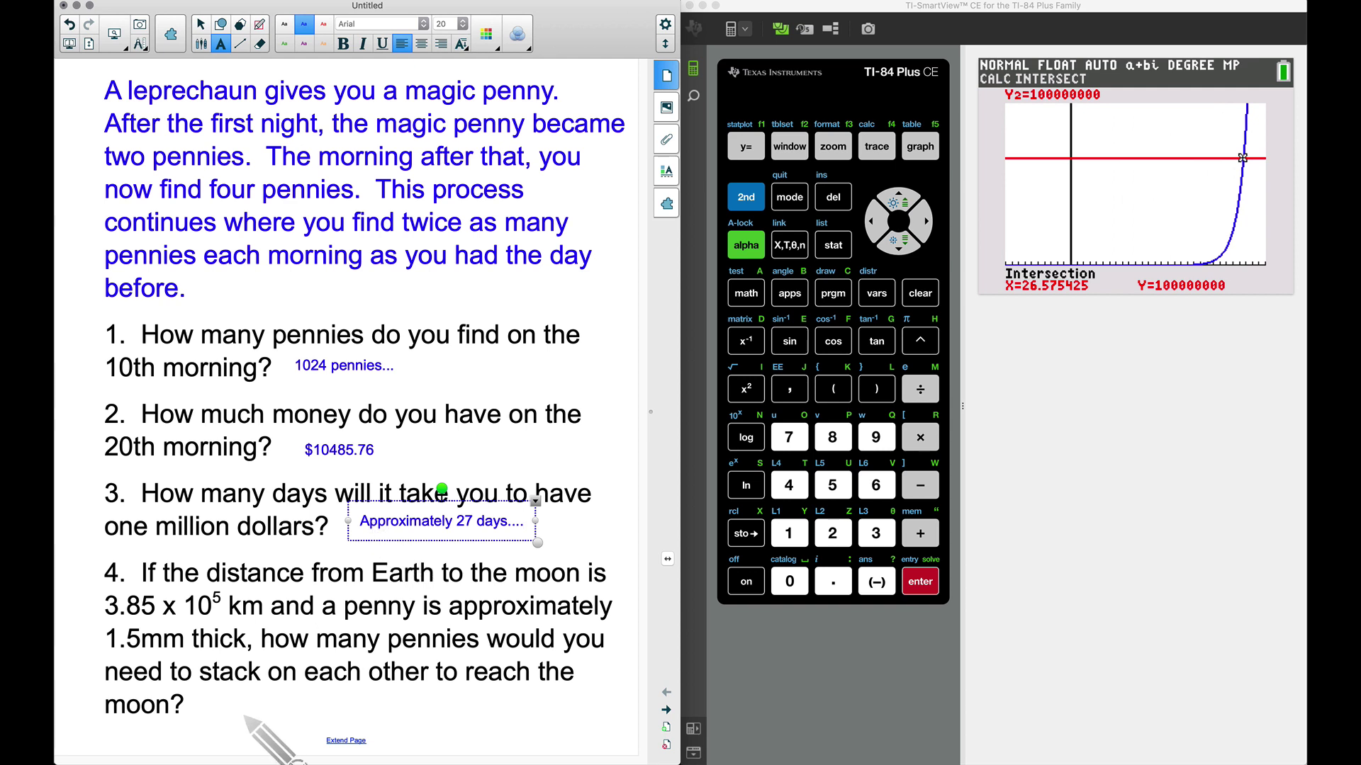
Step: Finish the 'Approximately 27 days' answer and place the cursor after question 4
click(243, 717)
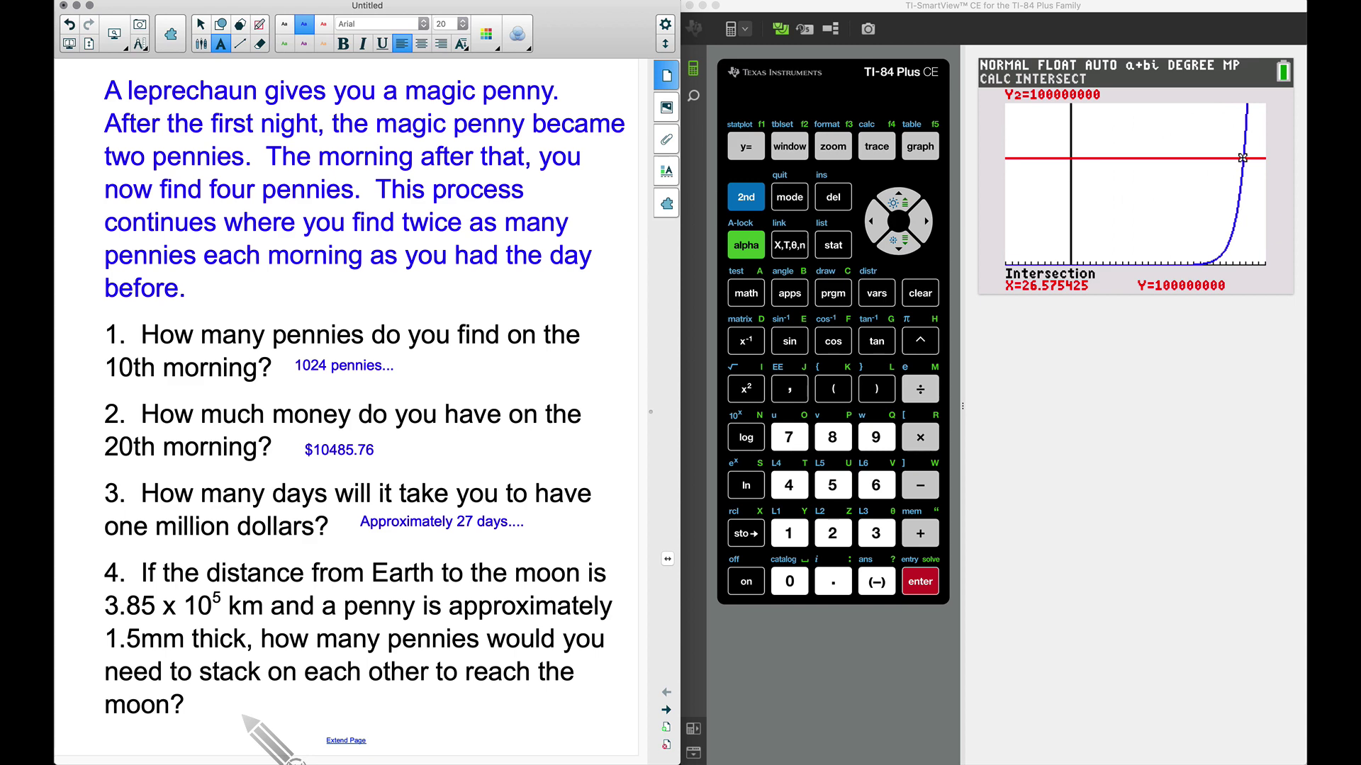
click(244, 717)
Step: Add 'How many days will it take you to have this many pennies' after question 4
text(How many days will it take you to have this many pennies?)
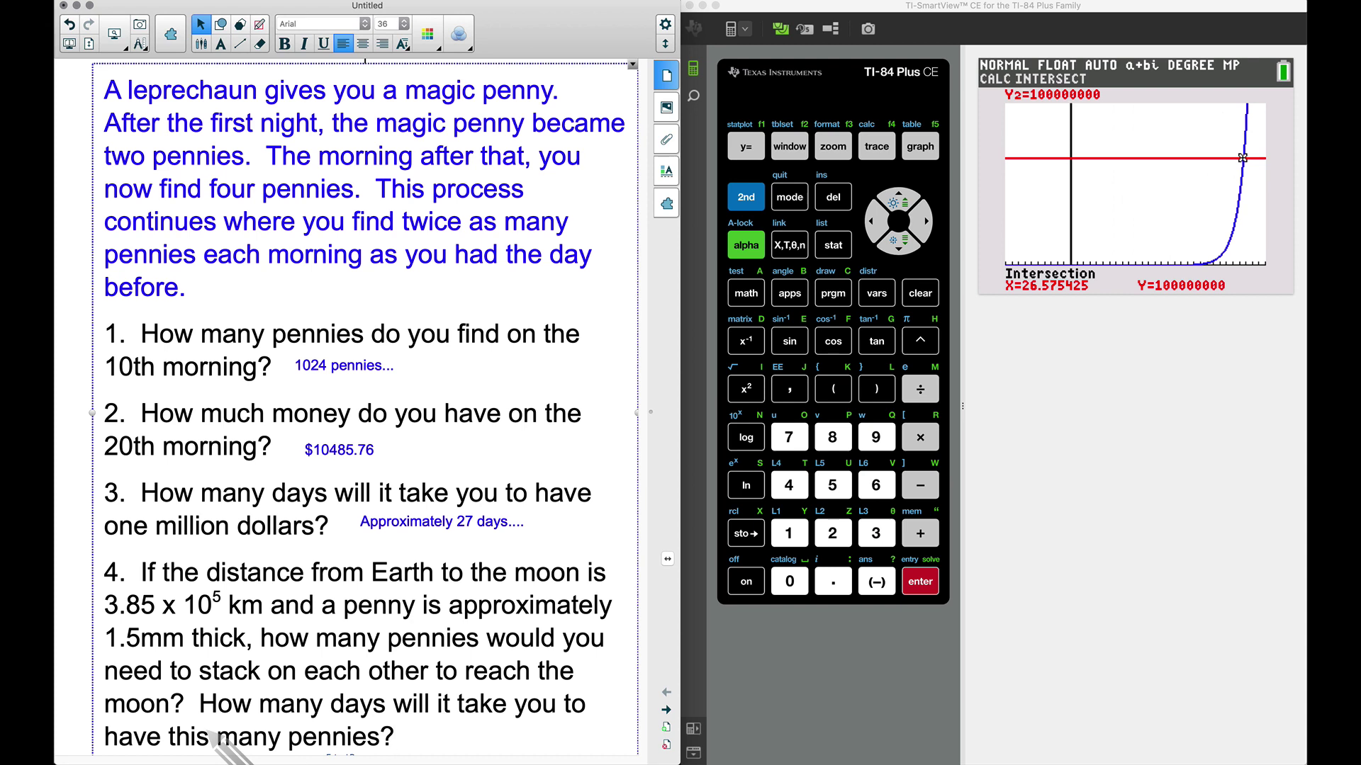
drag(200, 704, 455, 747)
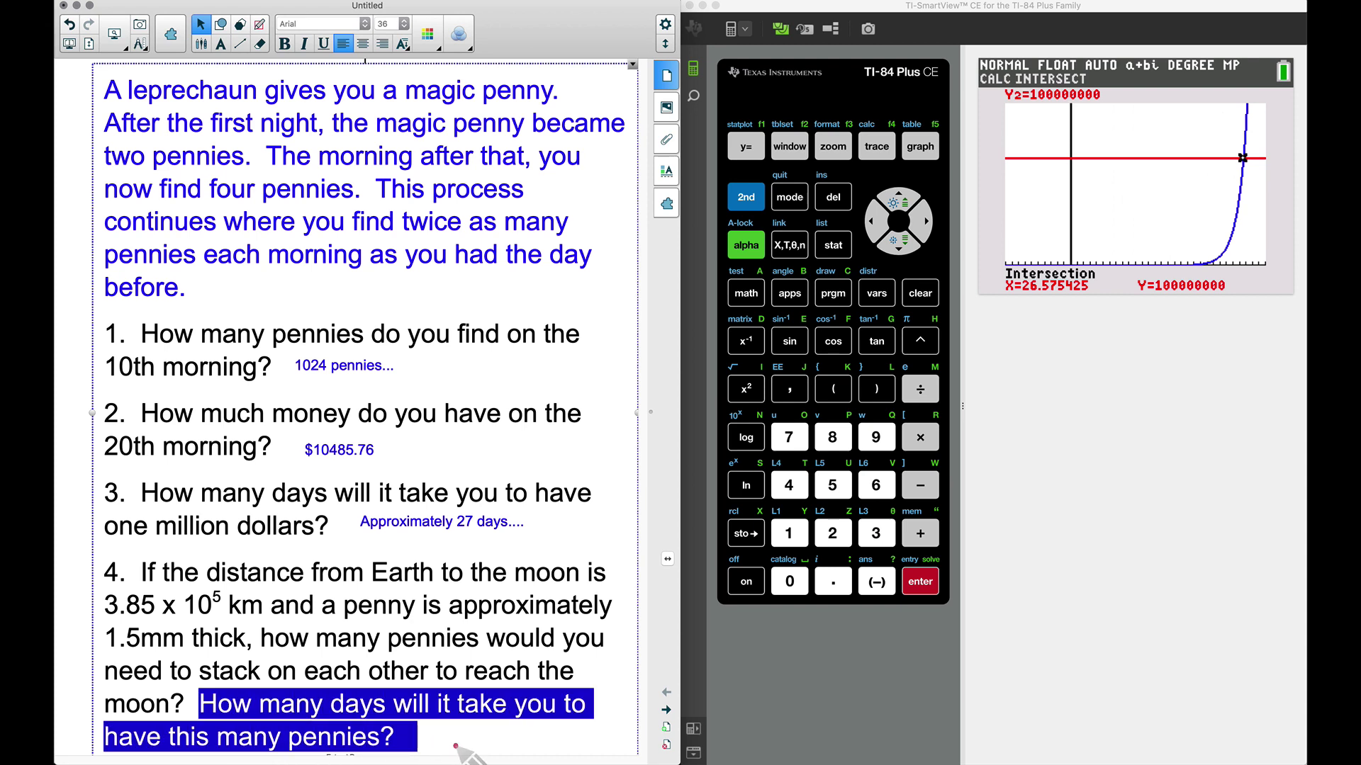
click(457, 747)
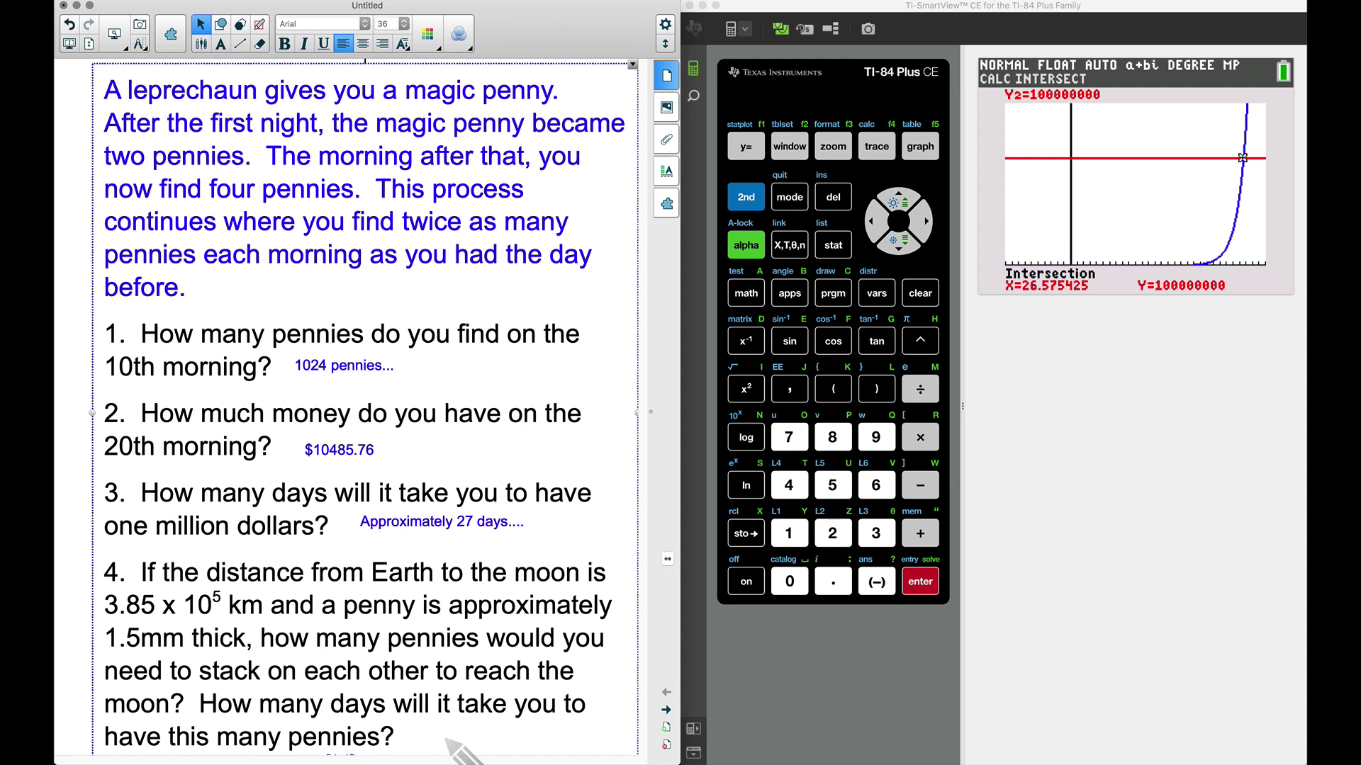
Step: Return the calculator from the graph to a cleared home screen
click(751, 199)
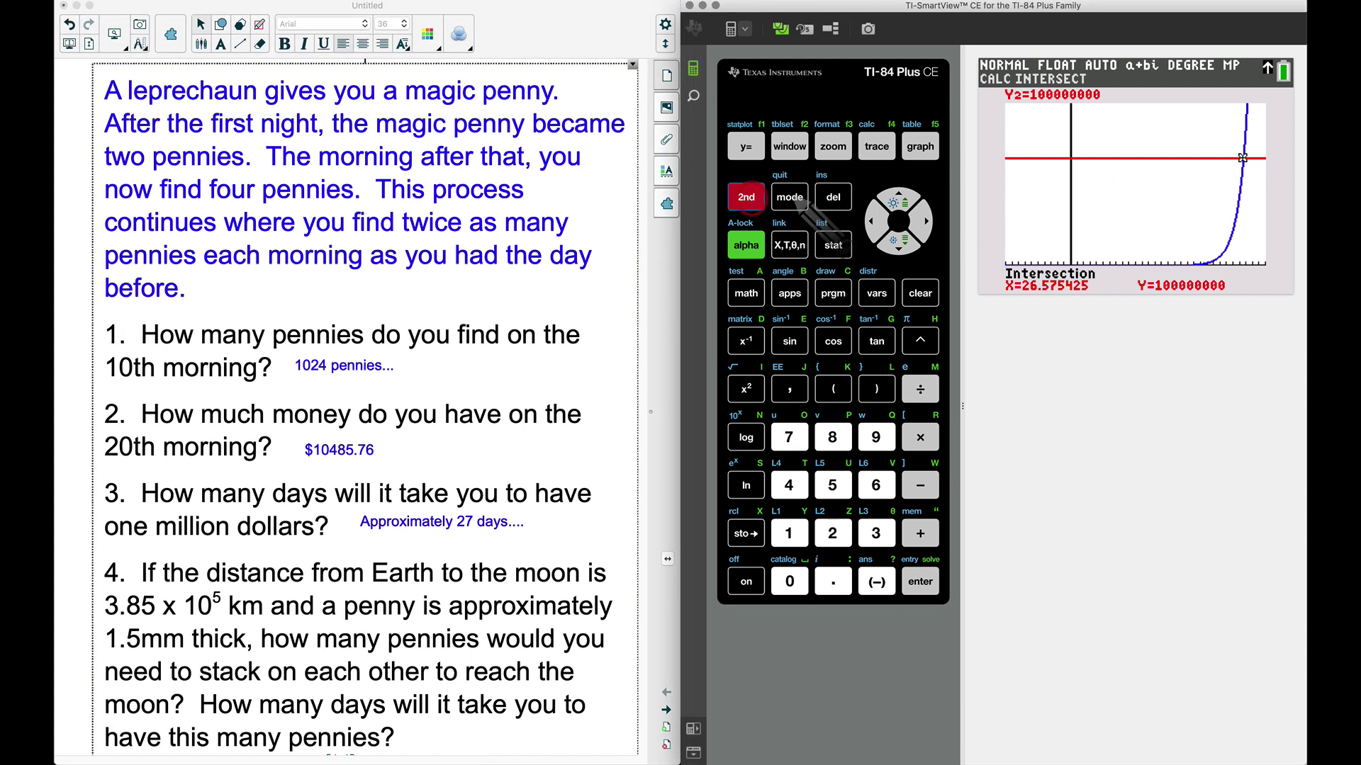
click(789, 197)
click(644, 518)
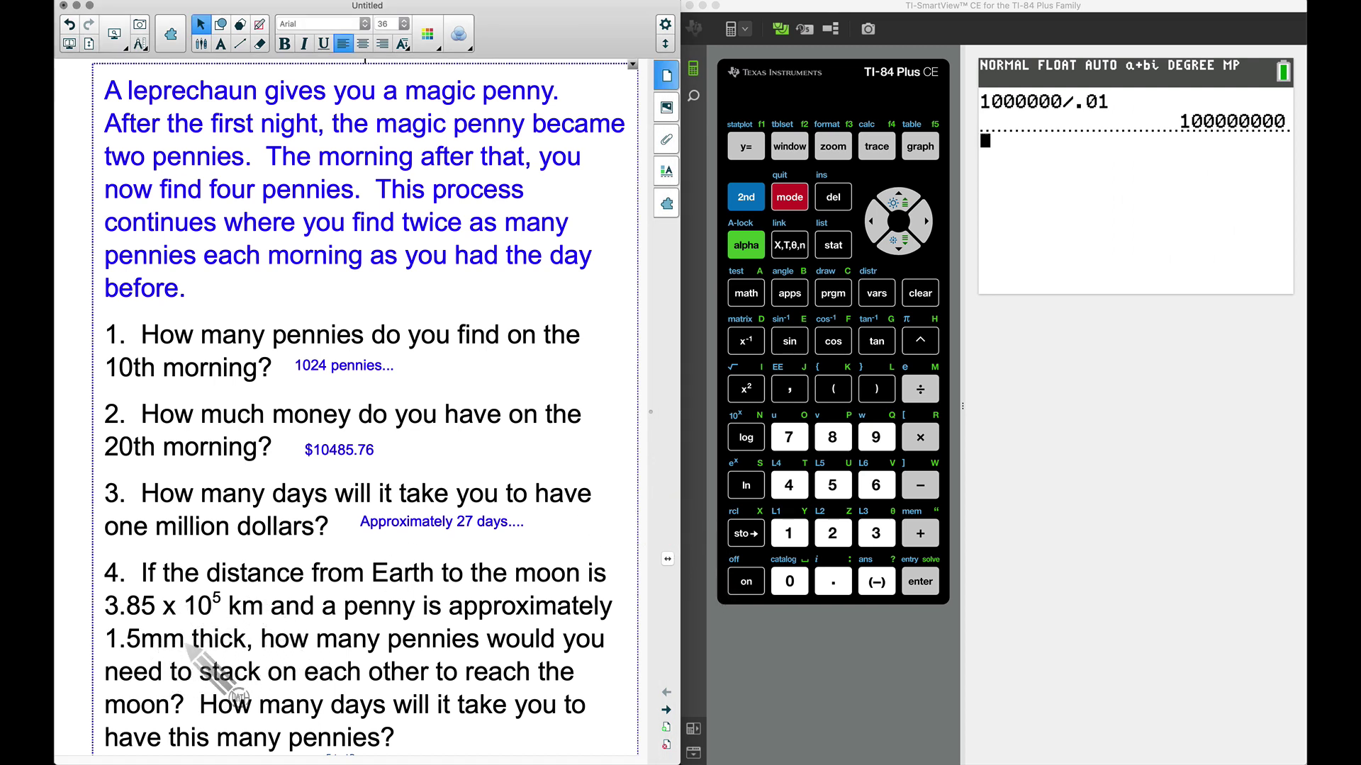
click(907, 296)
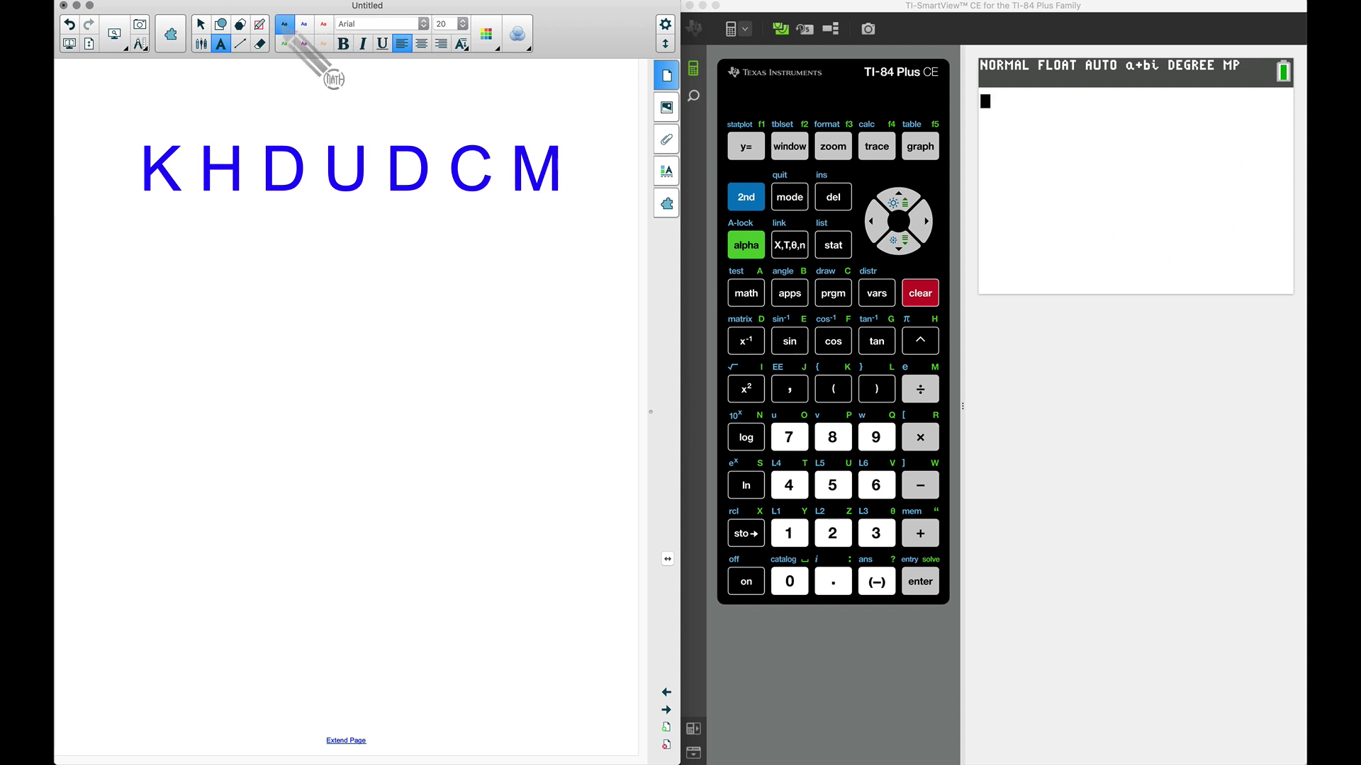
Step: With the pen, draw hopping arrows over K H D U D C M and write 0.0000015 km after 1.5mm =
click(201, 43)
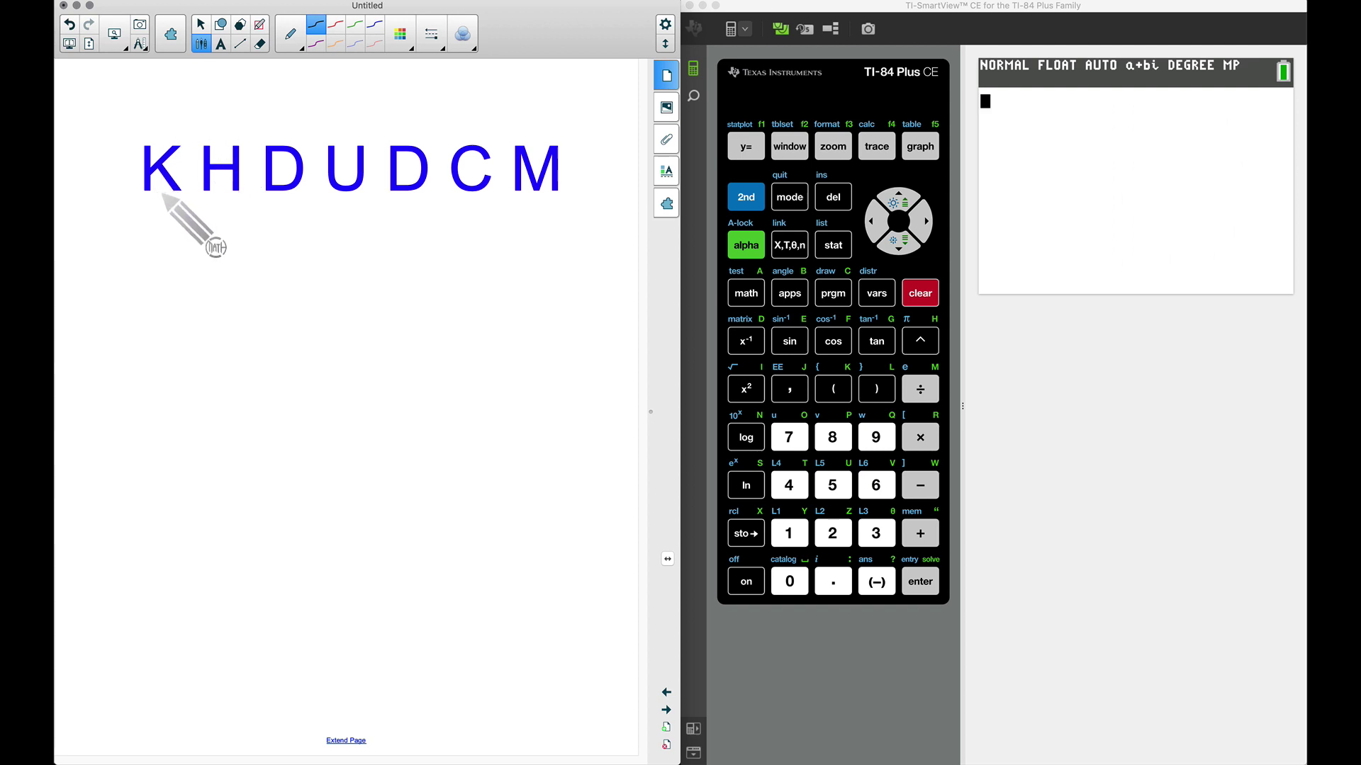
mouse_move(299, 258)
mouse_down()
mouse_move(301, 276)
mouse_move(392, 272)
mouse_up()
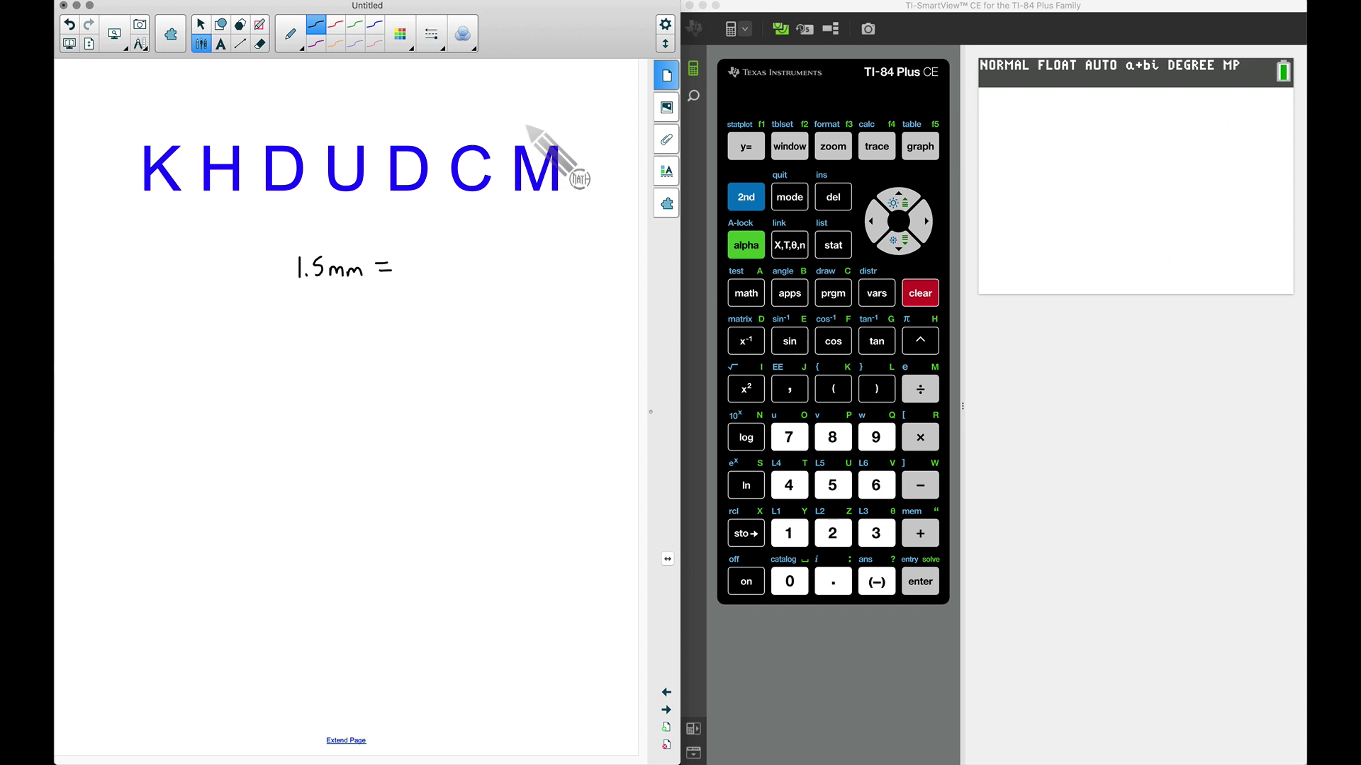
mouse_move(528, 124)
mouse_down()
mouse_move(501, 113)
mouse_move(469, 140)
mouse_move(449, 118)
mouse_move(352, 138)
mouse_move(331, 123)
mouse_move(290, 137)
mouse_move(273, 120)
mouse_move(228, 138)
mouse_move(208, 113)
mouse_move(181, 132)
mouse_up()
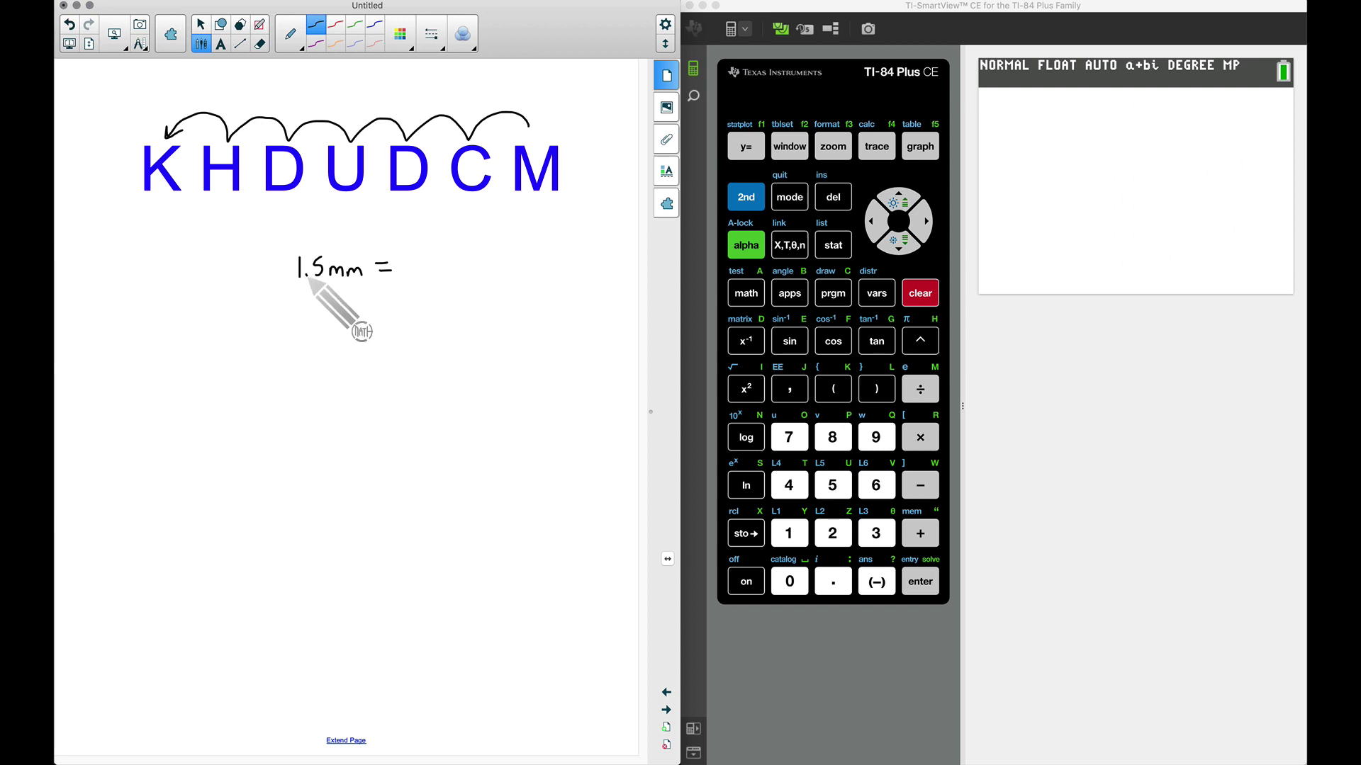
mouse_move(418, 259)
mouse_down()
mouse_move(416, 272)
mouse_move(421, 260)
mouse_move(440, 272)
mouse_move(508, 260)
mouse_move(521, 274)
mouse_move(534, 255)
mouse_up()
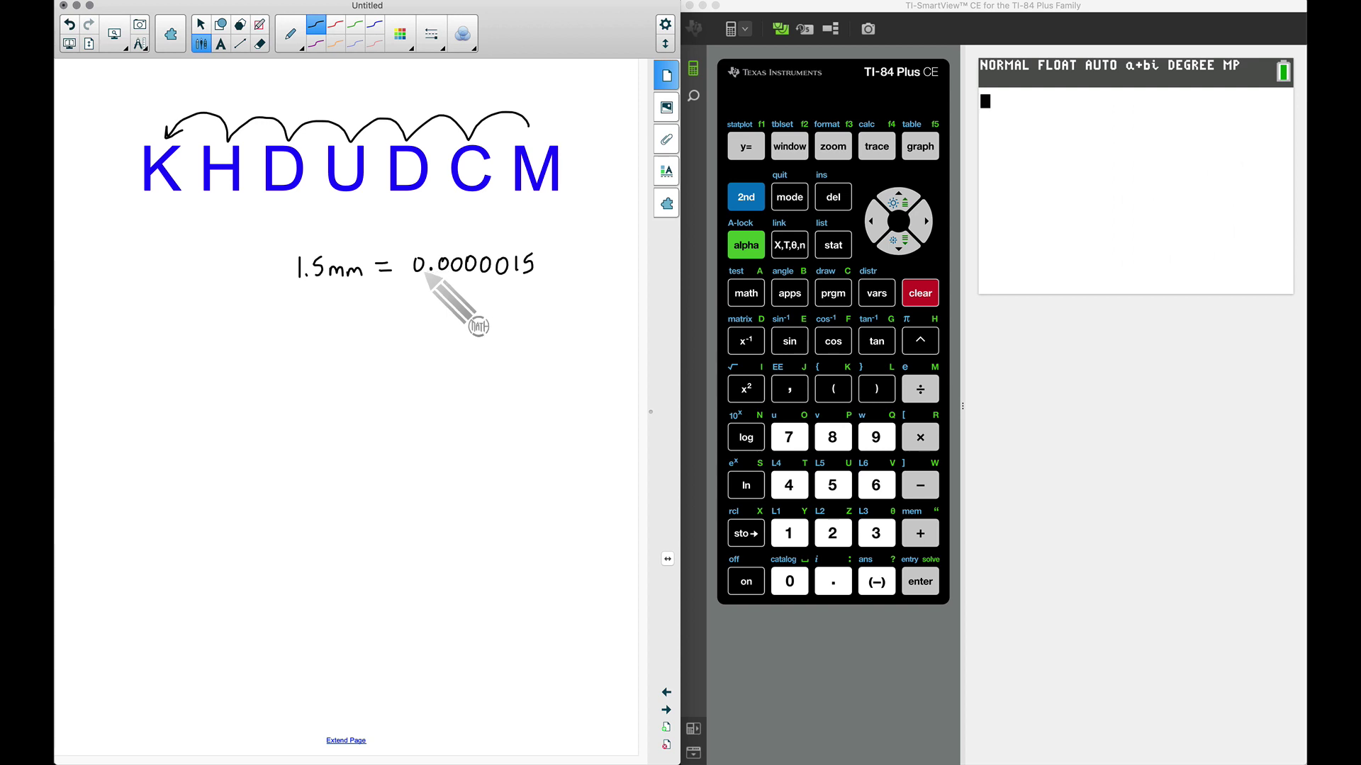
mouse_move(549, 256)
mouse_down()
mouse_move(550, 271)
mouse_move(575, 274)
mouse_up()
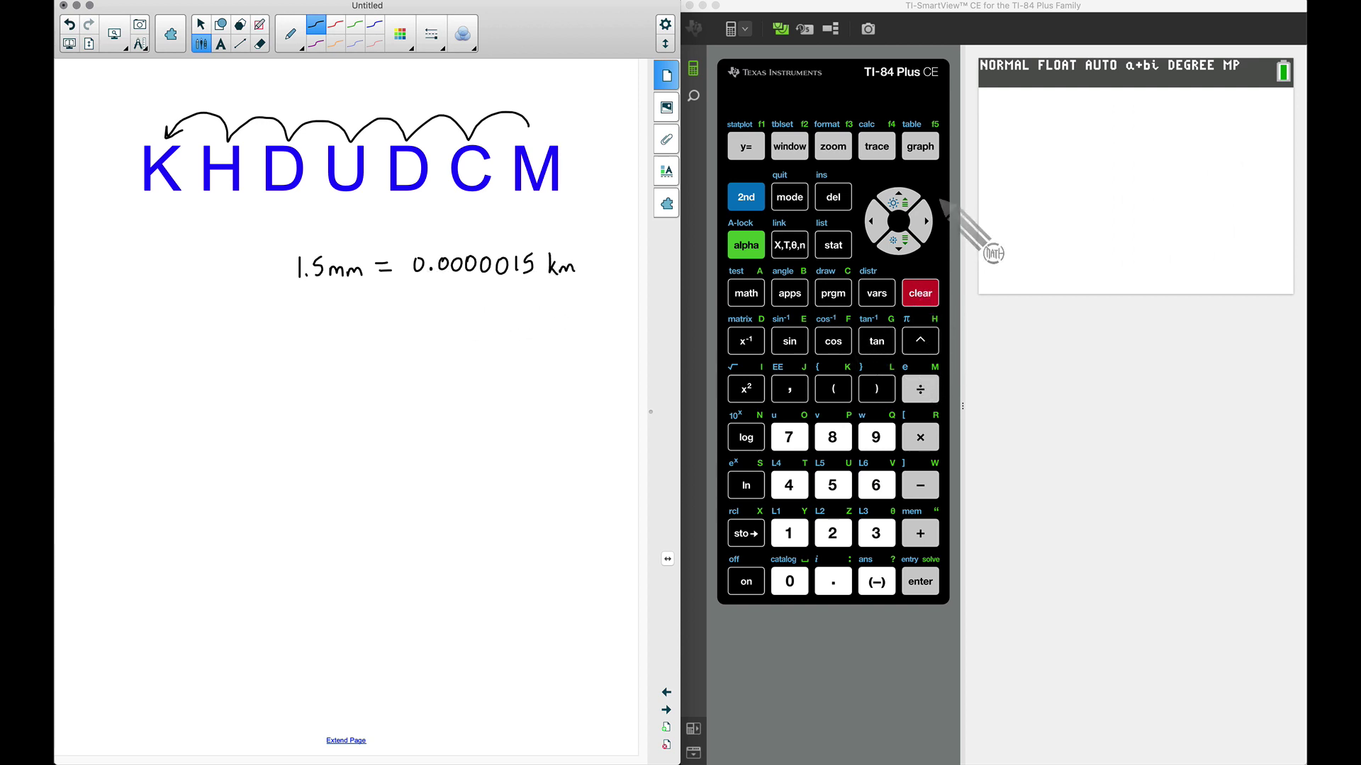
Step: Evaluate .0000015 on the calculator to show 1.5E-6
click(833, 586)
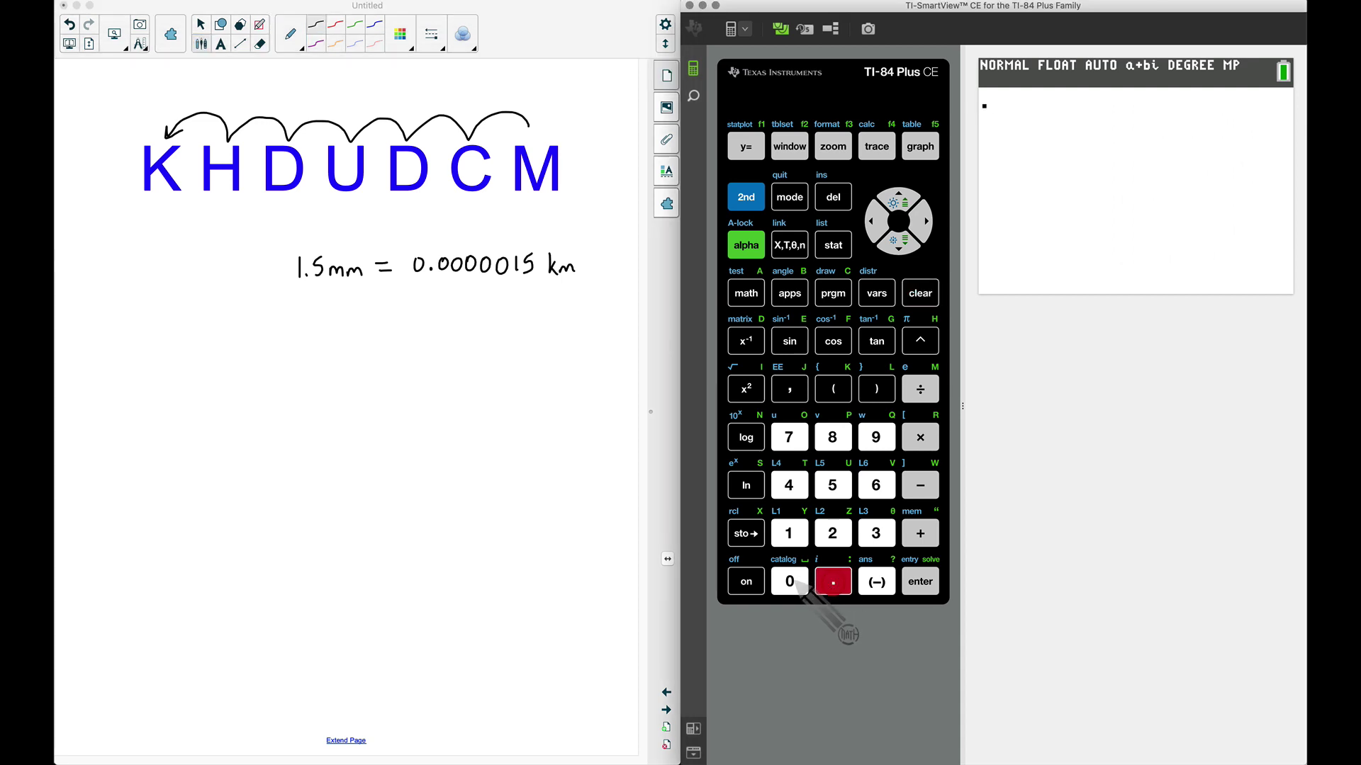
click(791, 582)
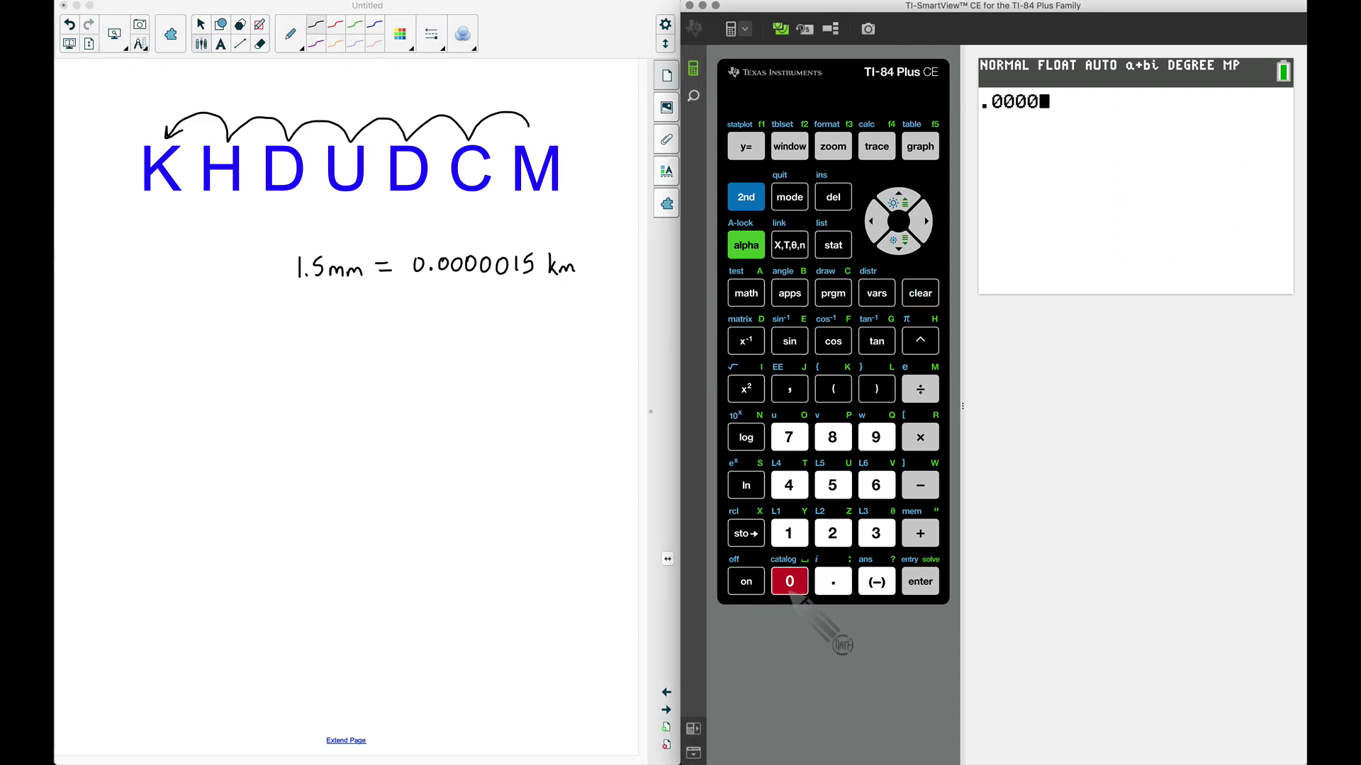
click(789, 582)
click(789, 533)
click(833, 486)
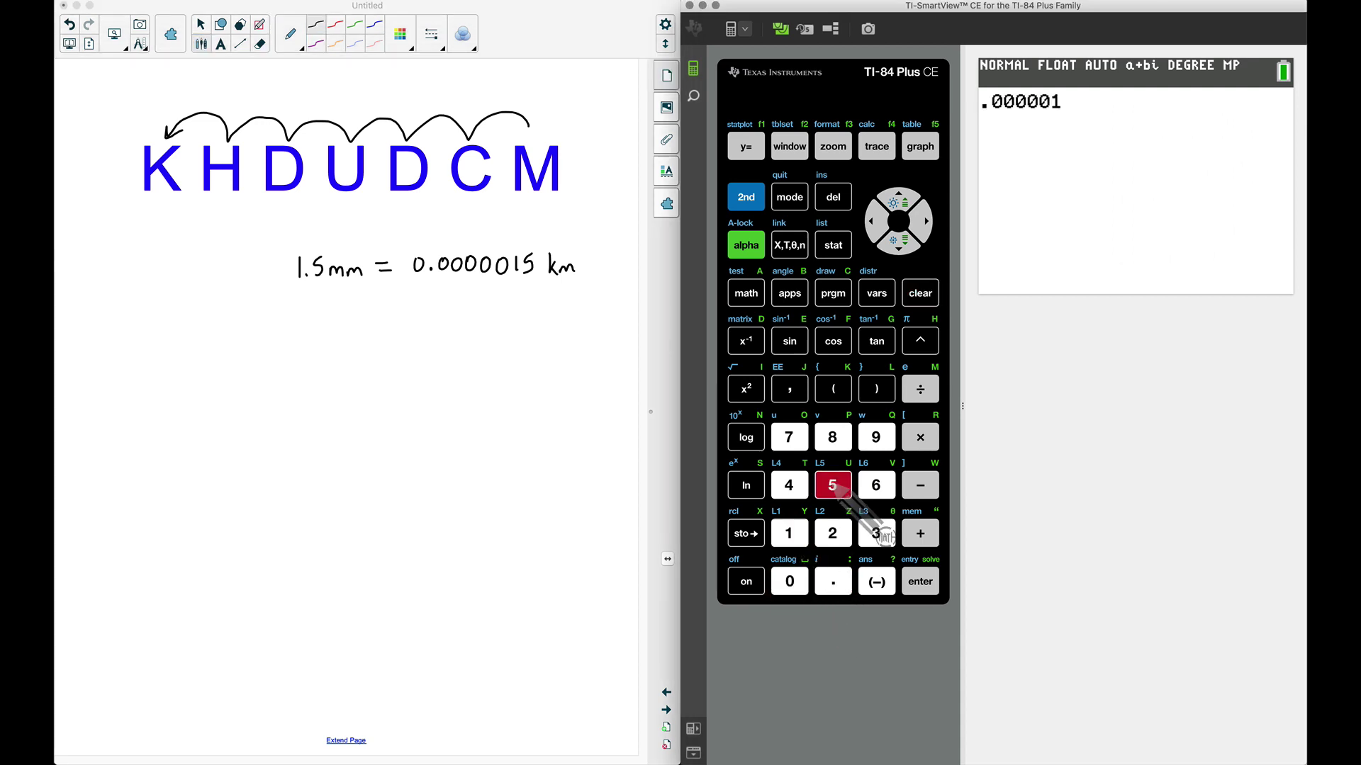
key(Return)
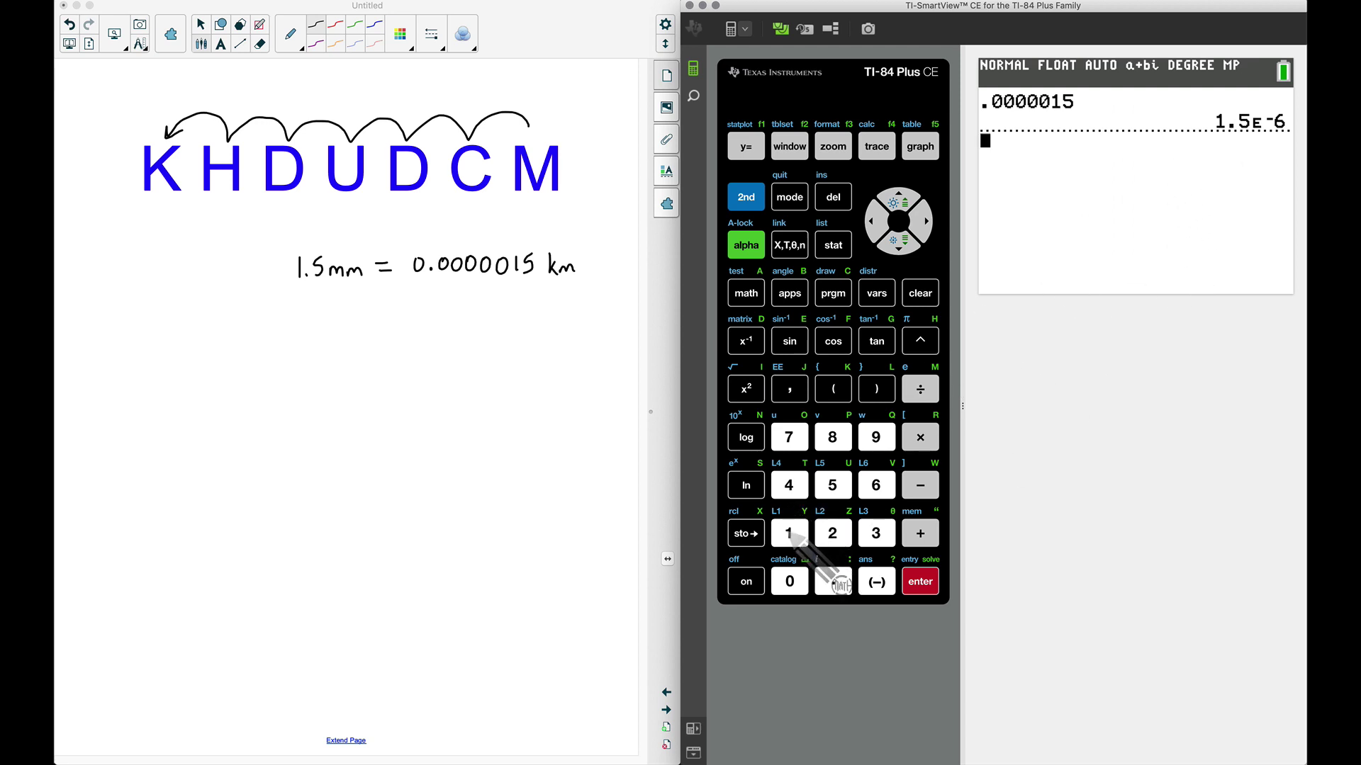
Step: Evaluate 1.5*10^-6 to confirm 1.5E-6, then page down to the leprechaun penny problem
text(1.5*)
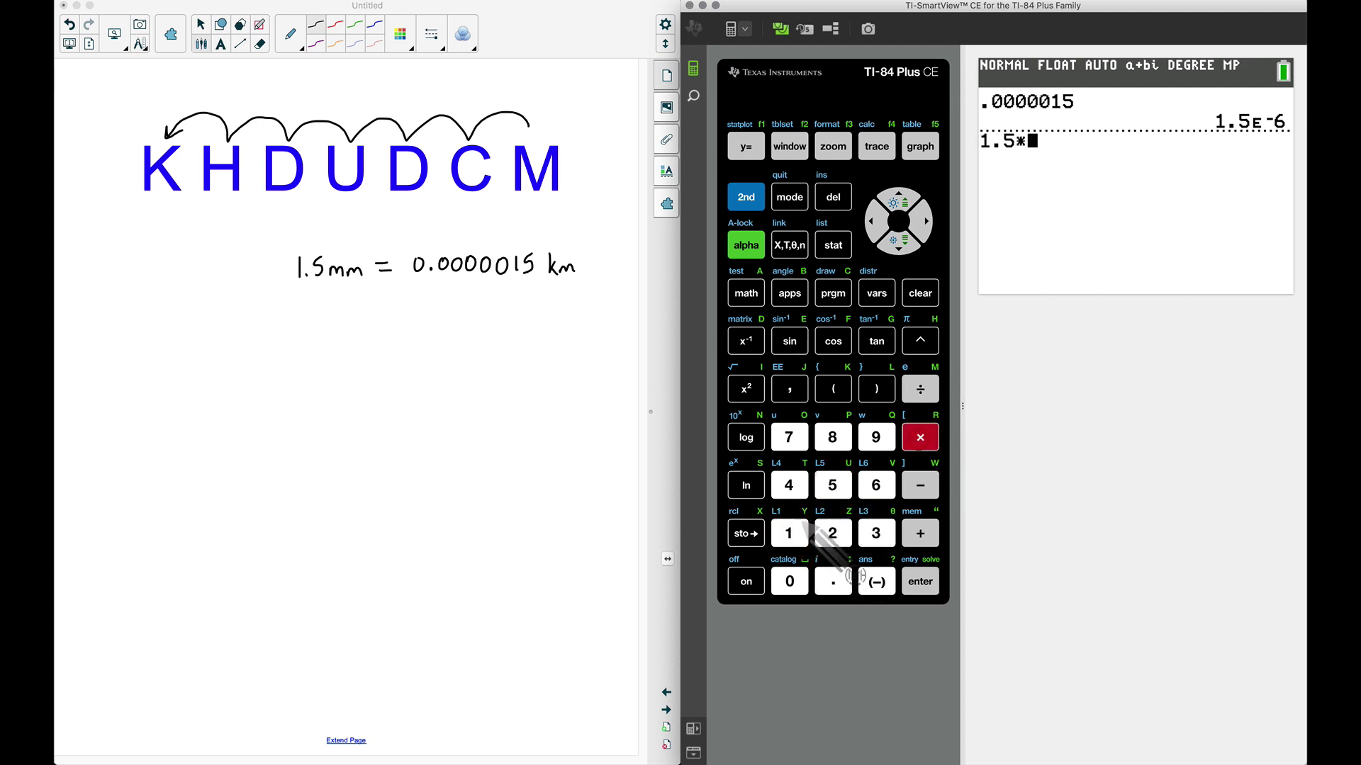
text(10^)
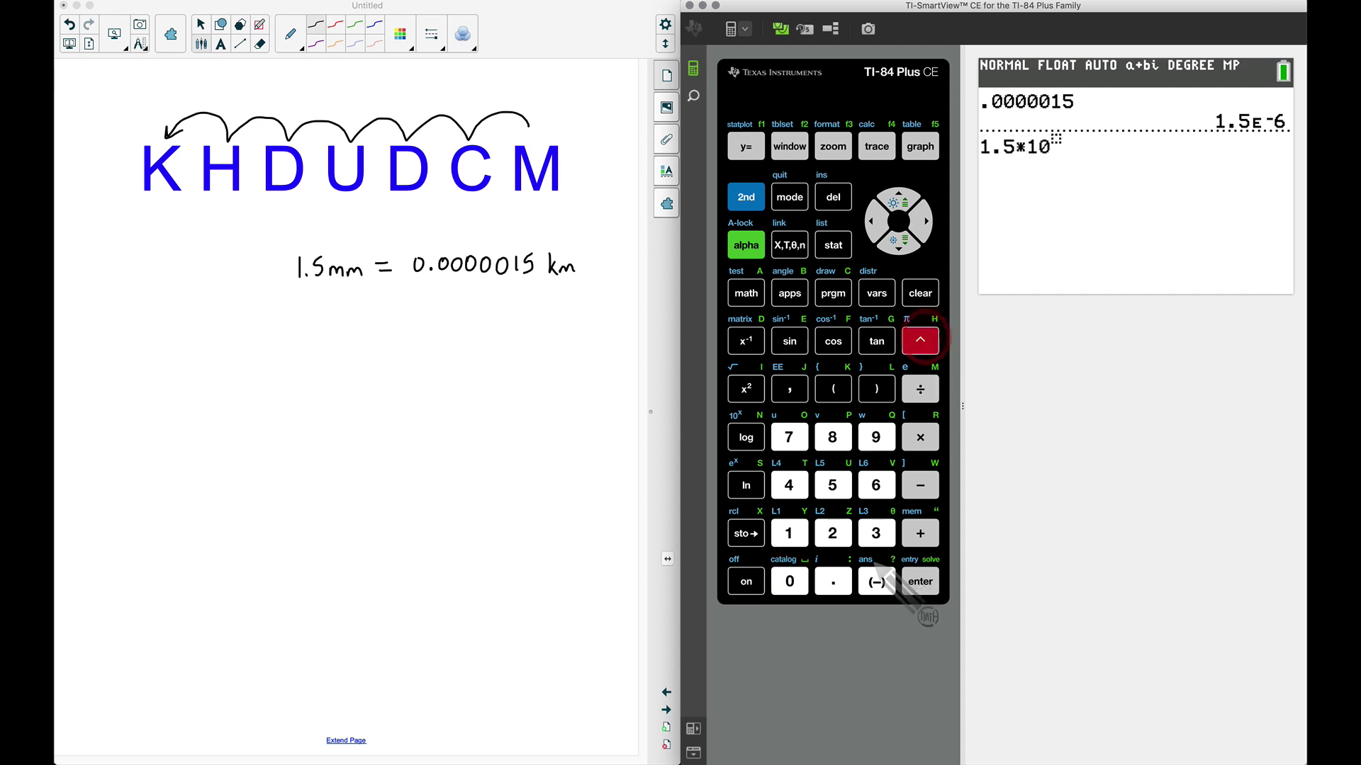
click(876, 567)
click(874, 497)
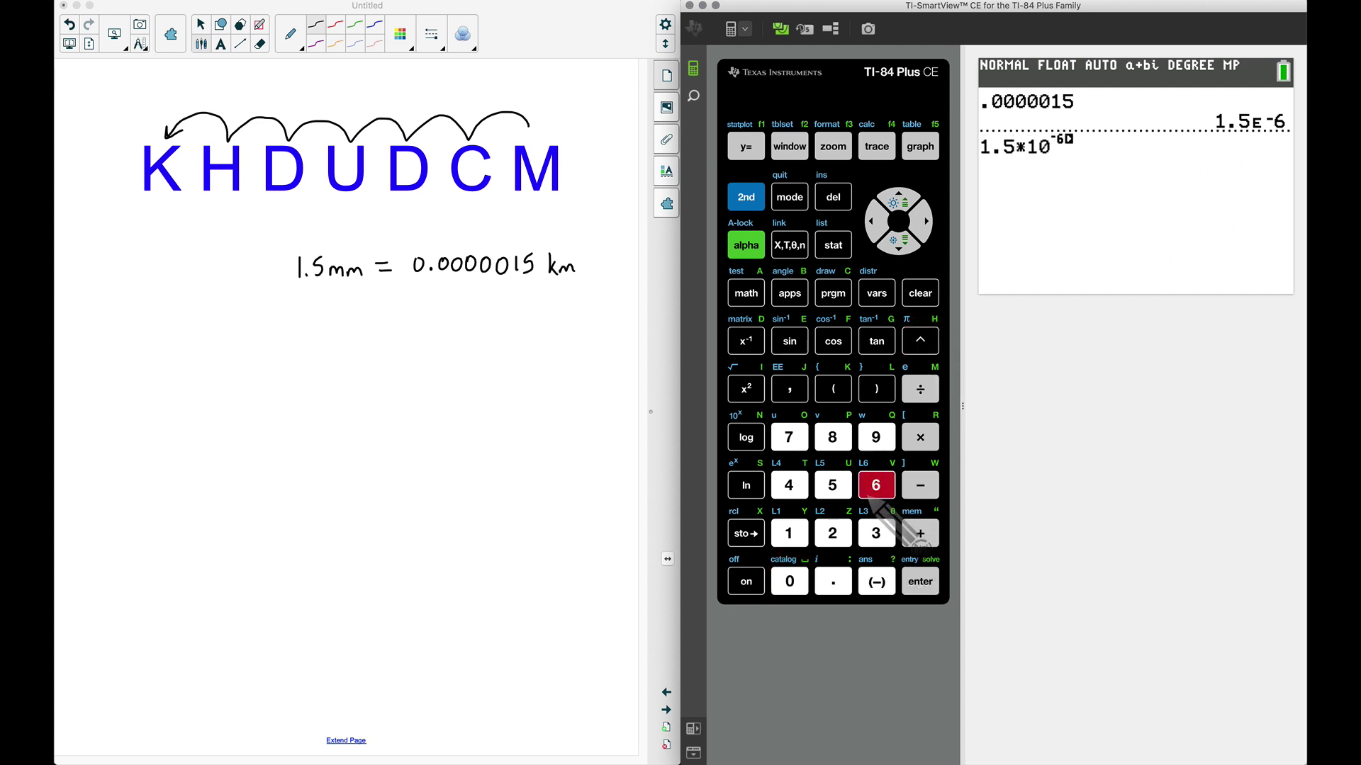
click(920, 581)
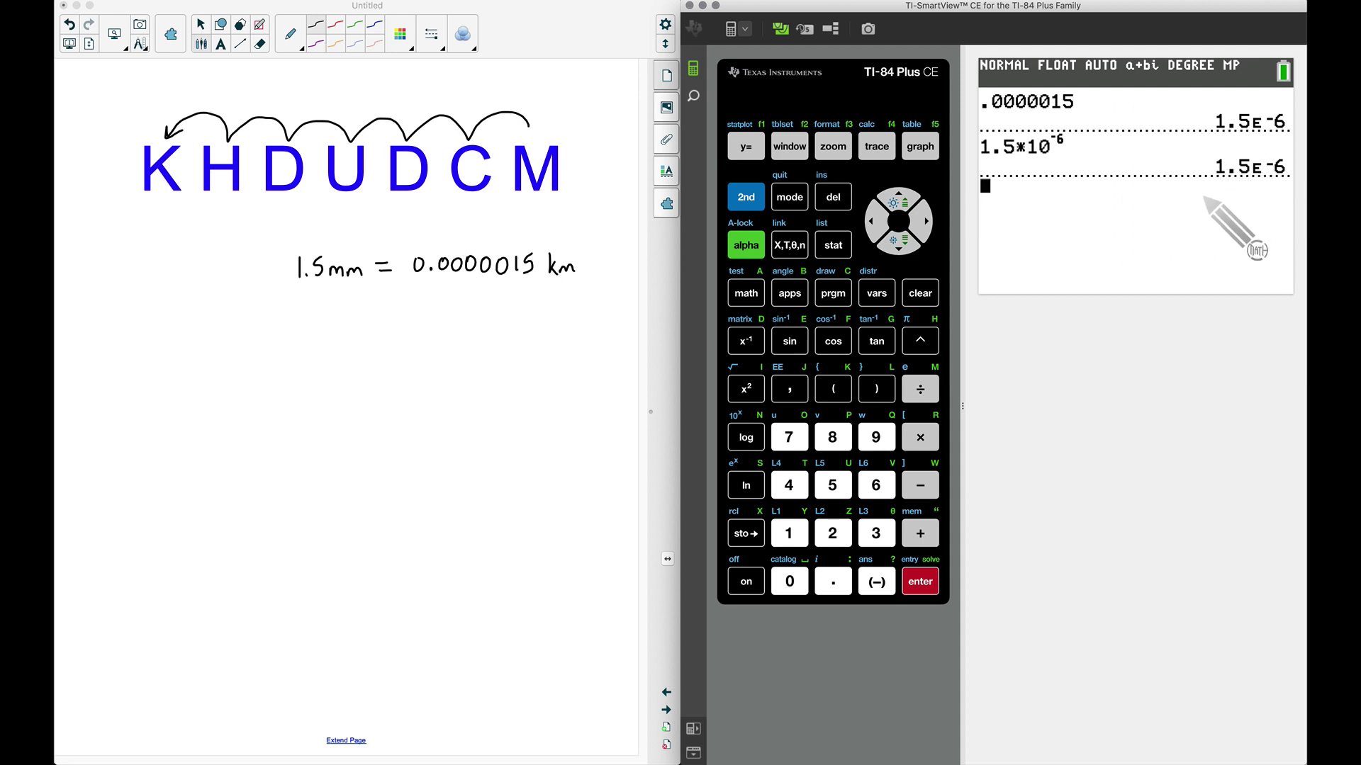
click(445, 542)
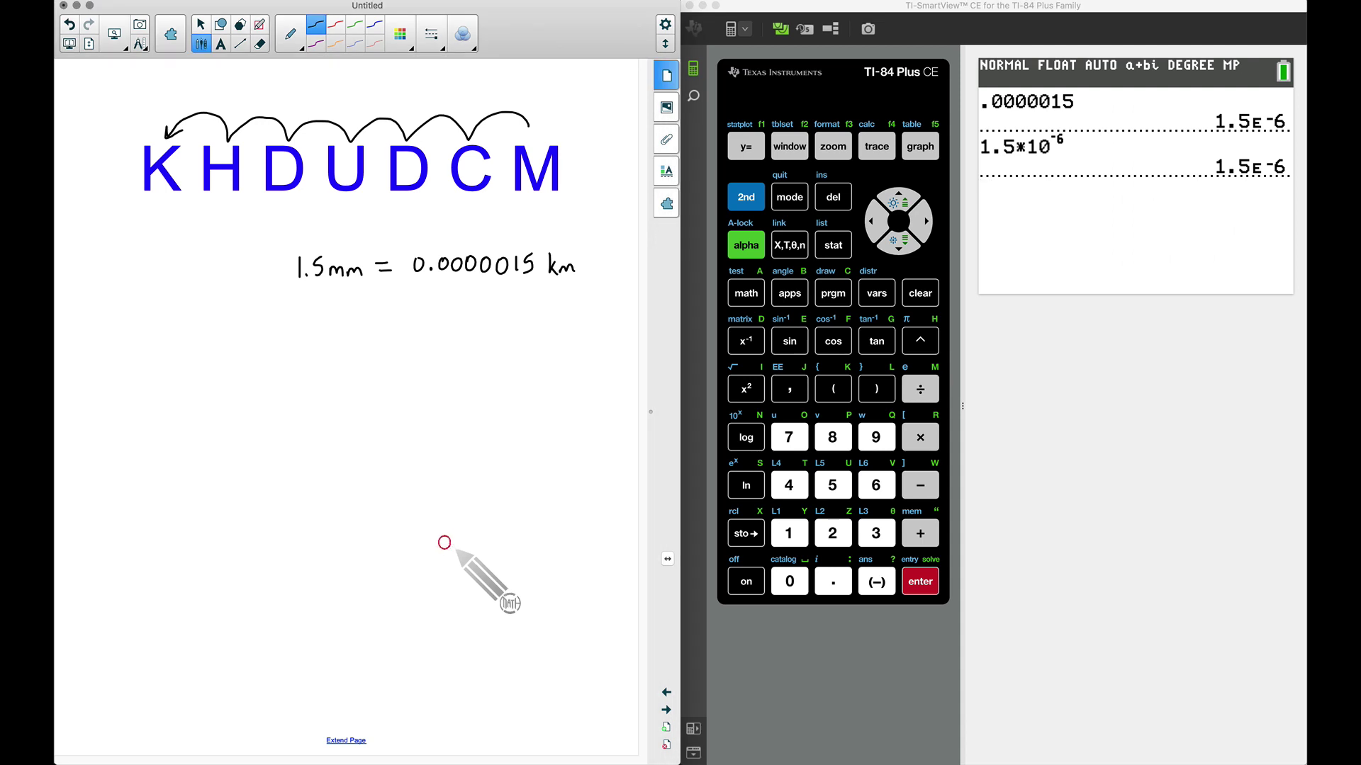
key(Page_Down)
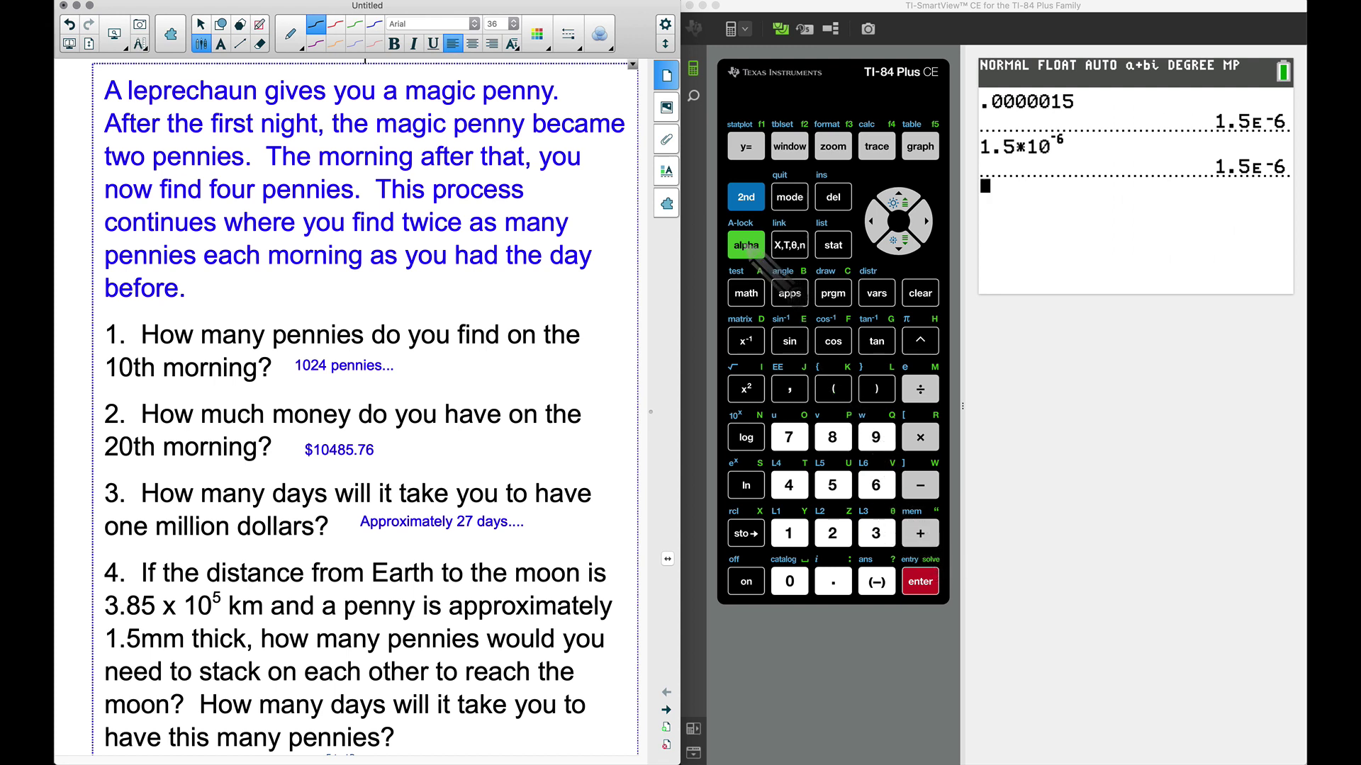
Step: Insert an n/d fraction template with numerator 3.85*10^5
click(747, 245)
click(746, 147)
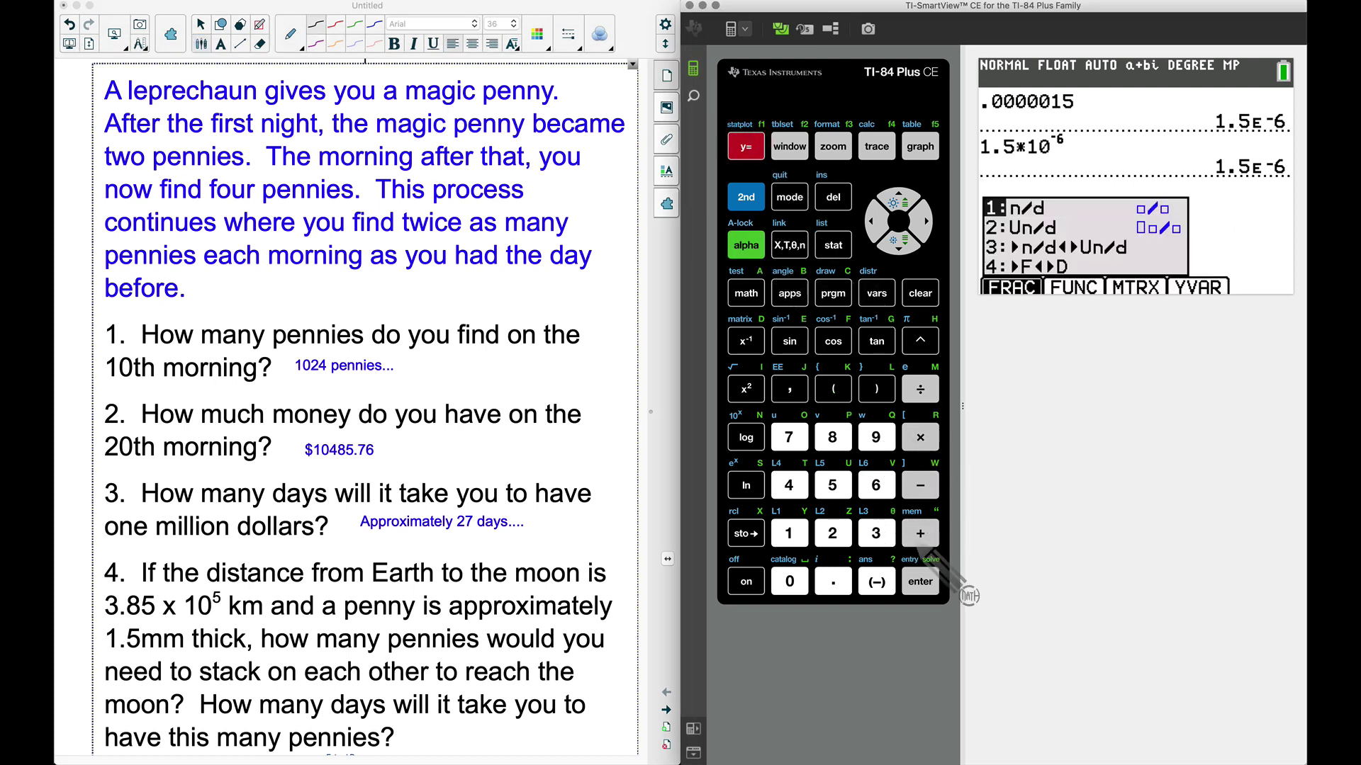
click(920, 582)
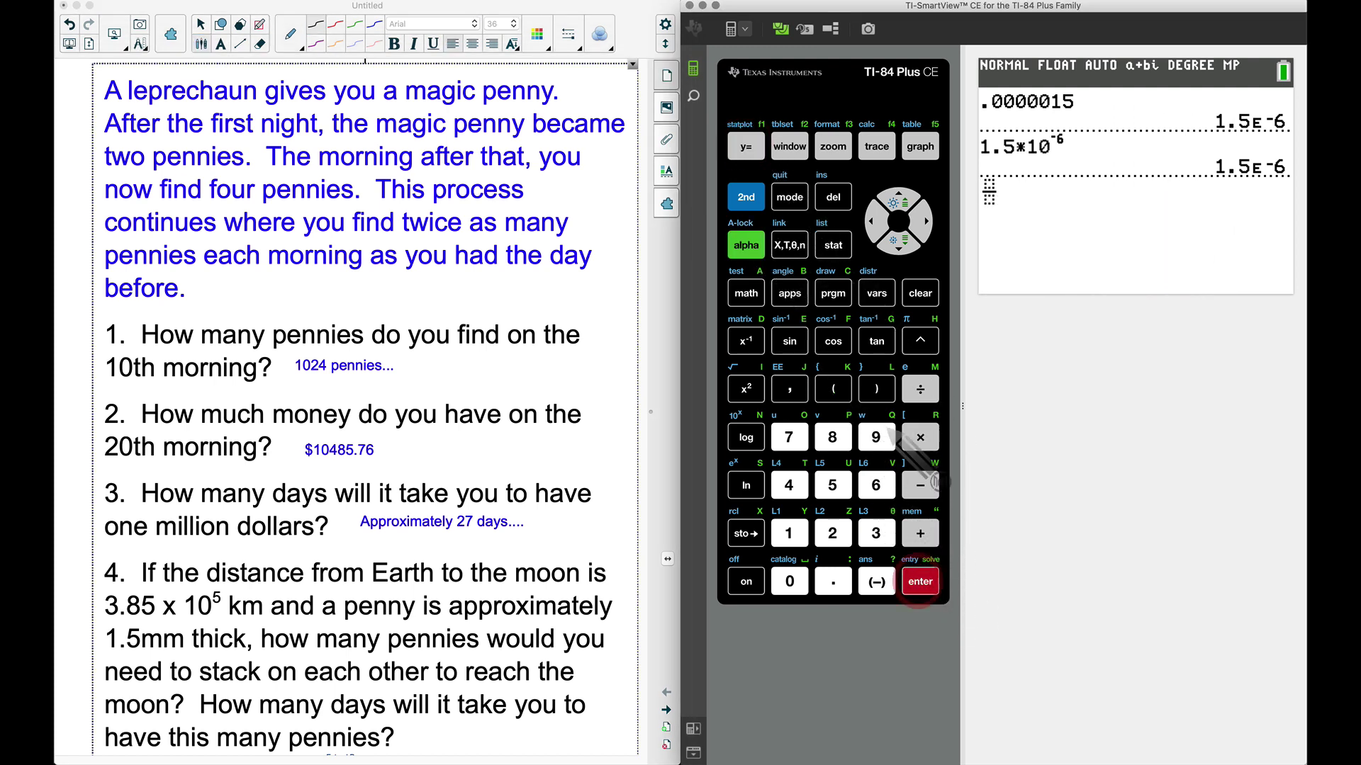
click(876, 533)
click(833, 582)
click(833, 437)
click(832, 485)
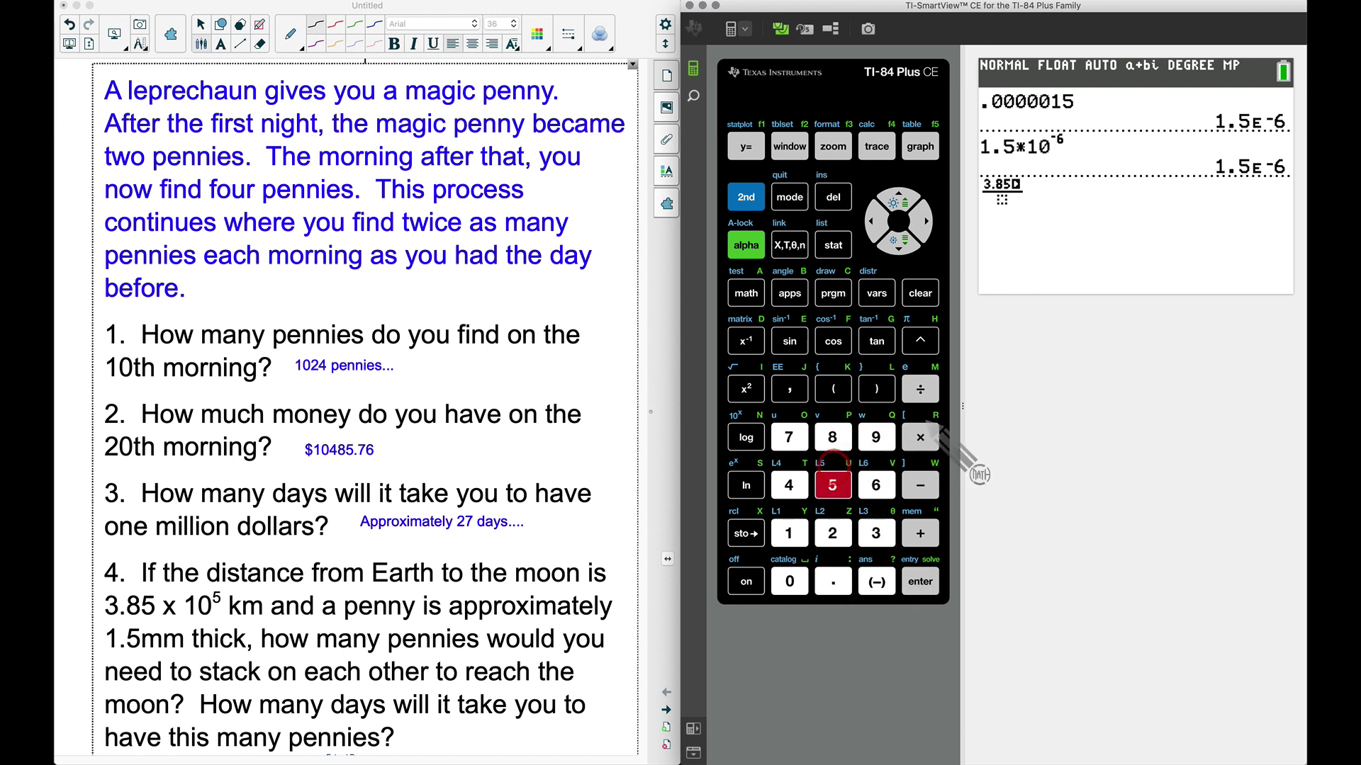
click(920, 438)
click(789, 533)
click(790, 582)
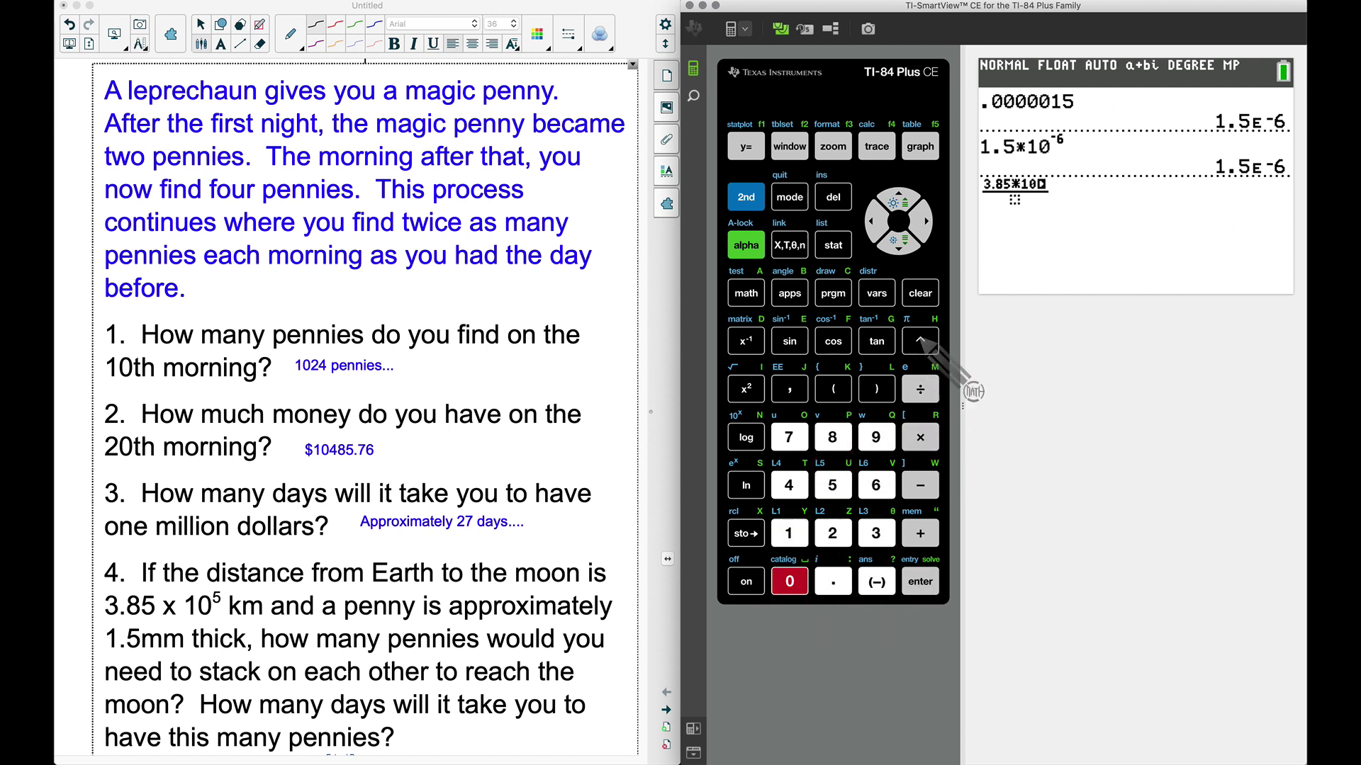
click(920, 341)
click(832, 486)
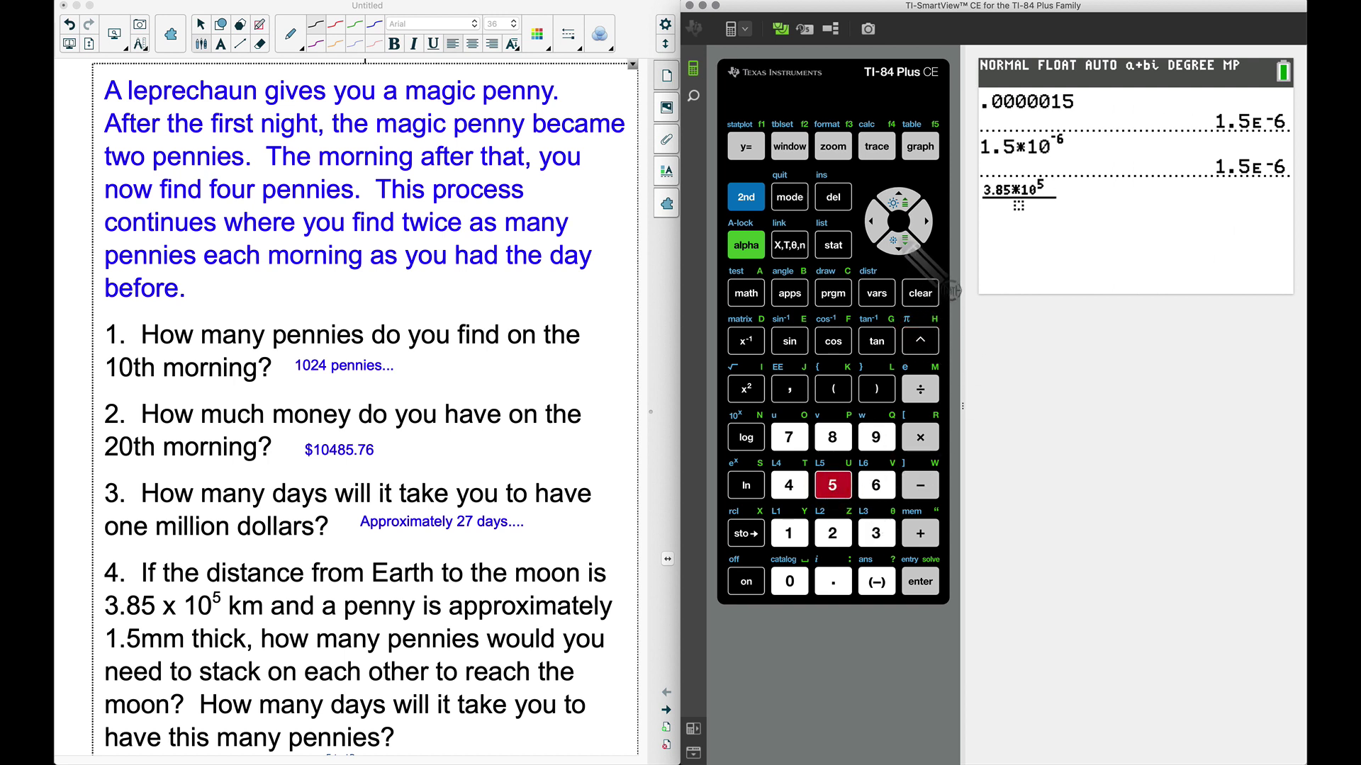
Step: Enter denominator 1.5*10^-6 and evaluate the fraction to 2.566666667E11
click(898, 242)
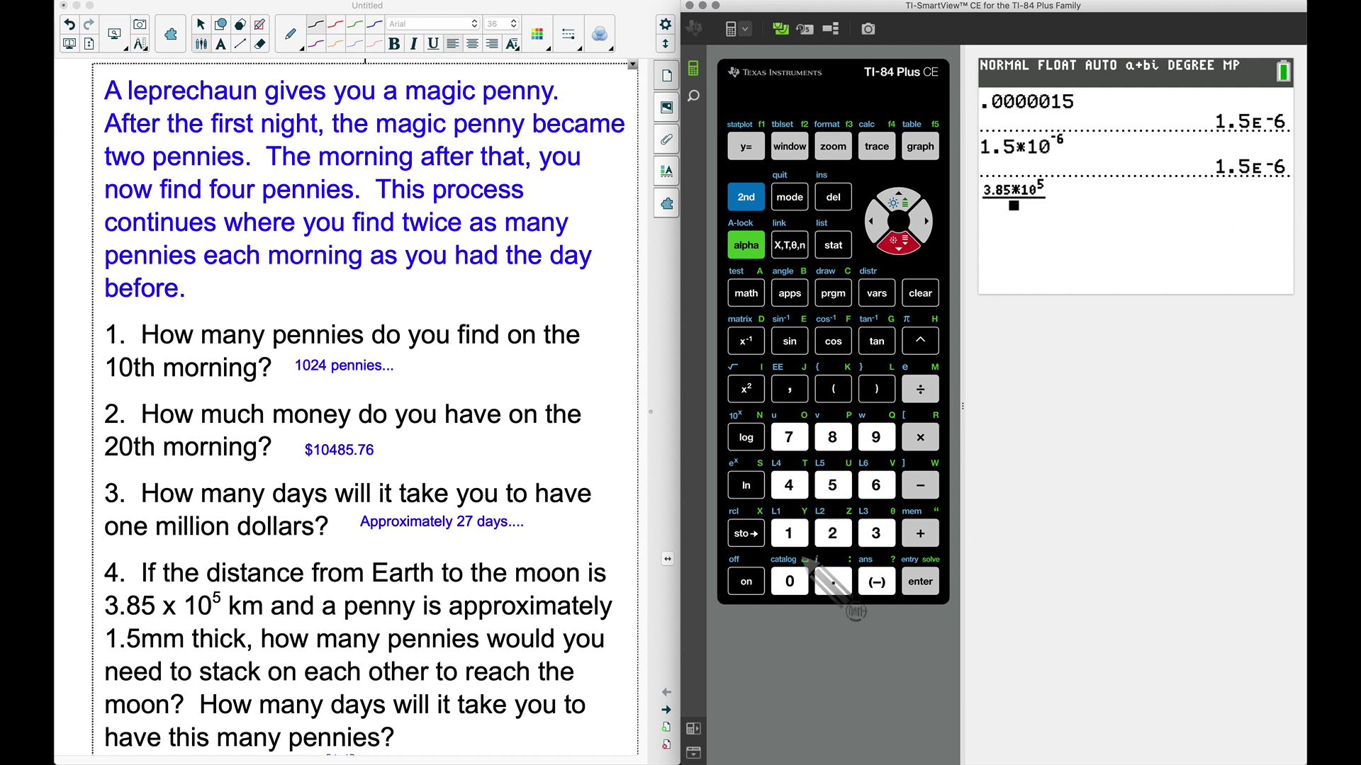
click(789, 533)
click(829, 579)
click(833, 484)
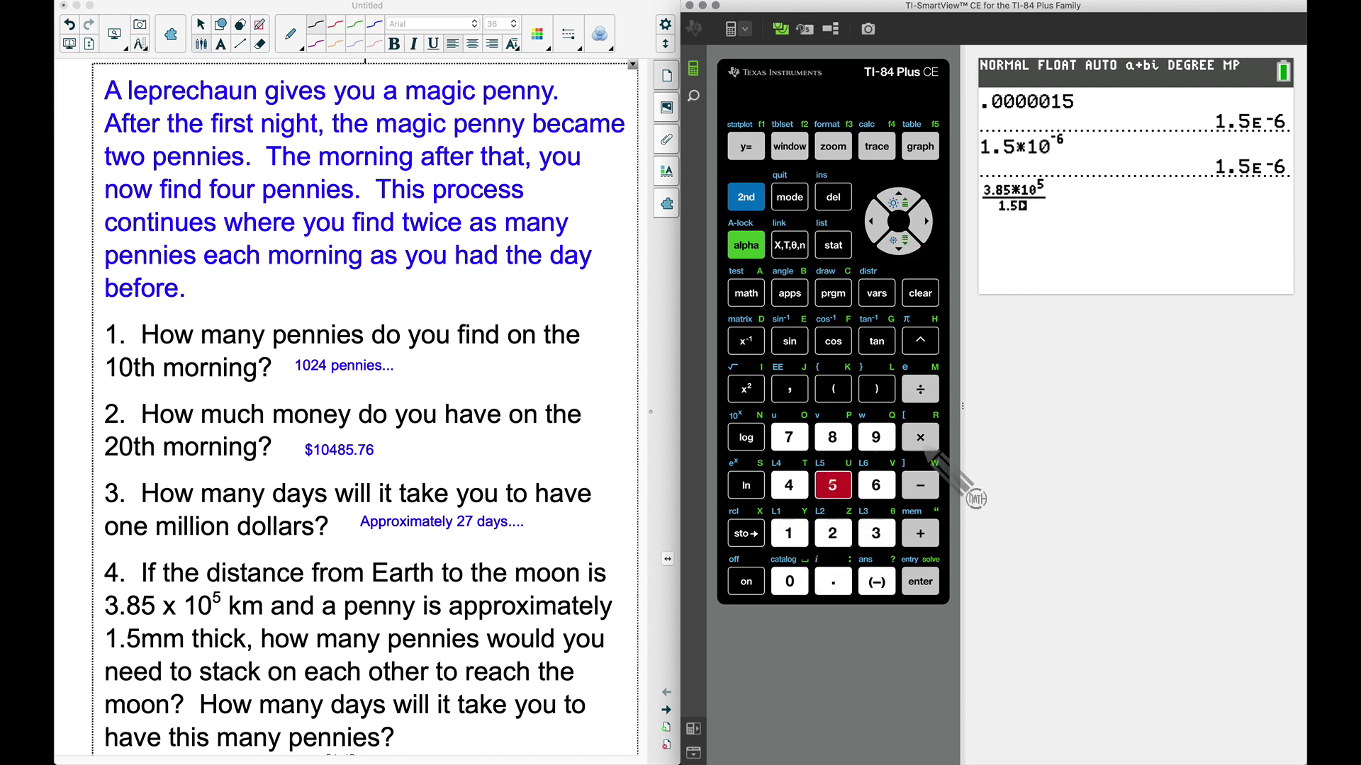
click(920, 437)
click(793, 533)
click(789, 582)
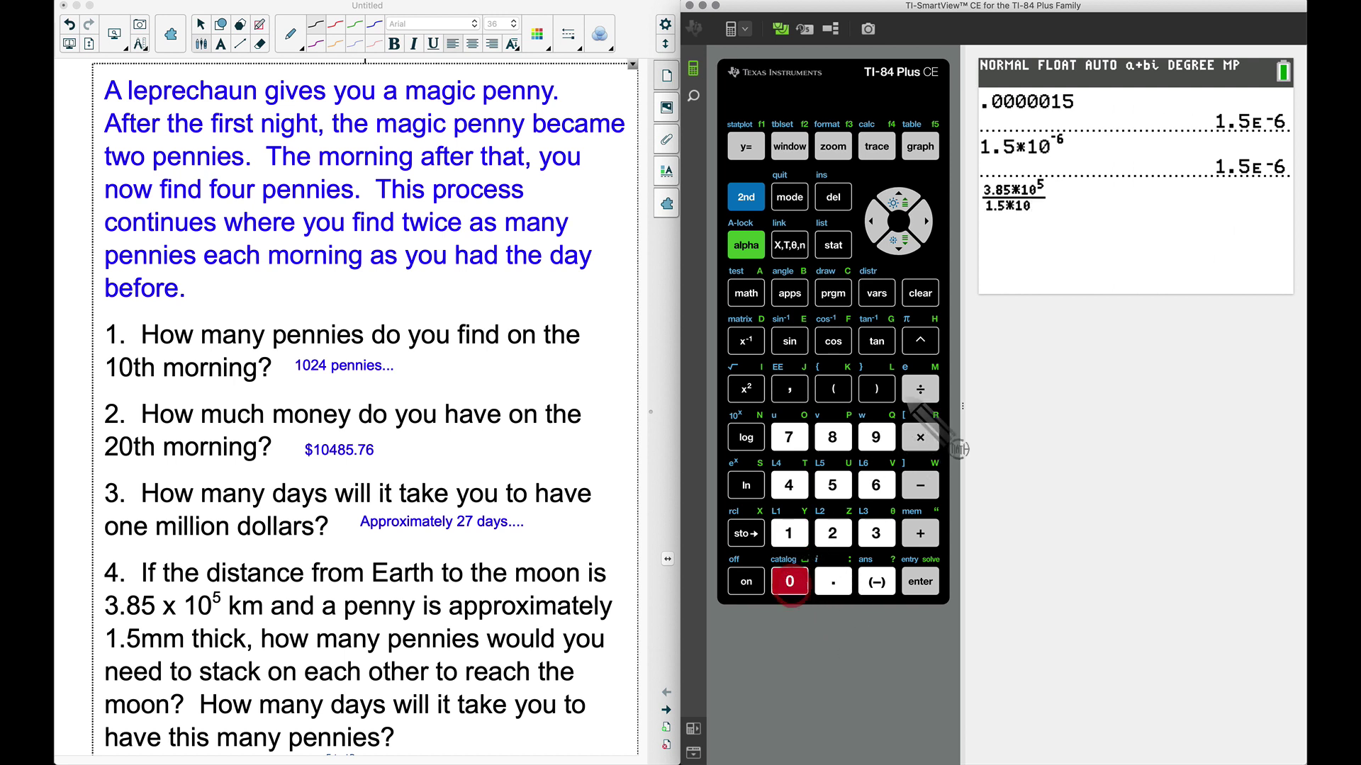
click(920, 340)
click(877, 581)
click(876, 485)
click(919, 581)
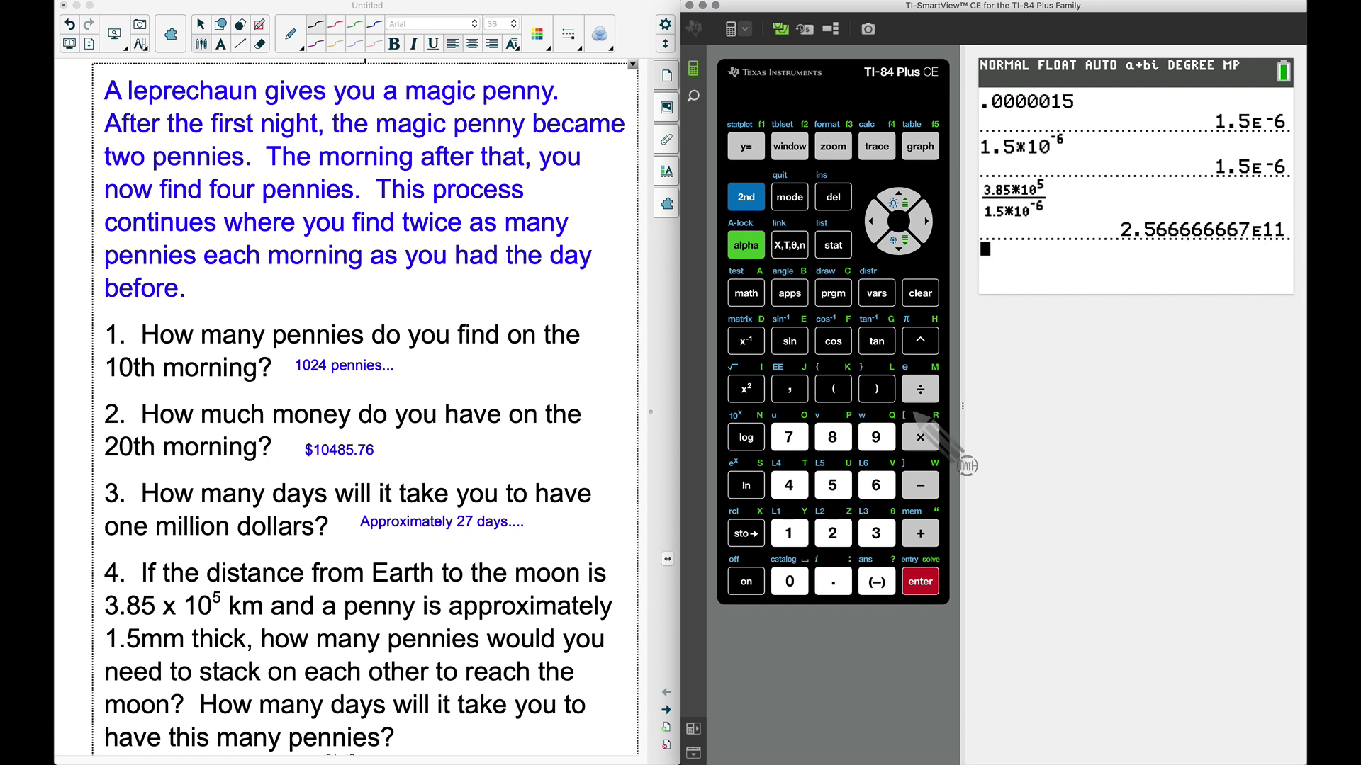
click(842, 537)
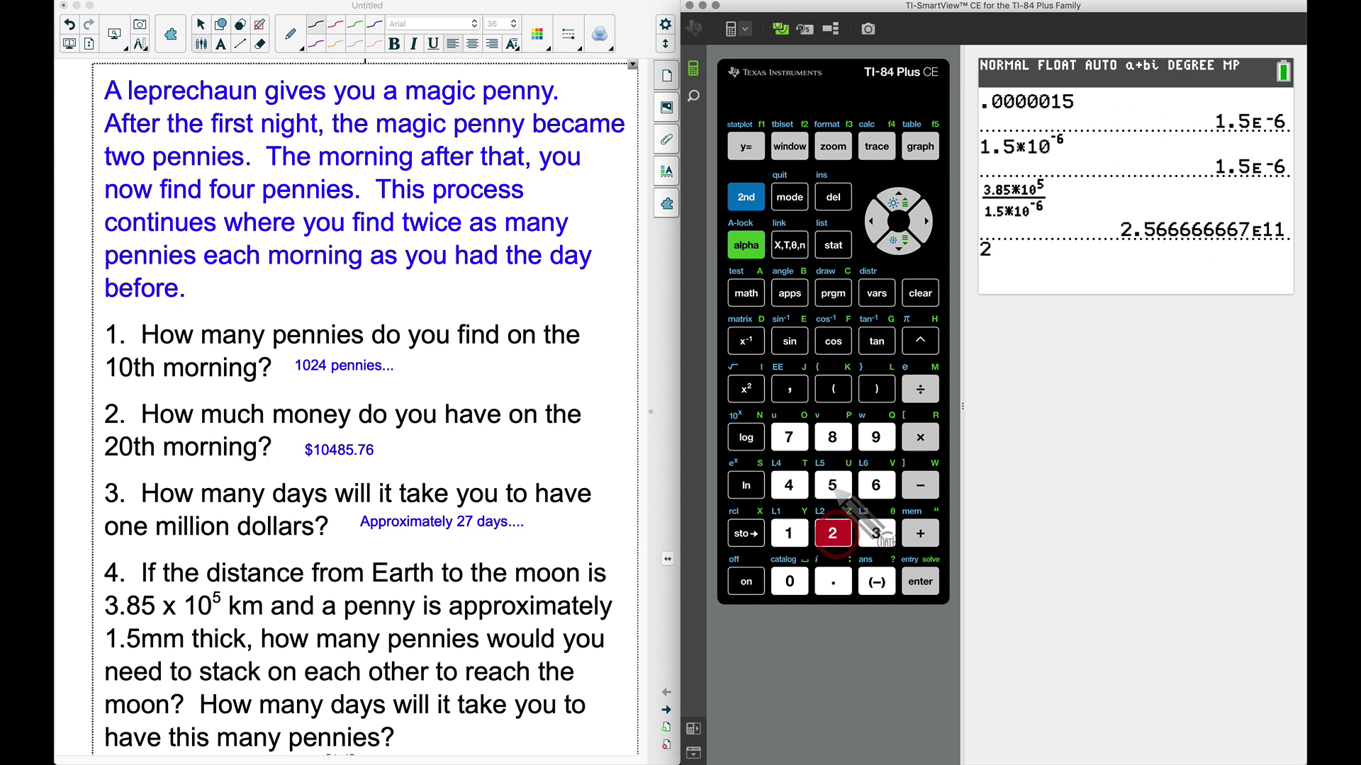
click(839, 484)
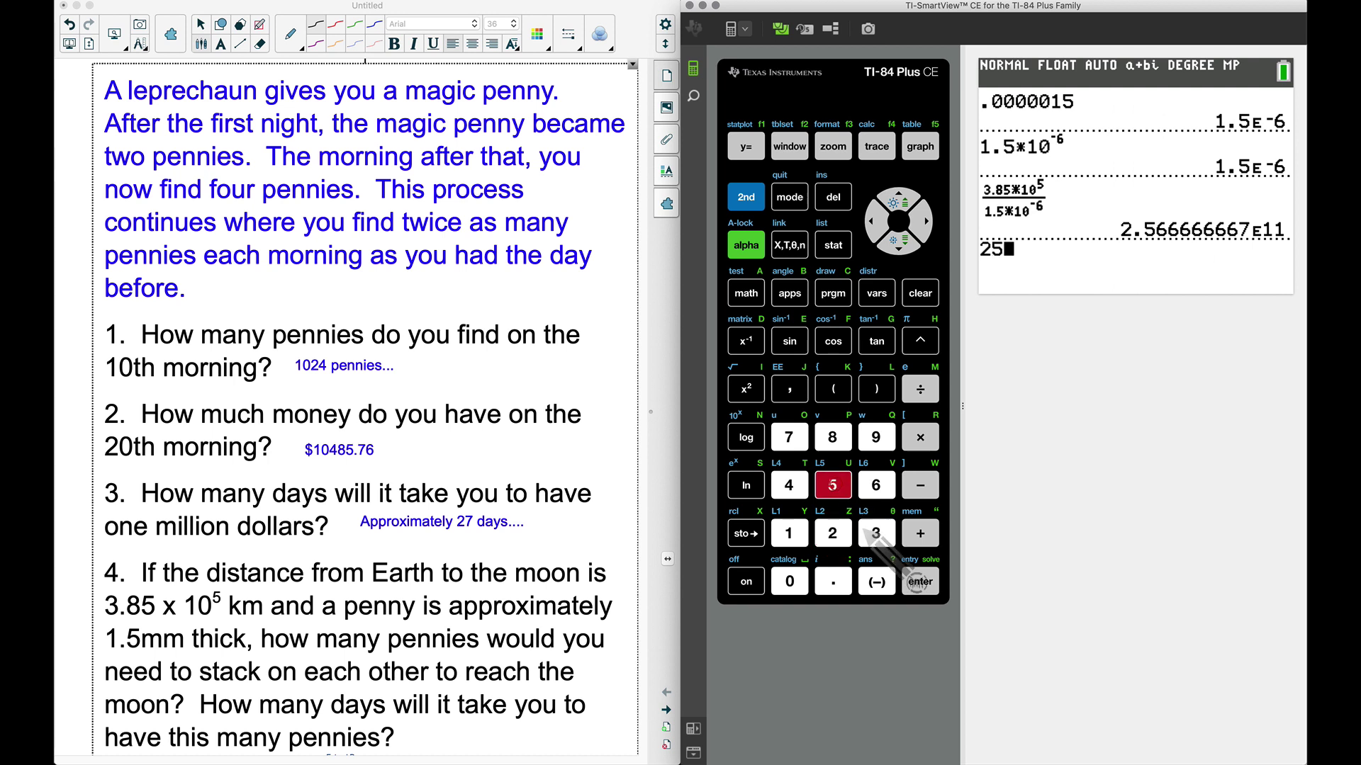
click(876, 486)
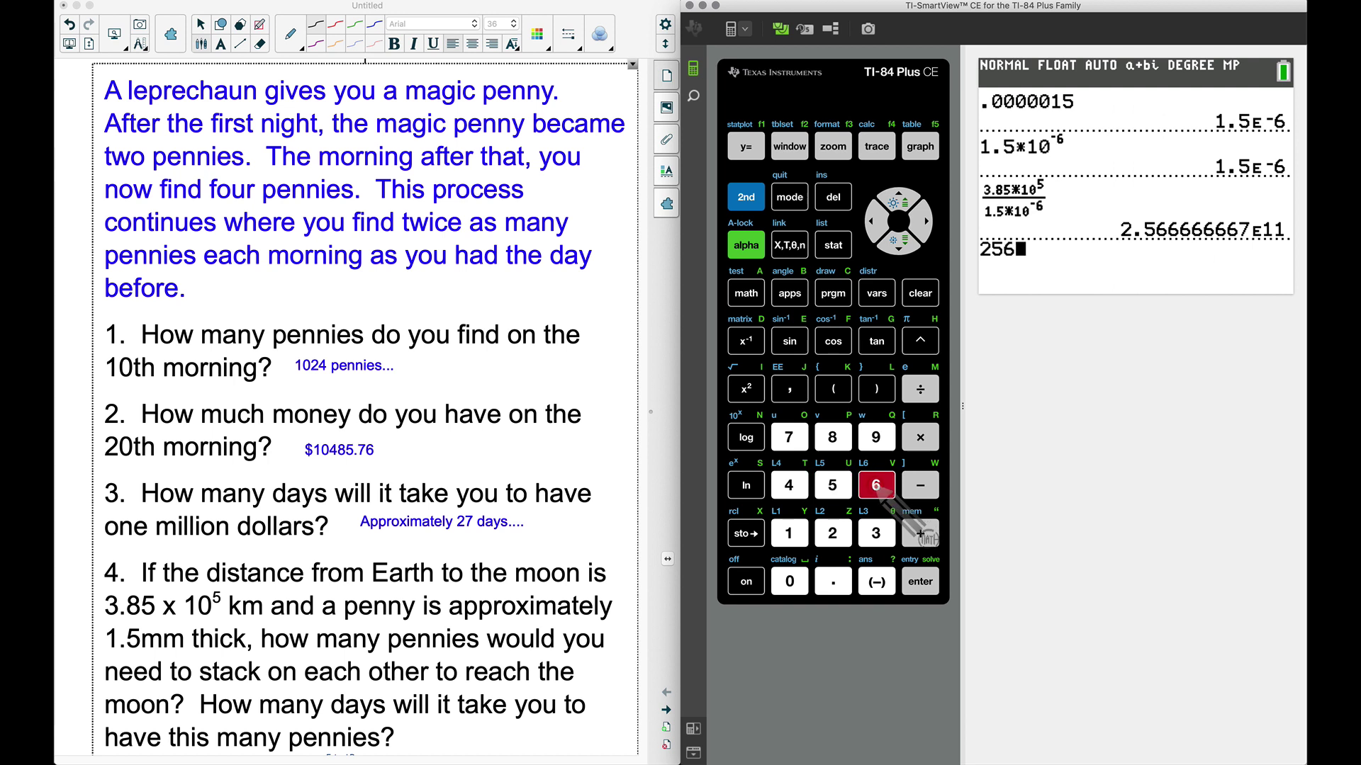
click(876, 486)
click(879, 487)
click(879, 488)
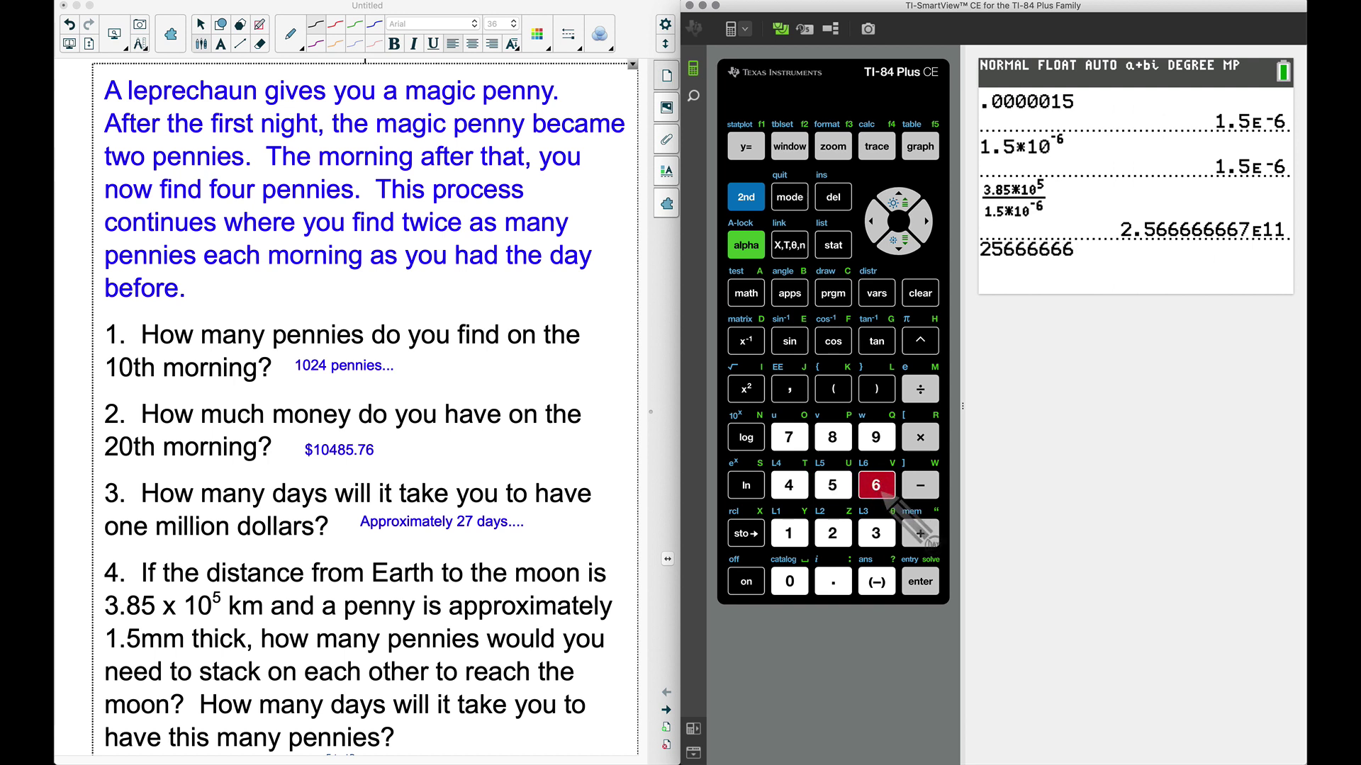
click(879, 488)
click(878, 487)
click(879, 488)
click(878, 489)
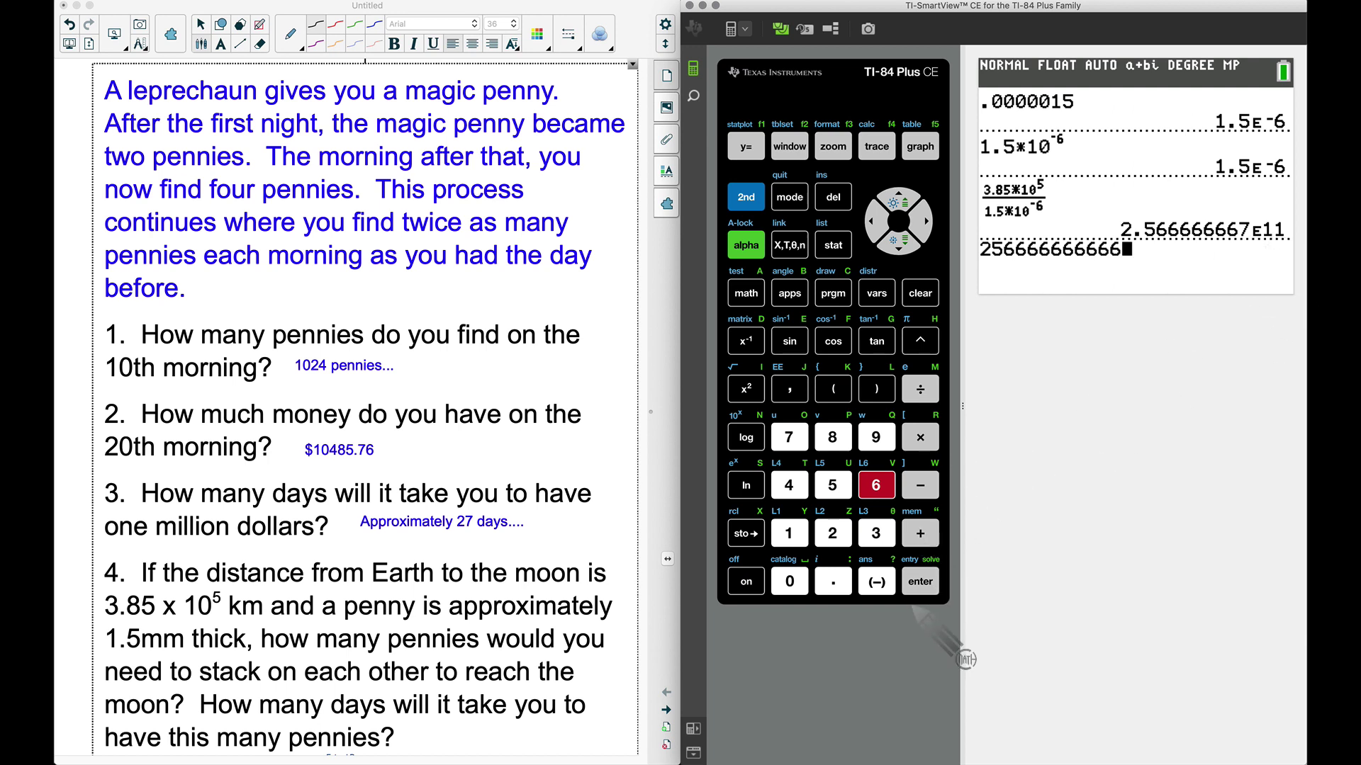
click(923, 582)
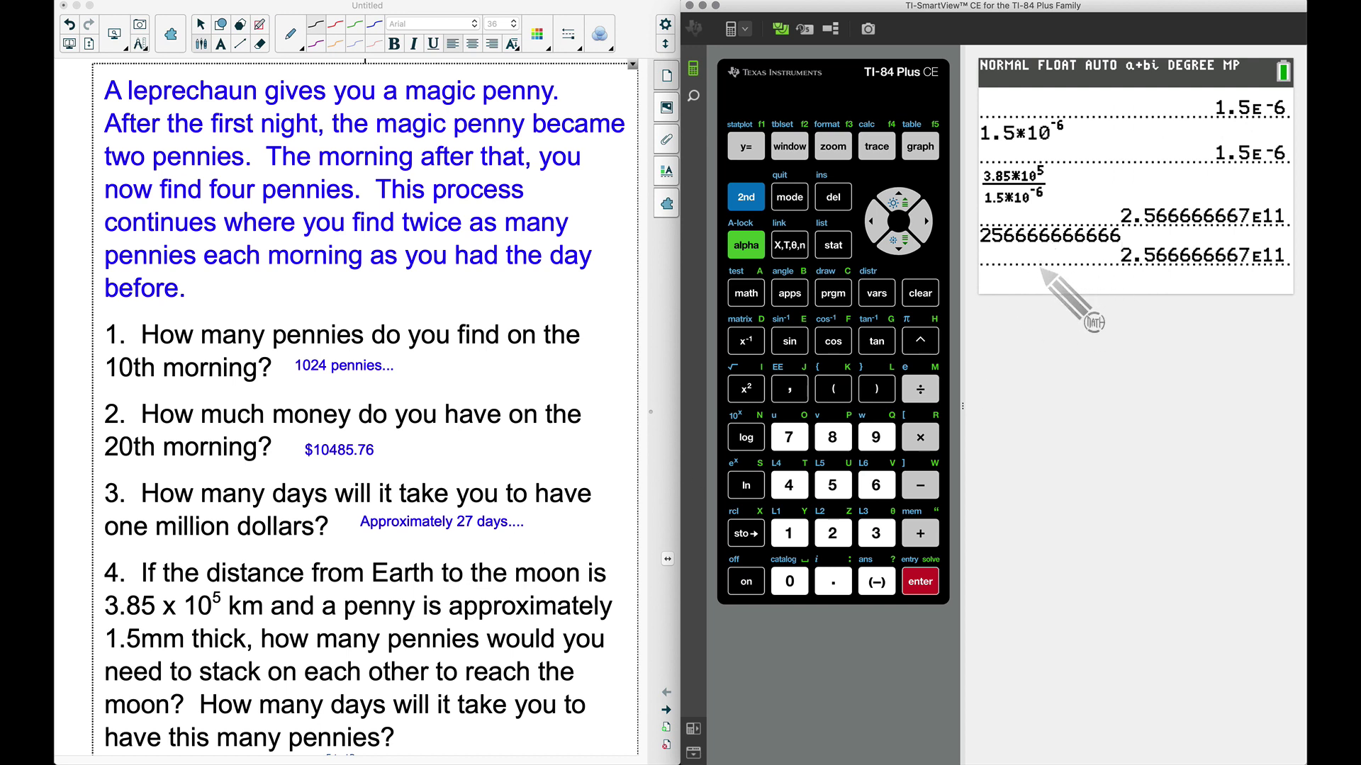
click(744, 148)
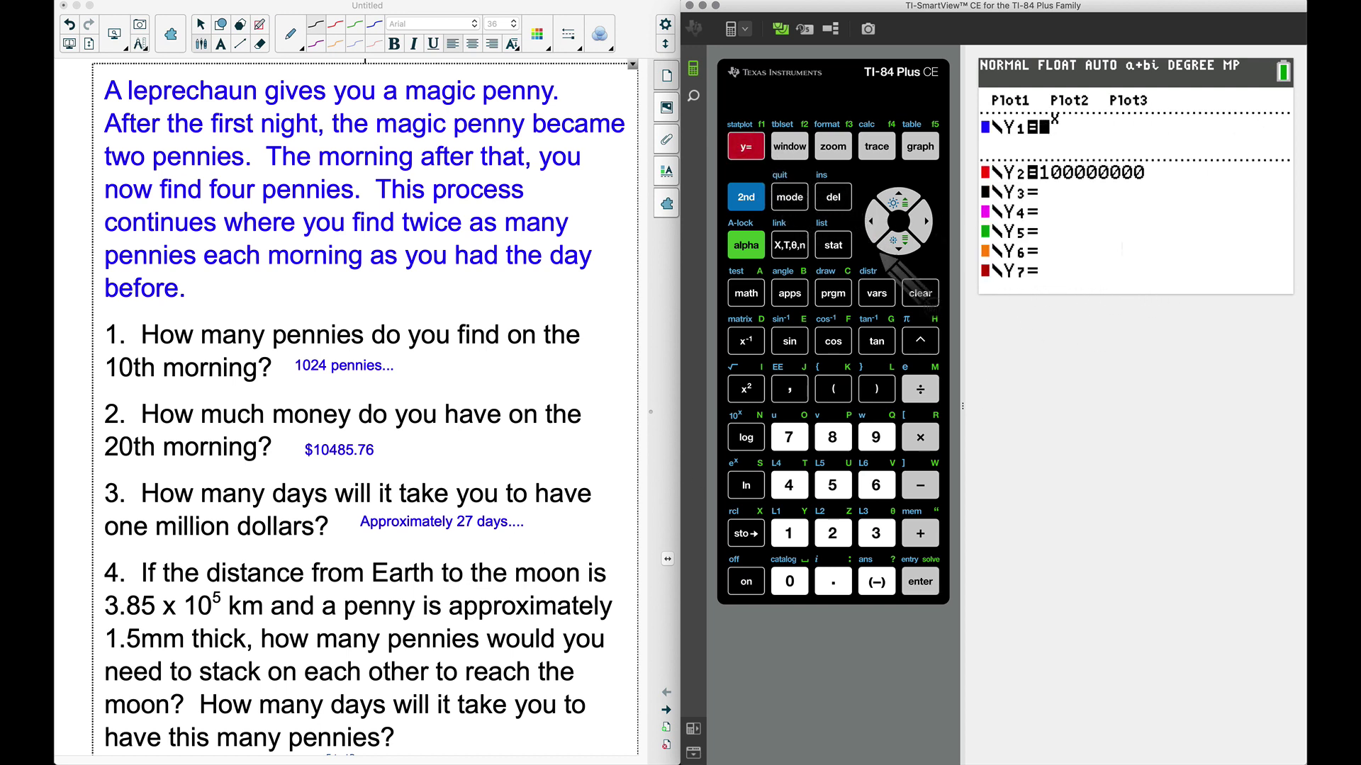
click(897, 244)
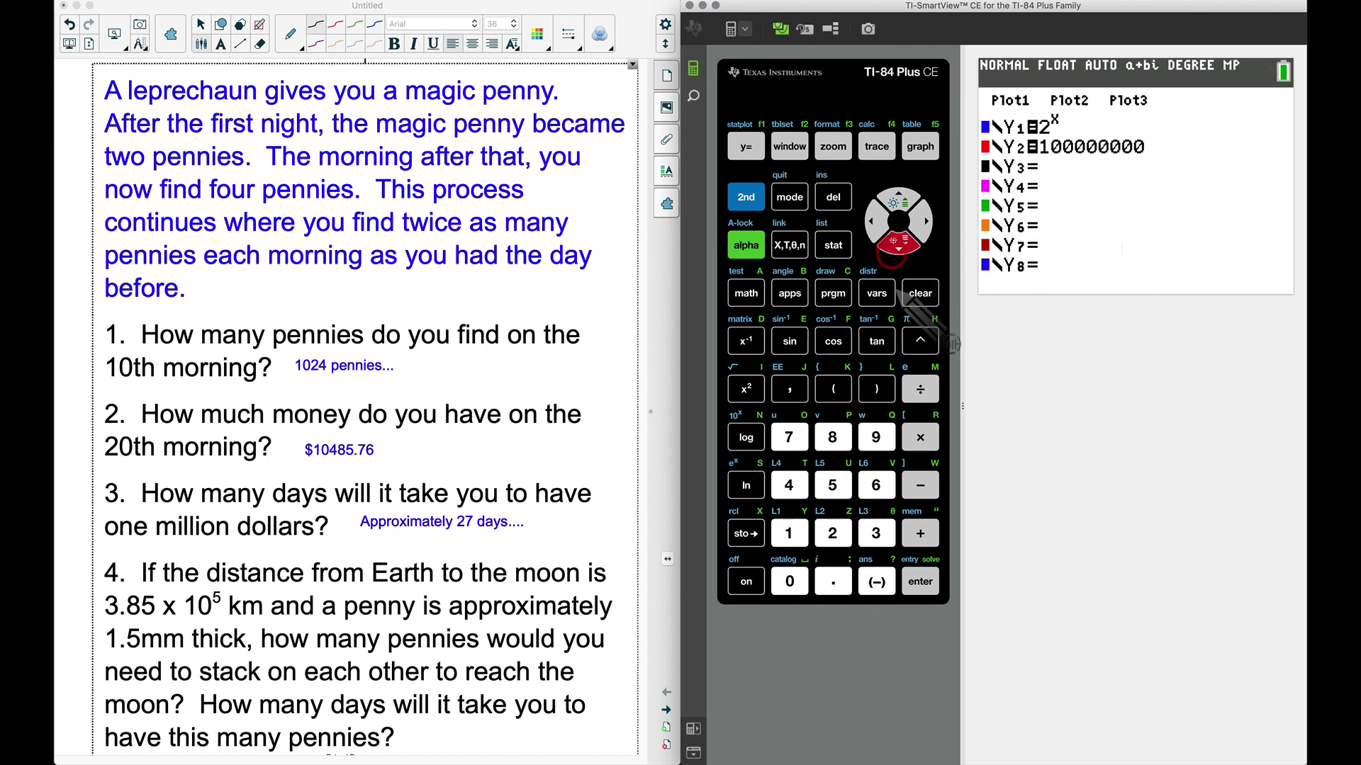
click(898, 198)
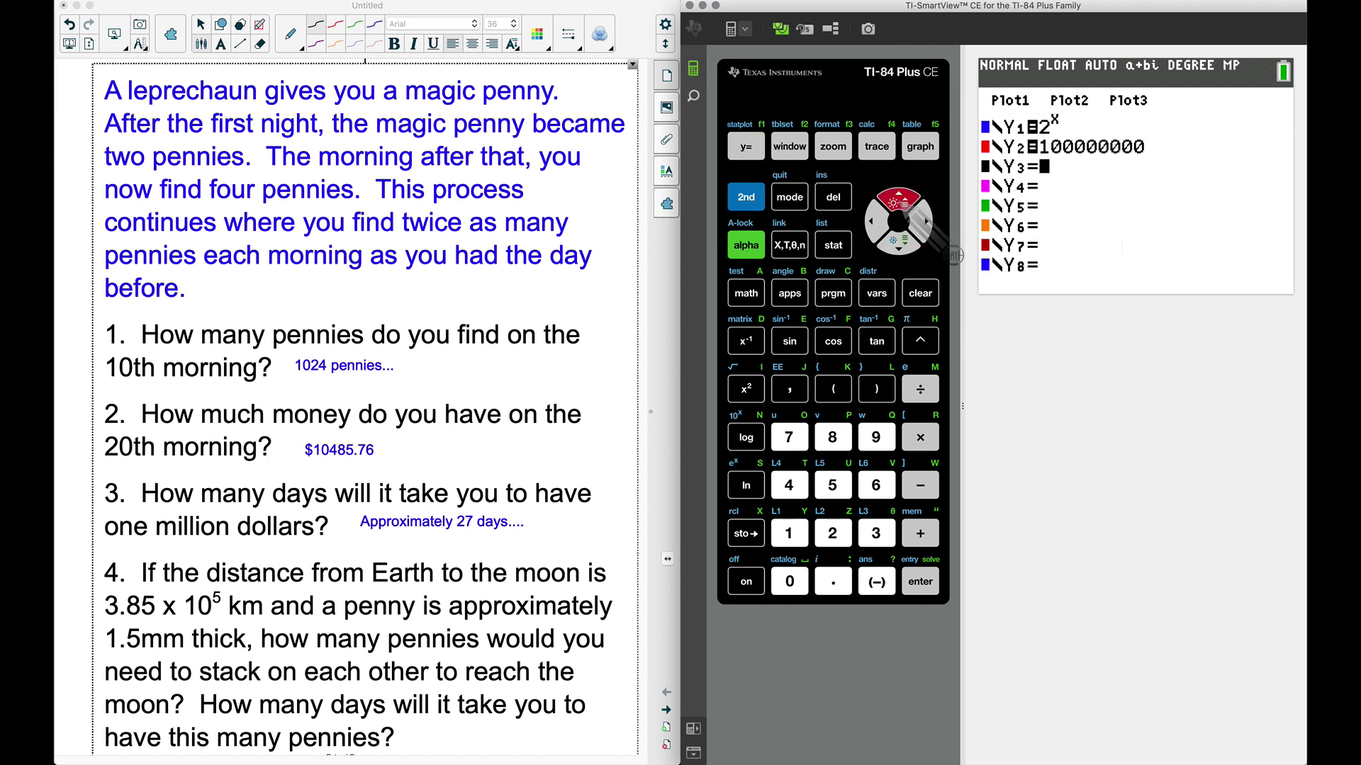
click(921, 296)
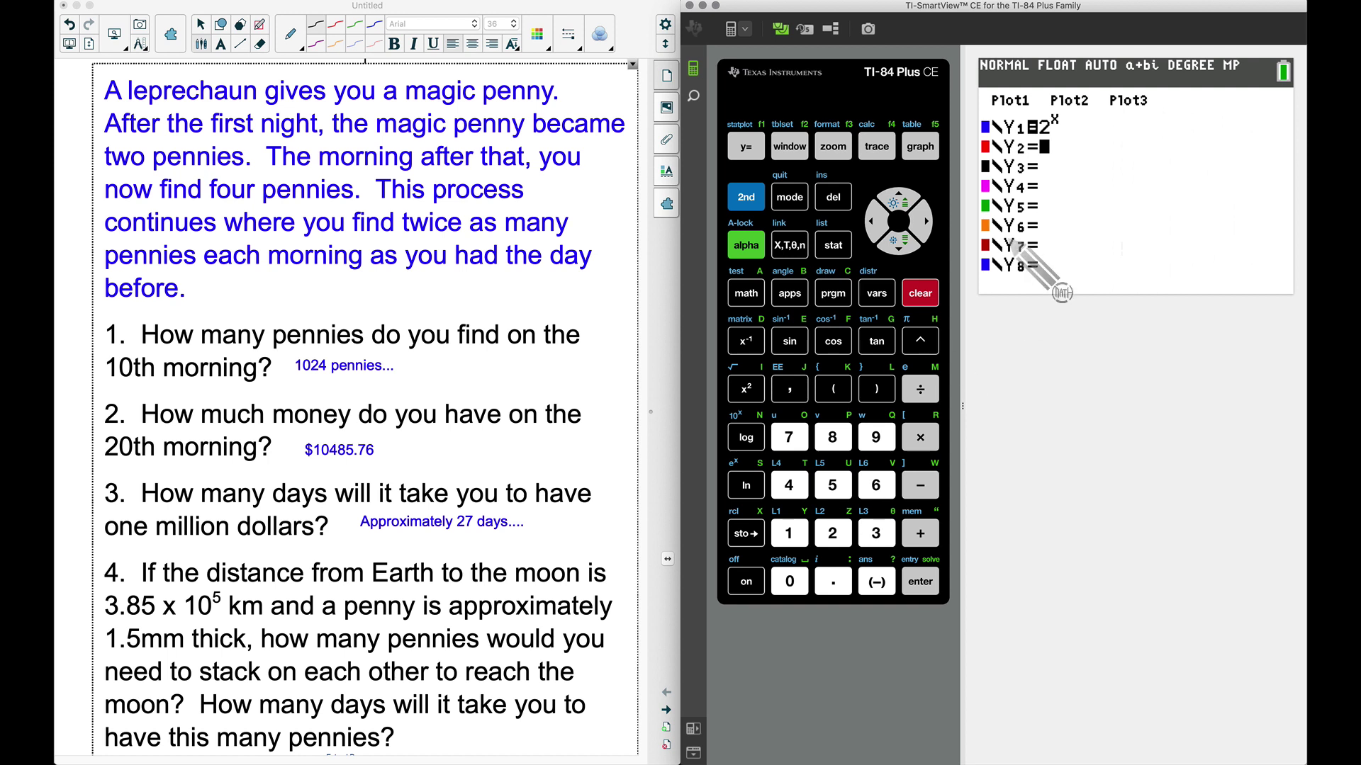
click(833, 533)
click(835, 487)
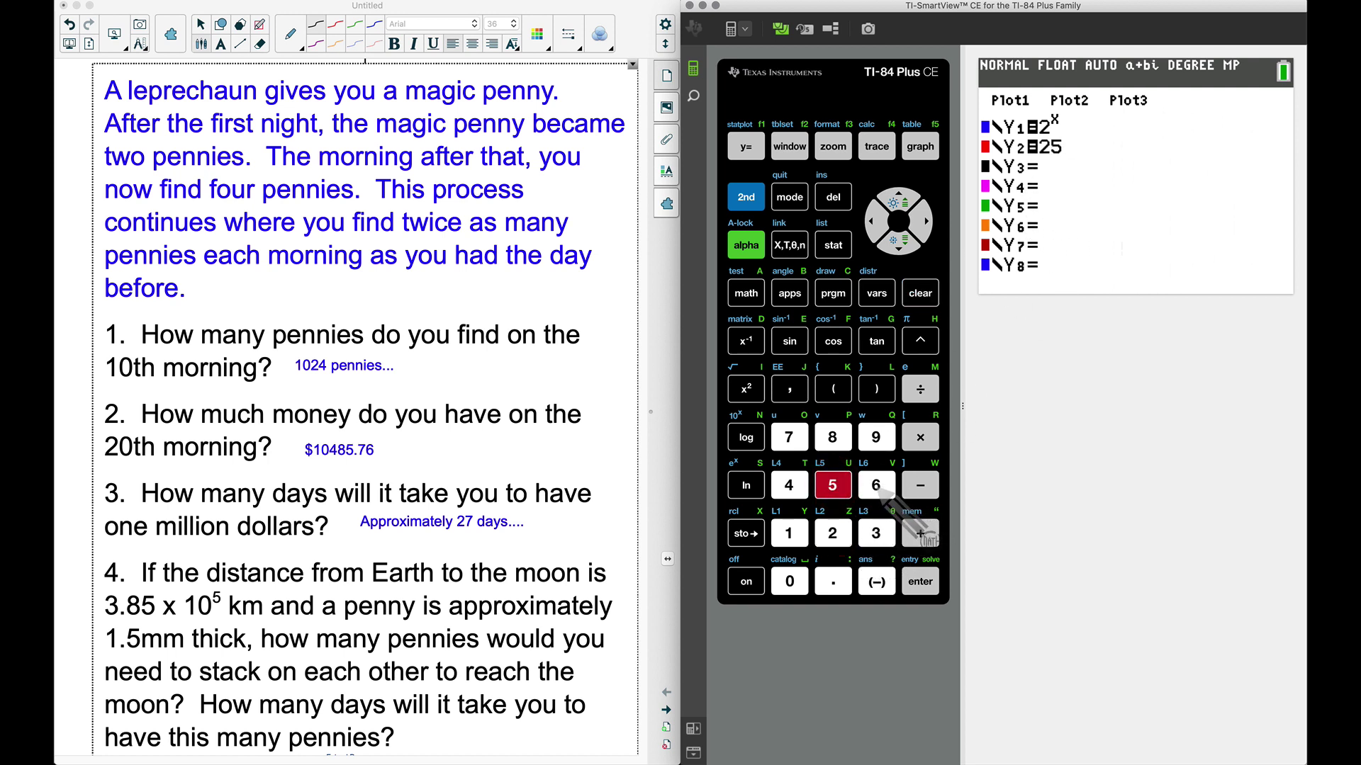
click(877, 488)
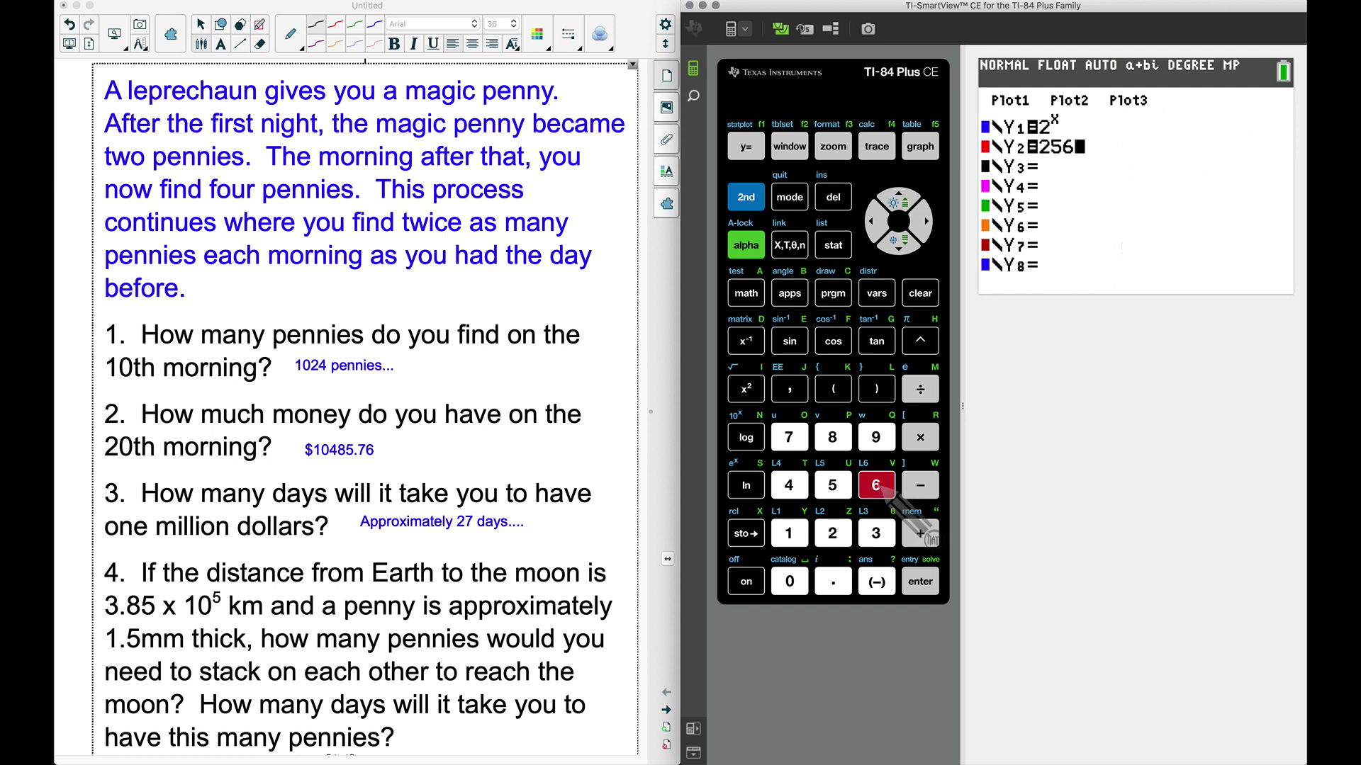
click(879, 494)
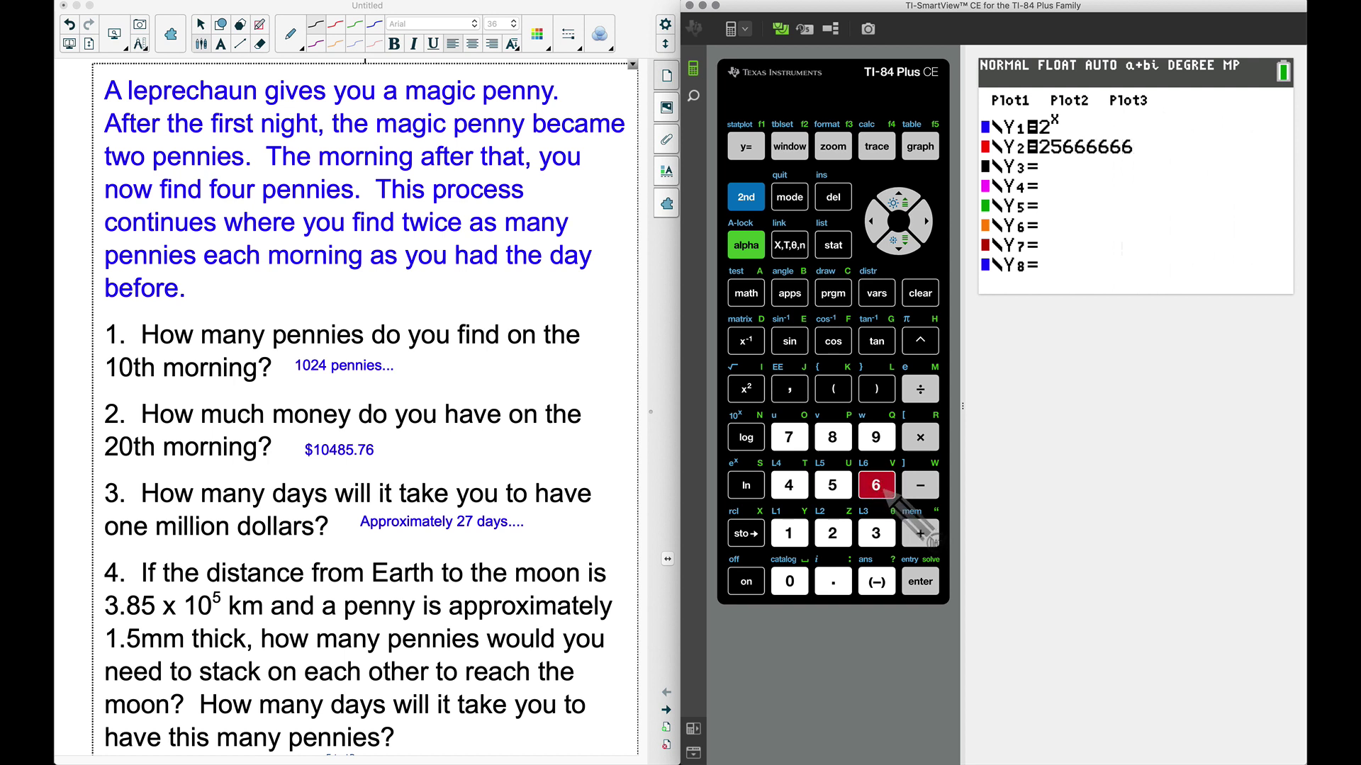
click(879, 494)
click(879, 494)
click(878, 494)
click(878, 494)
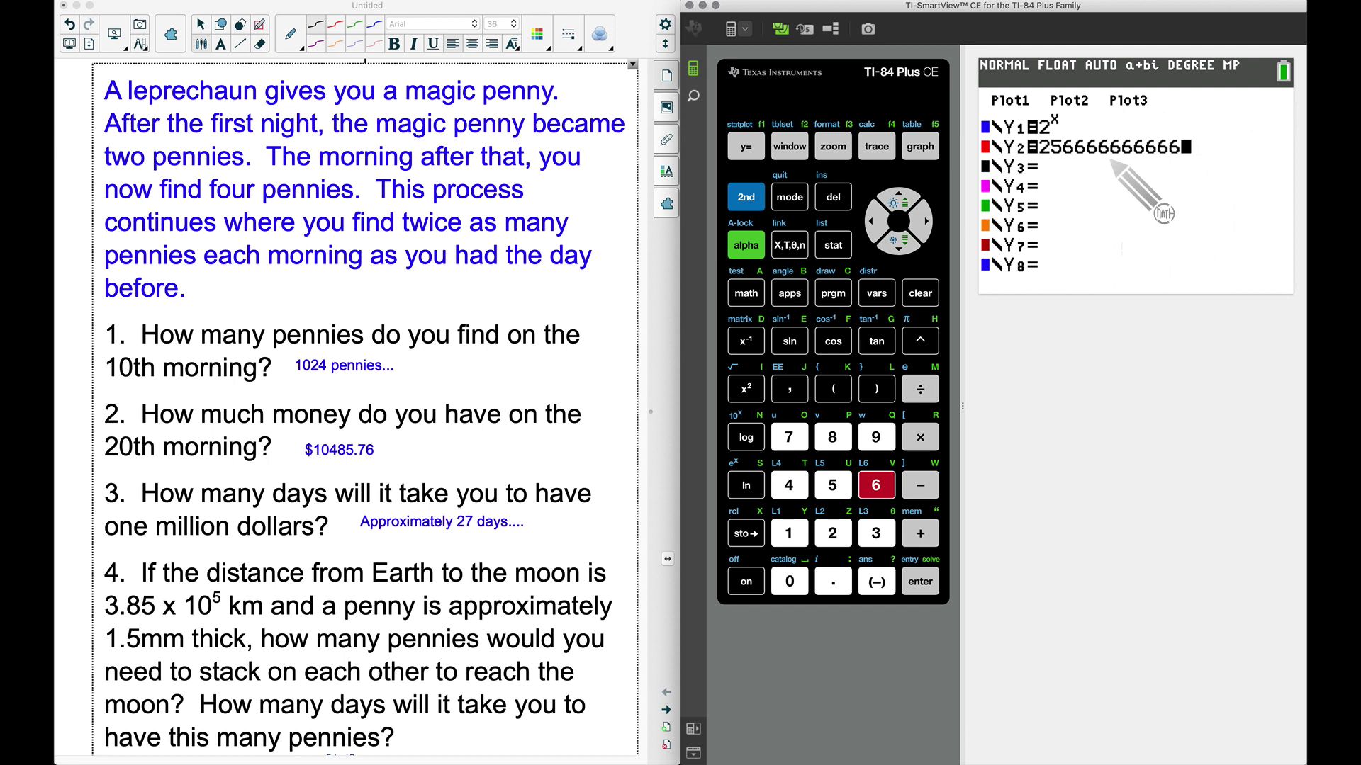
click(920, 148)
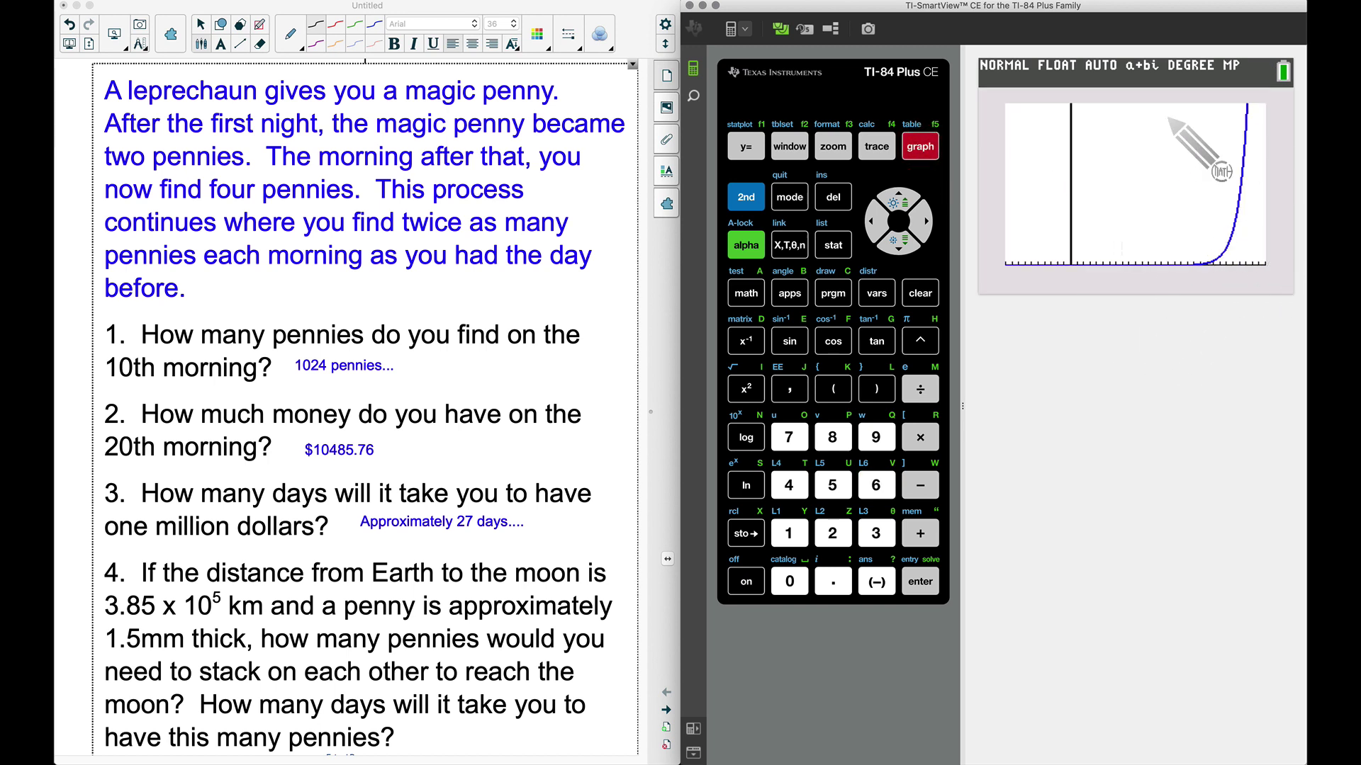
click(789, 146)
click(899, 241)
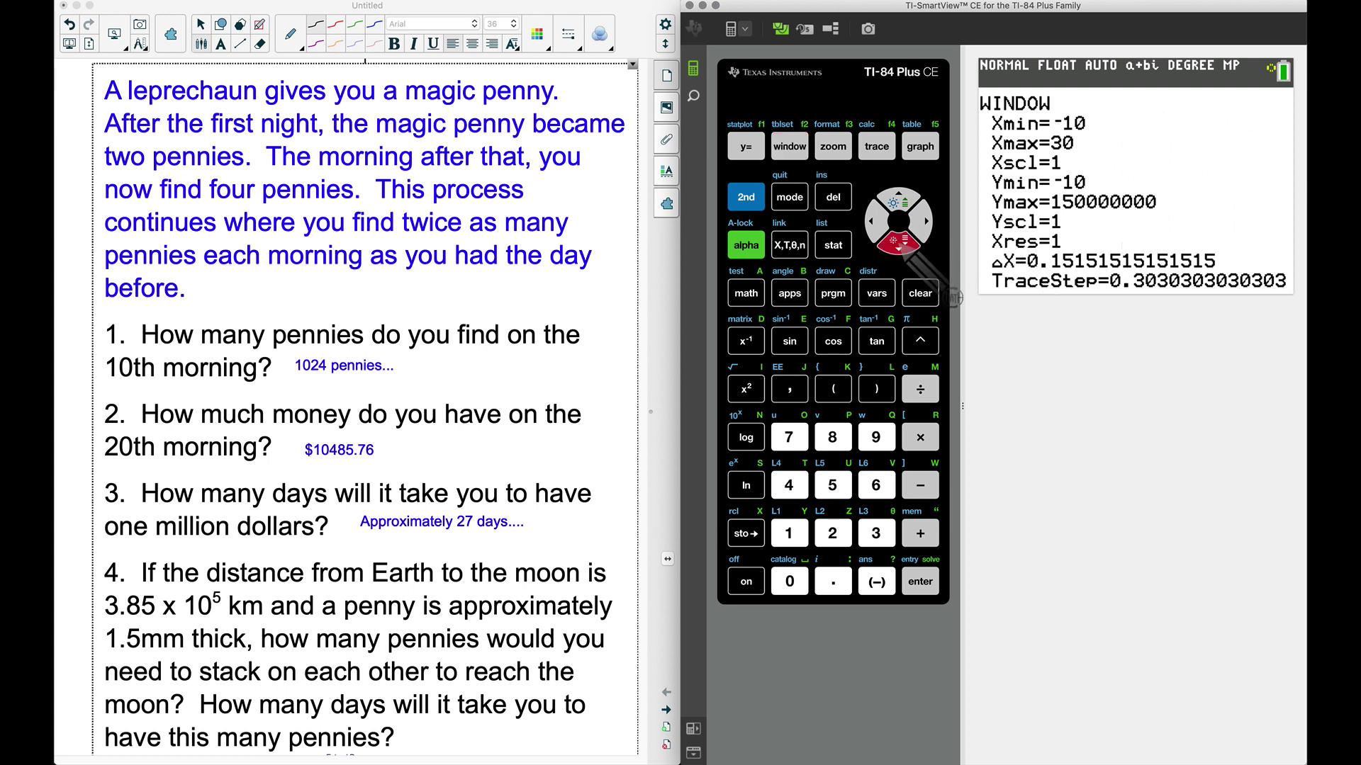
click(898, 242)
click(898, 241)
click(898, 242)
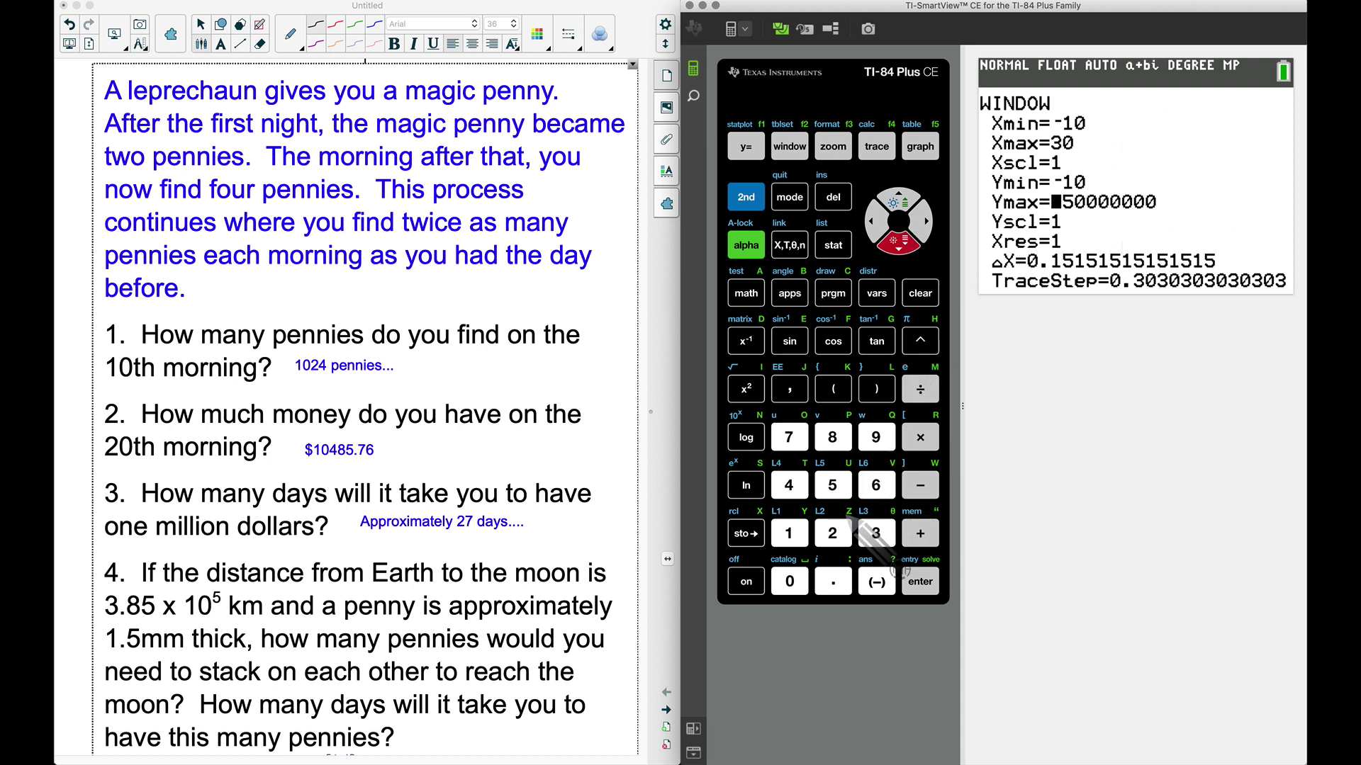
click(876, 534)
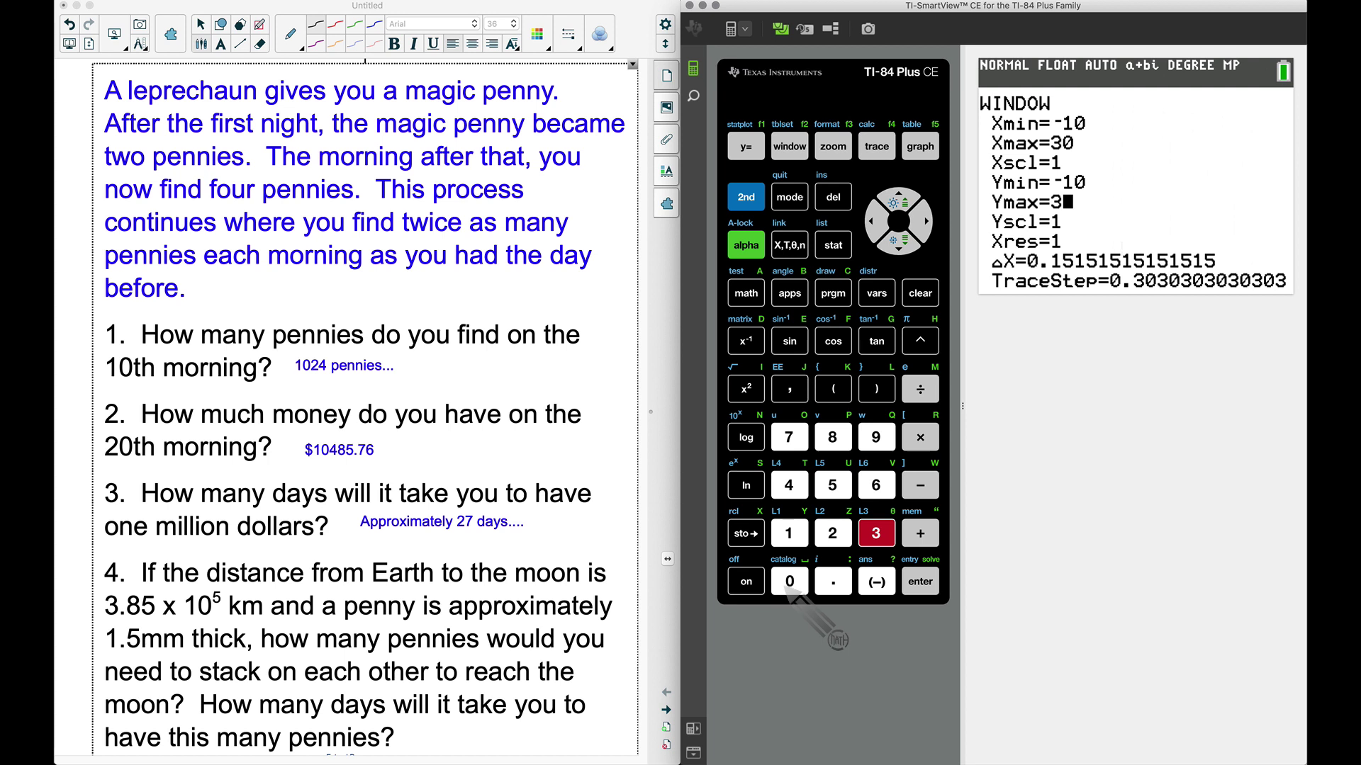
click(789, 582)
click(792, 591)
click(791, 591)
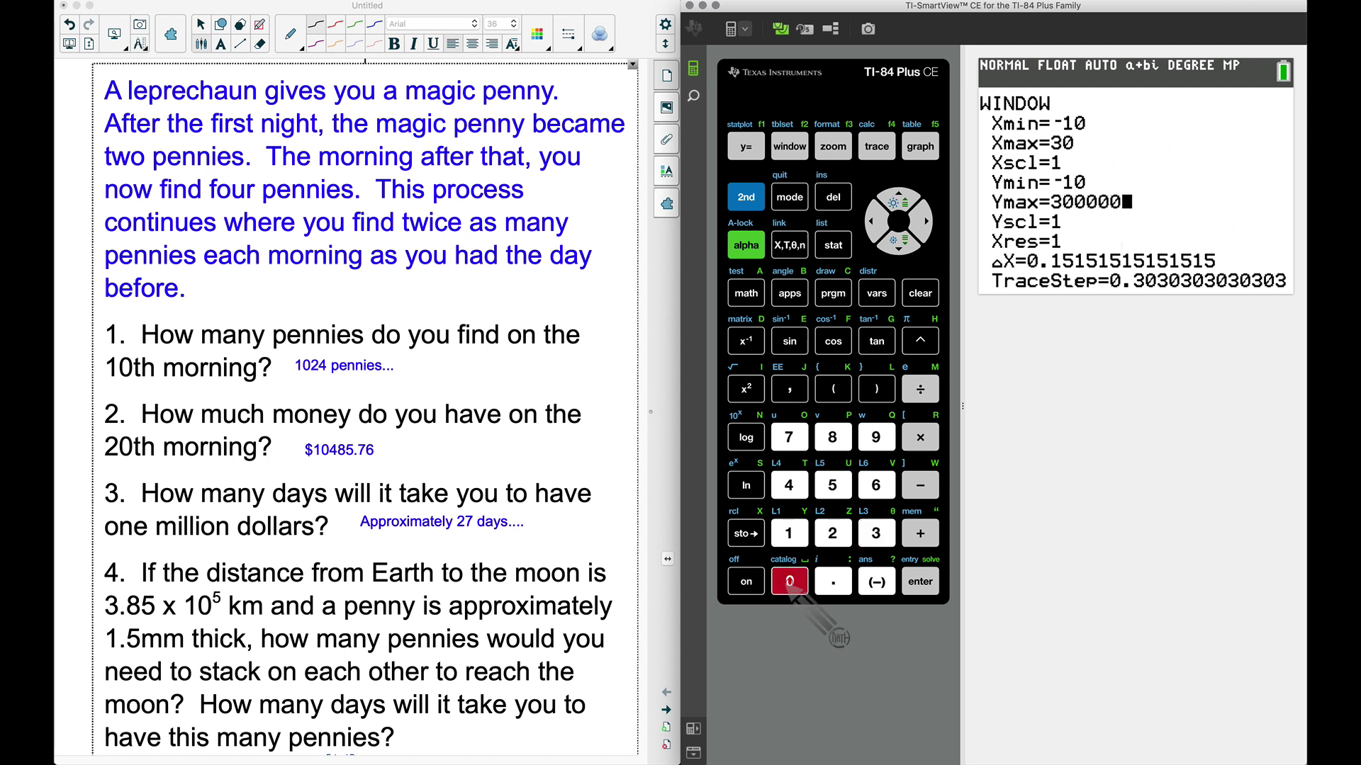
click(792, 592)
click(795, 594)
click(795, 592)
click(796, 593)
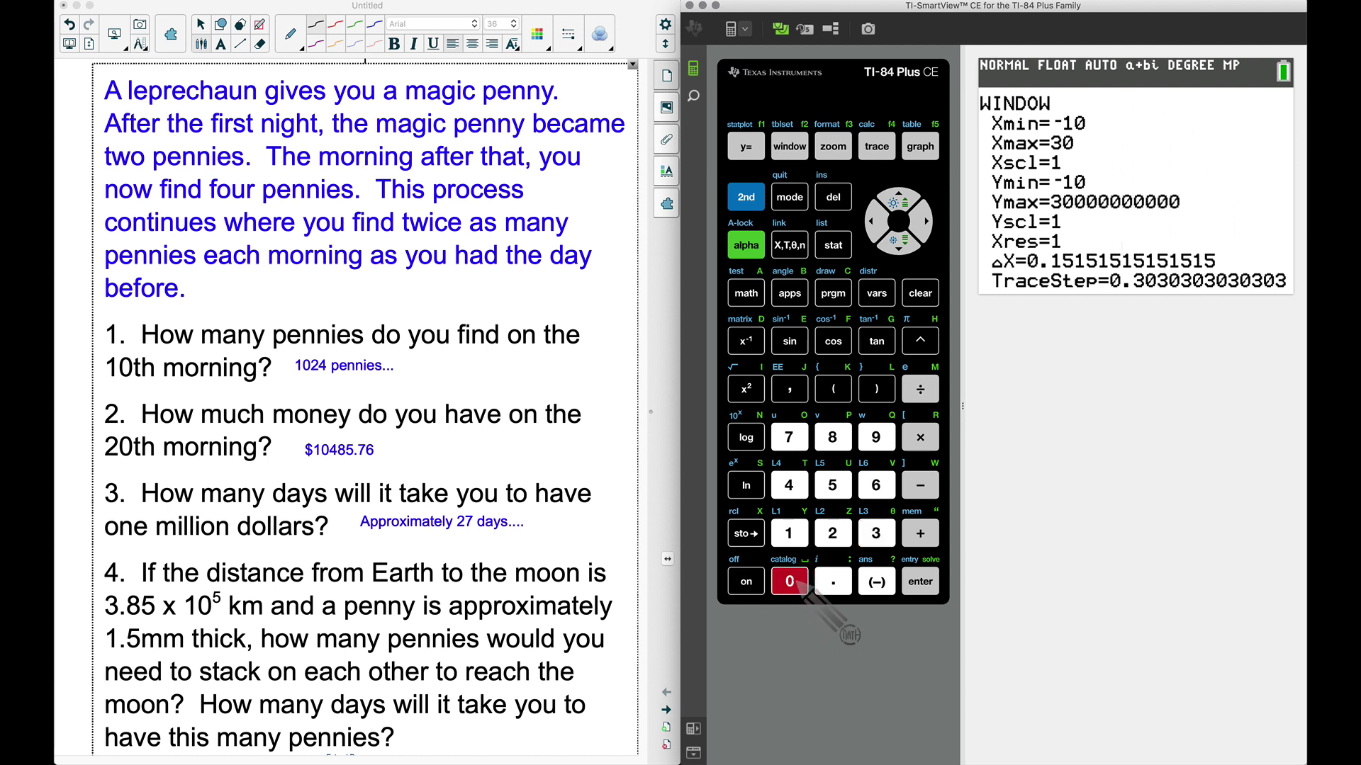
click(921, 147)
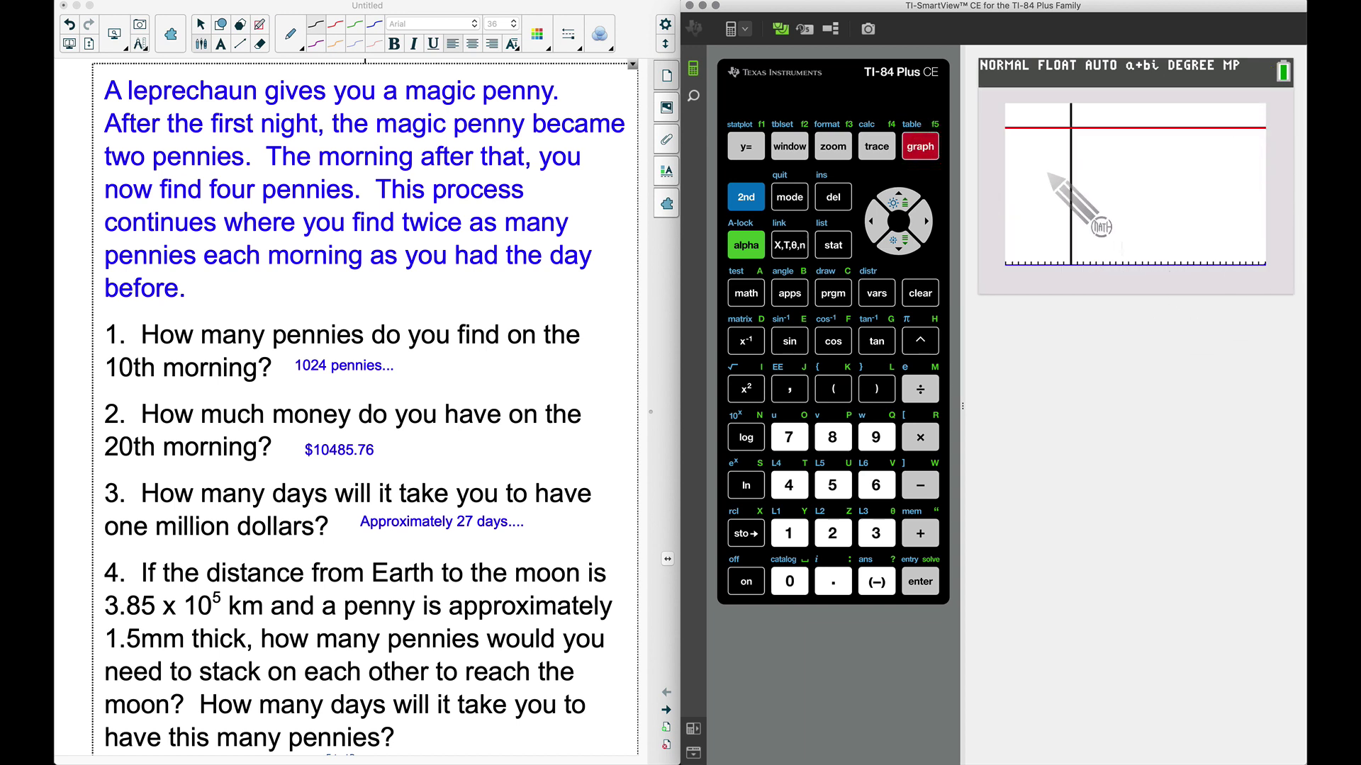
Step: Widen Xmax to 100 and redraw to show 2^X crossing the red Y2 line
click(793, 148)
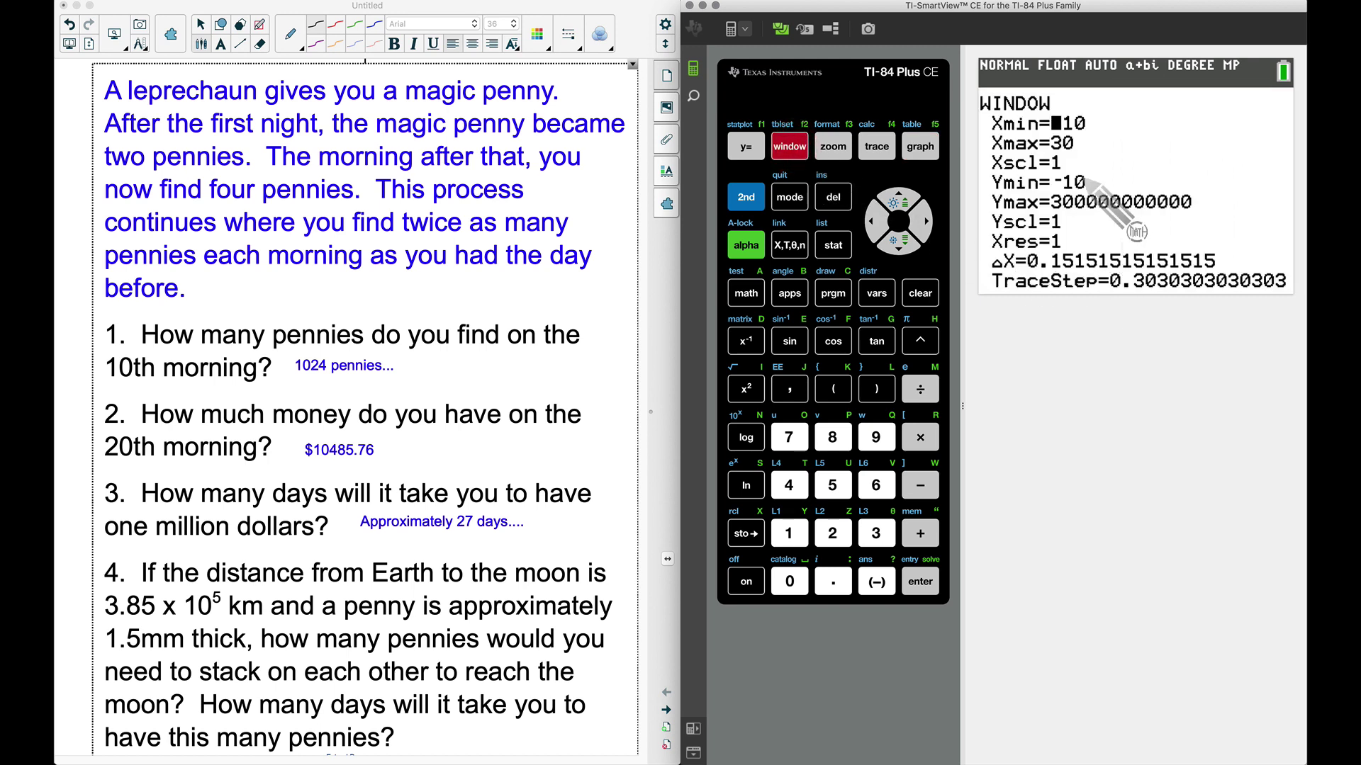
click(899, 243)
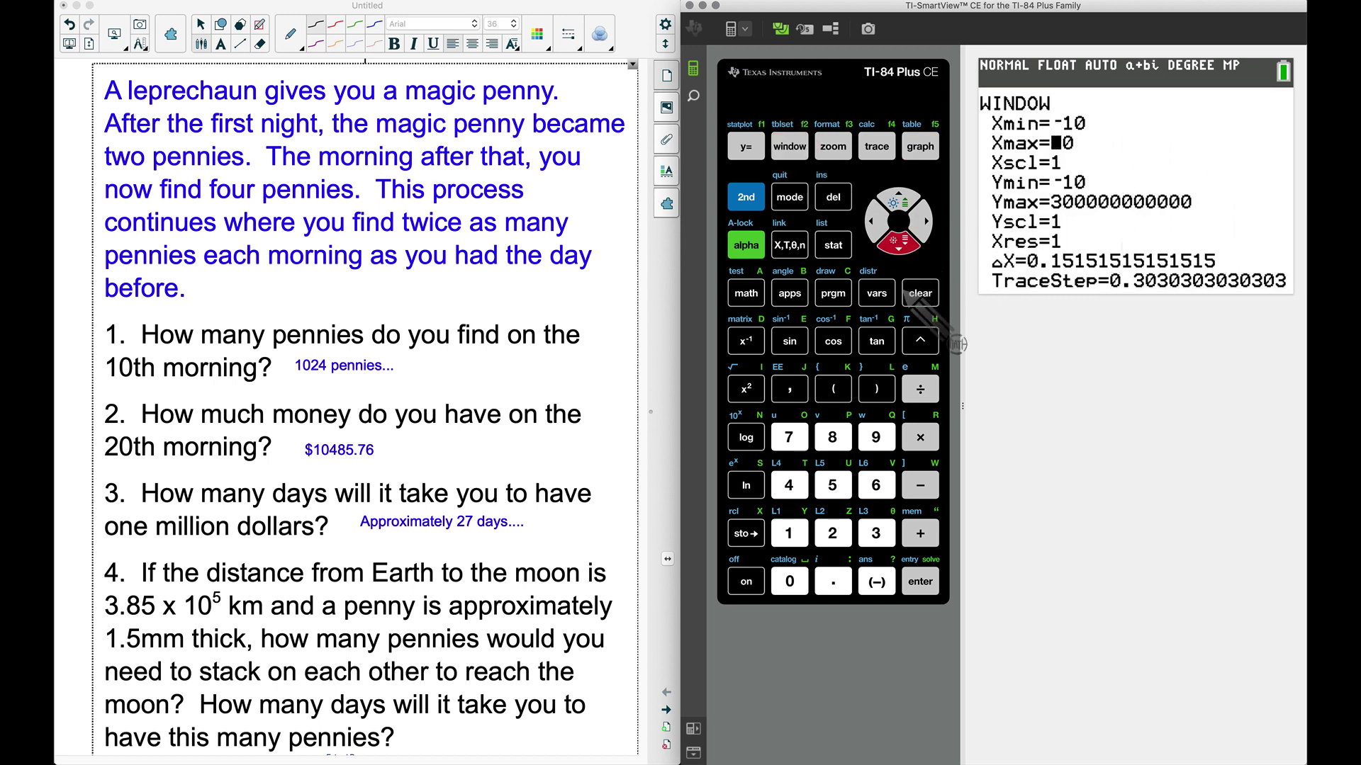
click(876, 533)
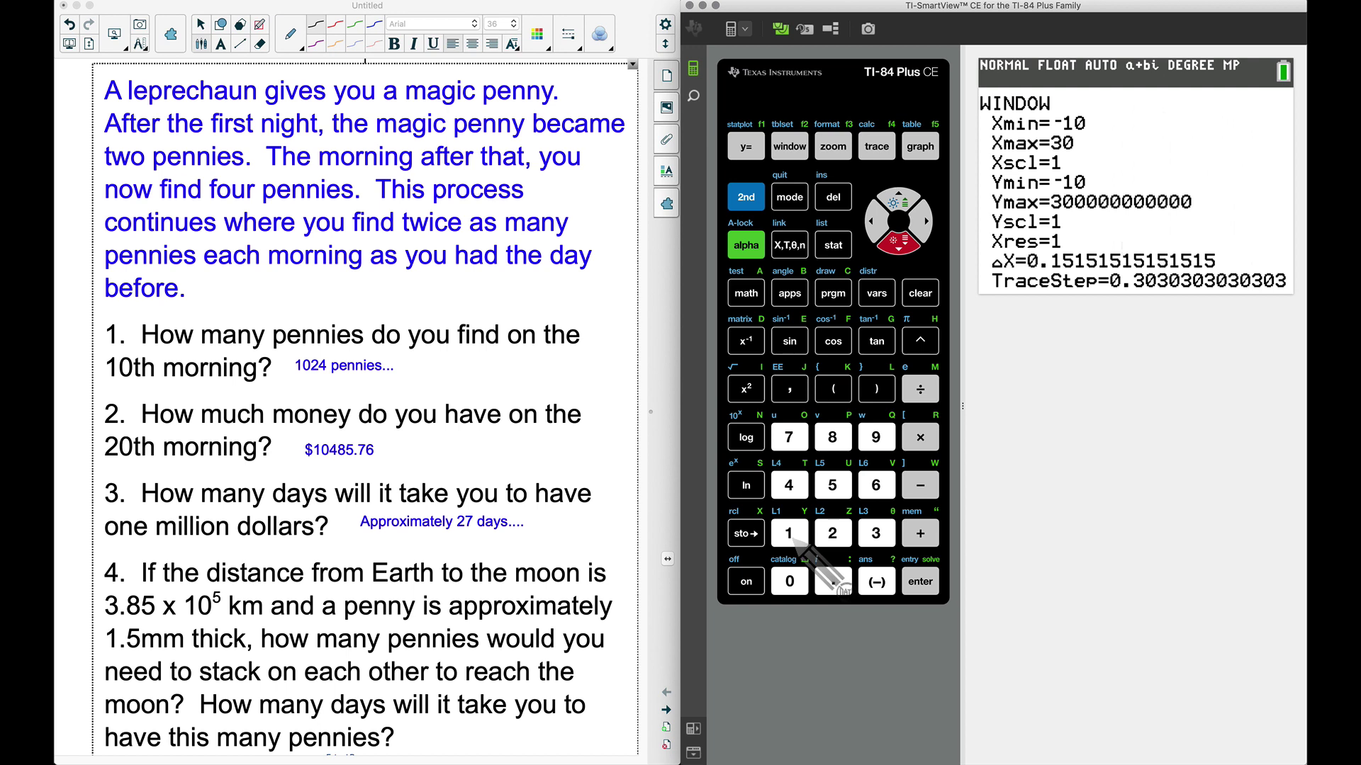
click(789, 533)
click(790, 581)
click(789, 581)
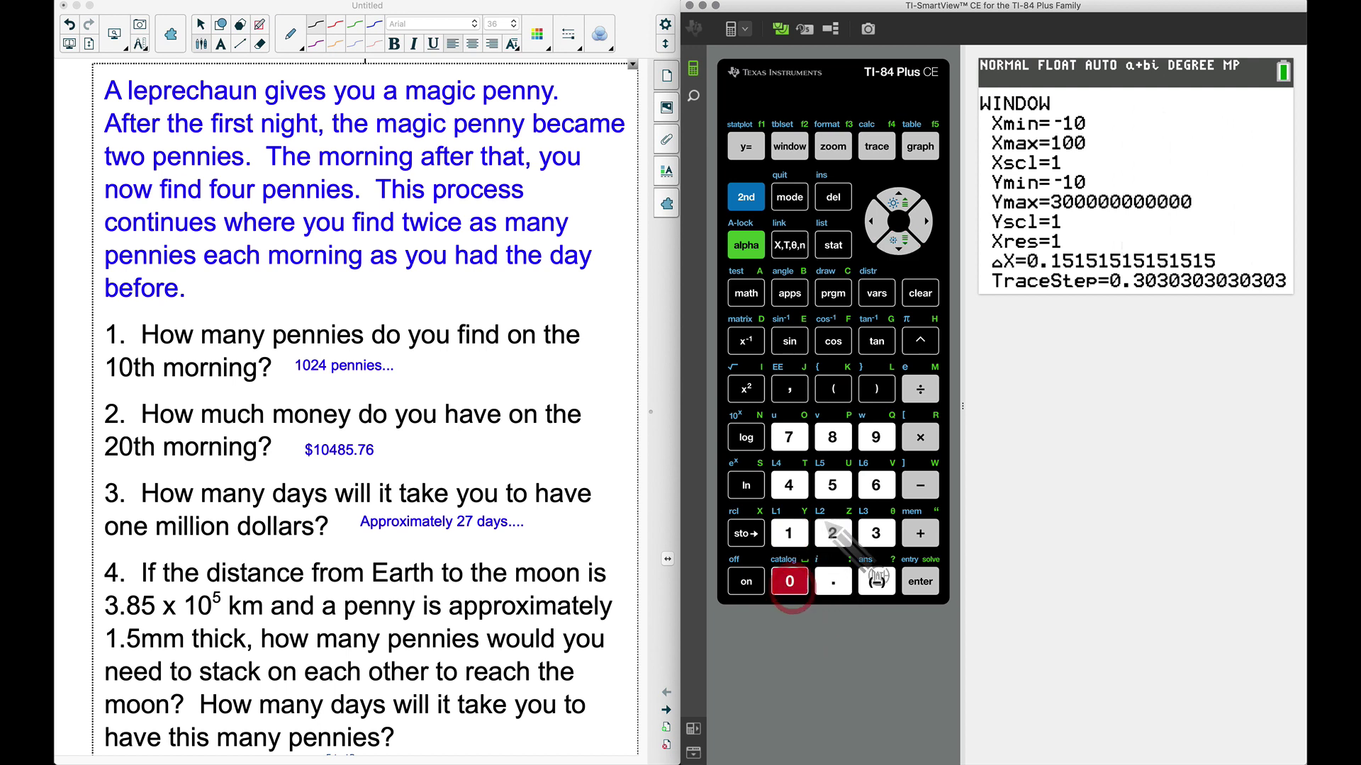
click(921, 148)
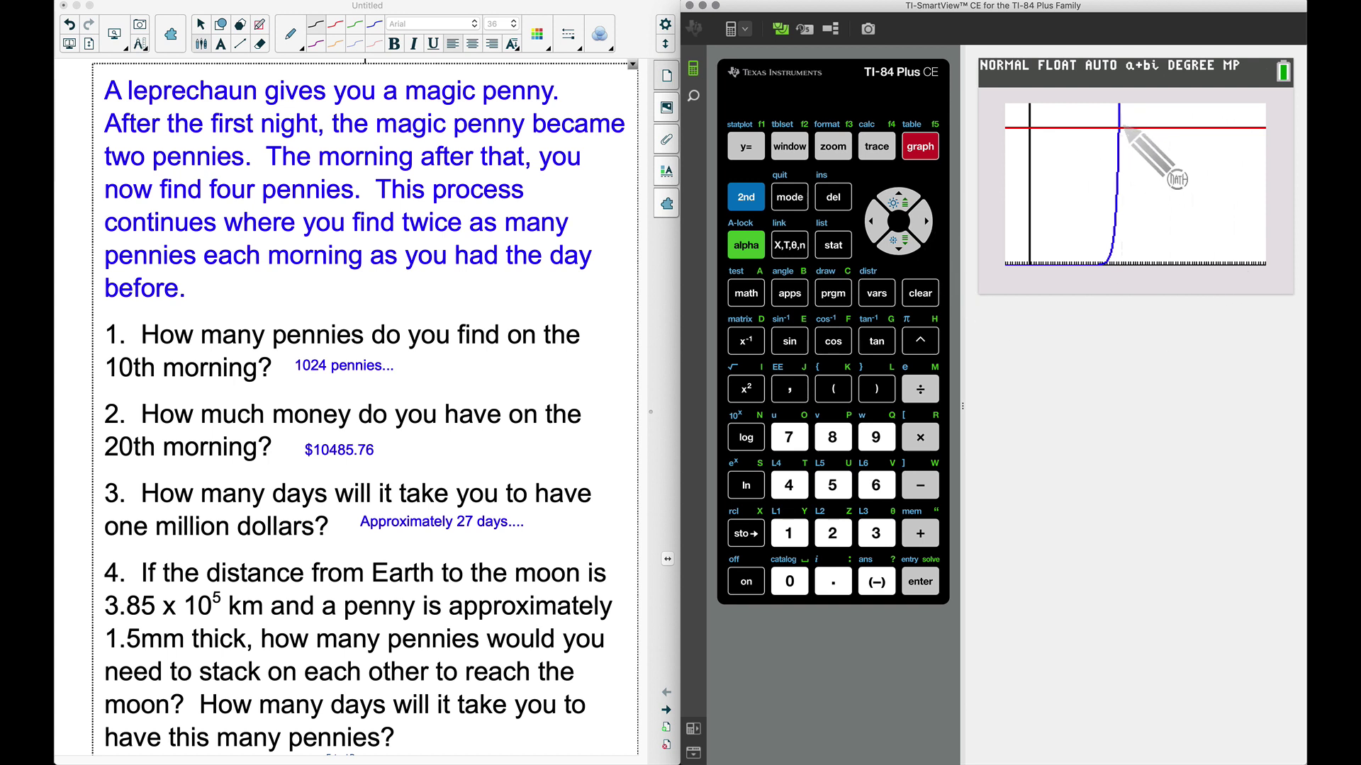
click(745, 197)
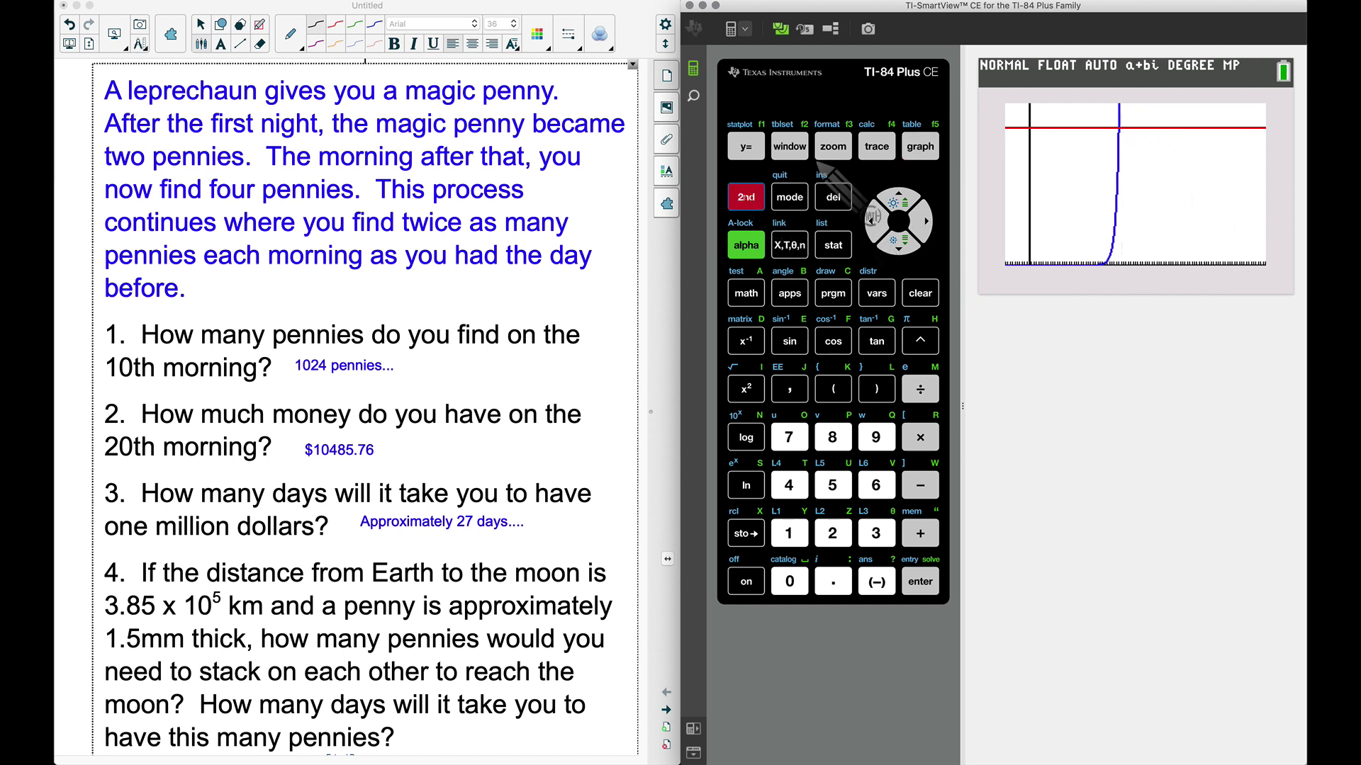
click(877, 146)
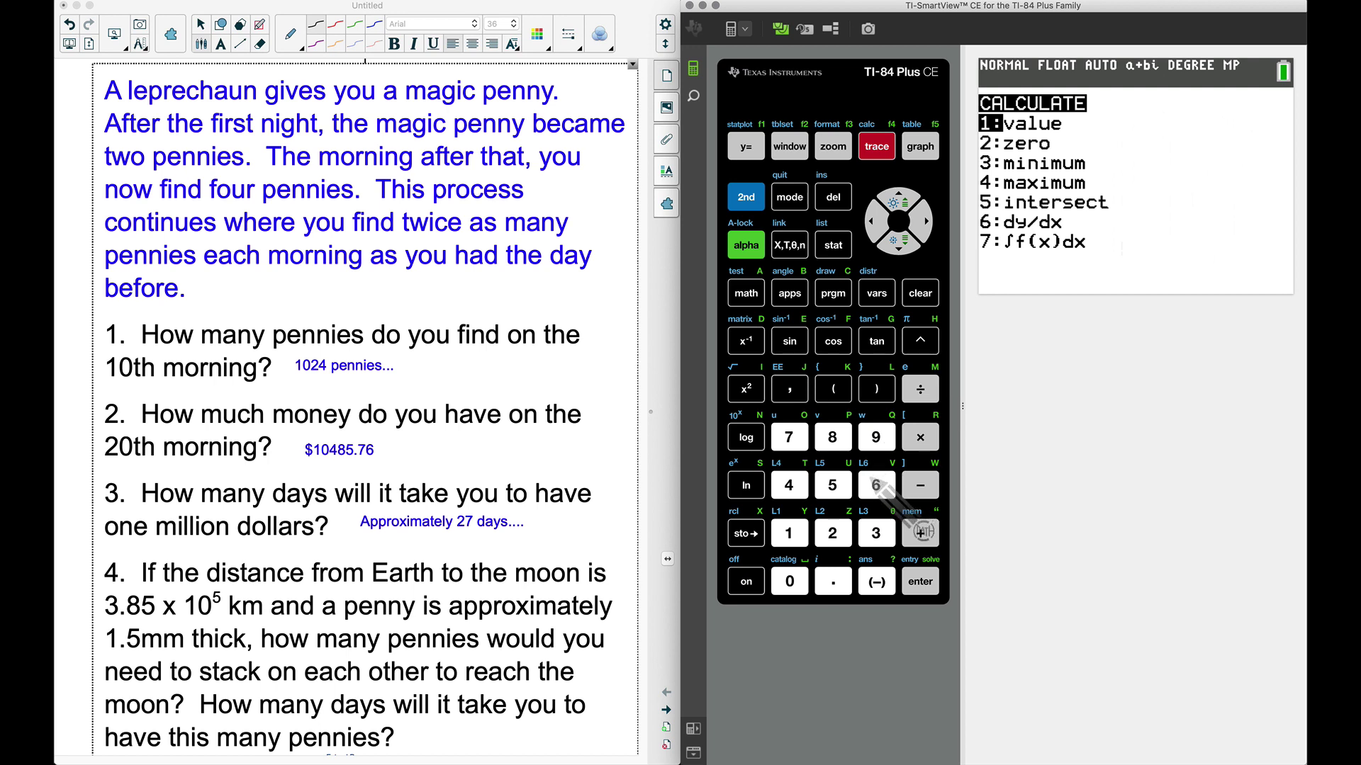
click(832, 485)
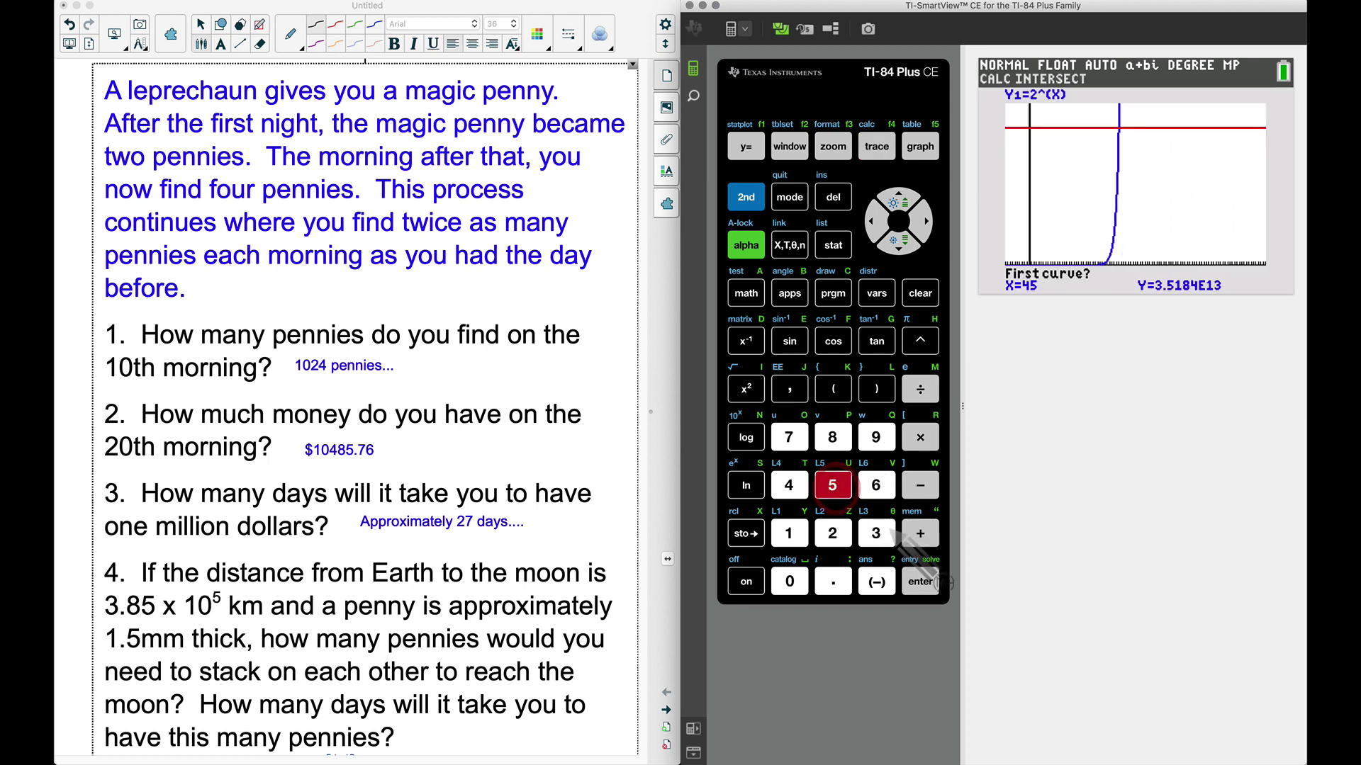
click(921, 584)
click(921, 583)
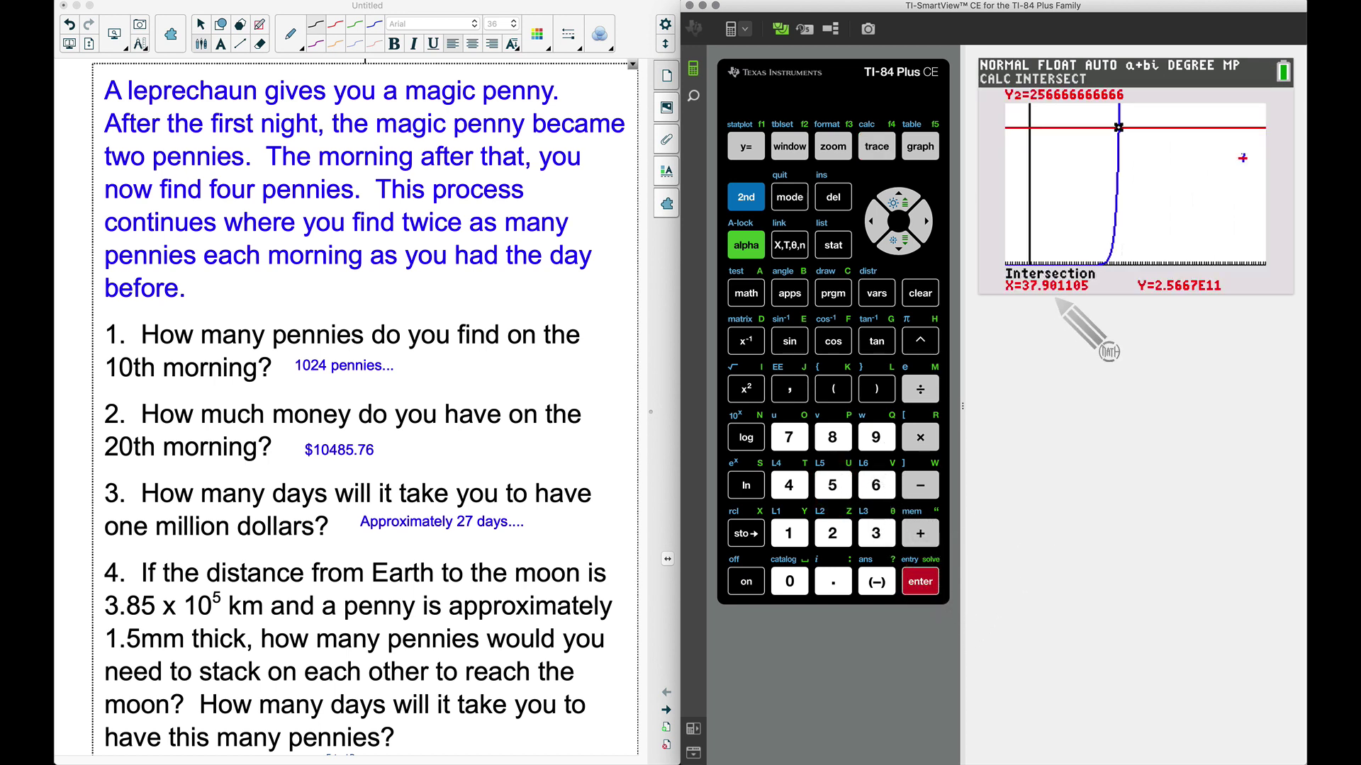